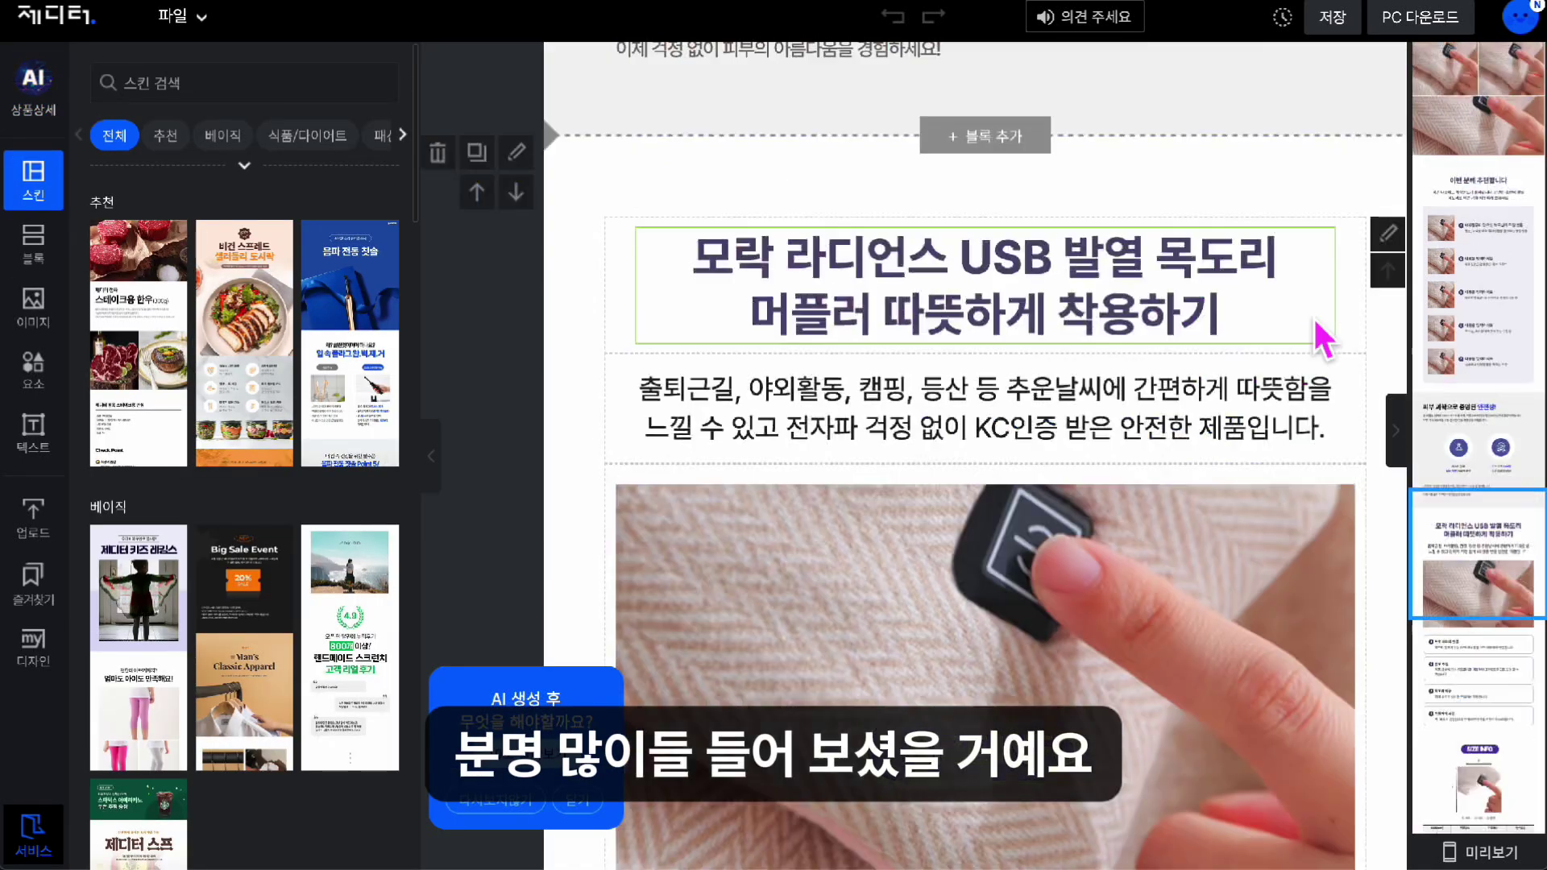
# Look through the AI-generated product detail pages and their mobile previews, from the product sections to the reviews
pyautogui.scroll(-5, 1323, 336)
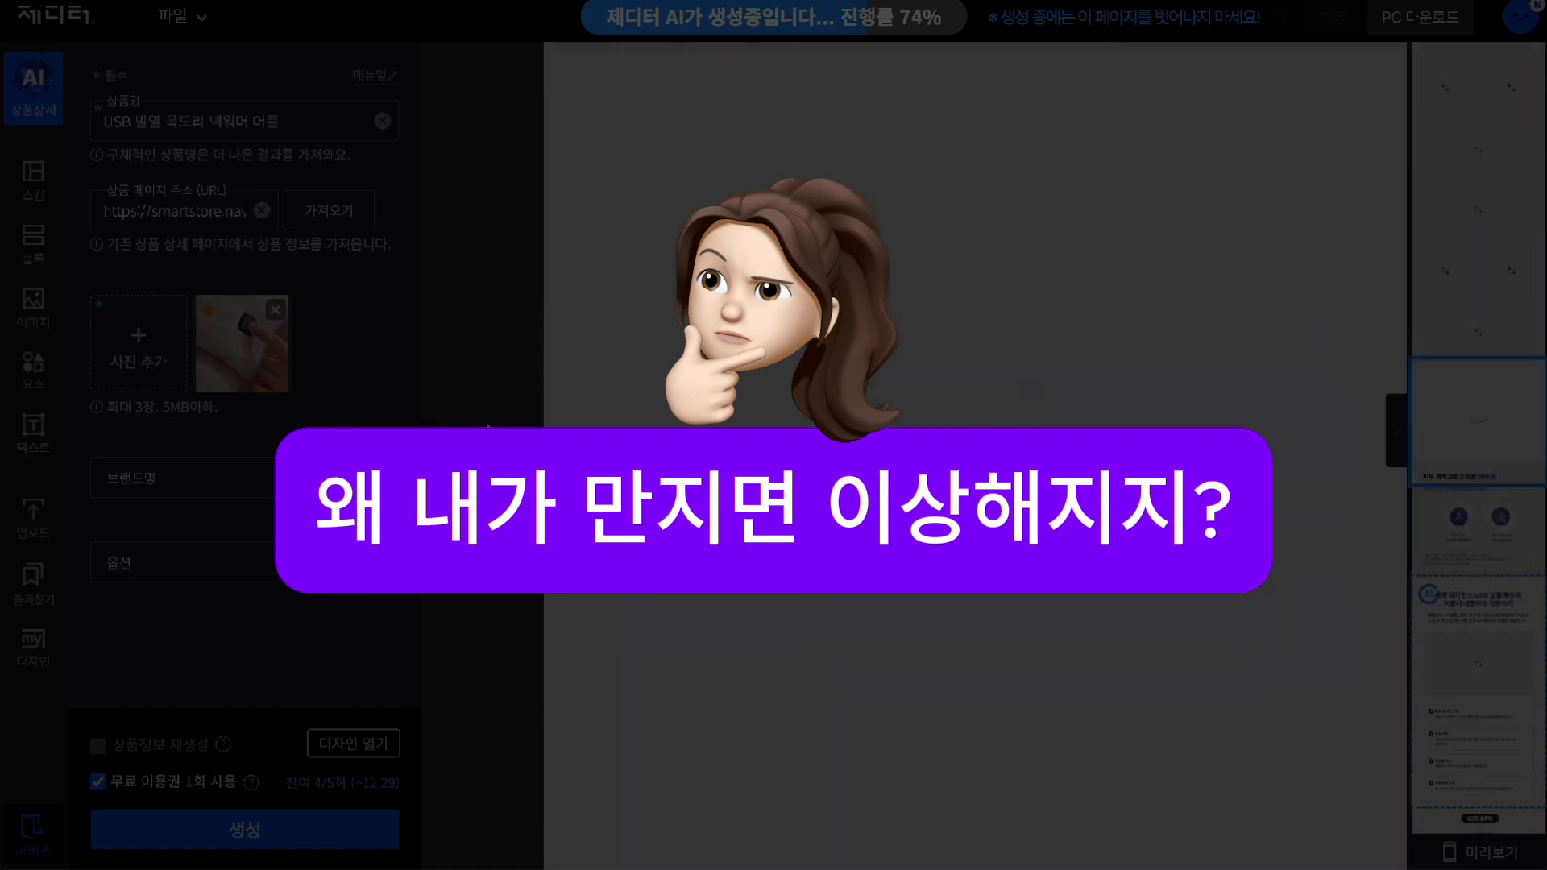
pyautogui.scroll(-20, 1053, 616)
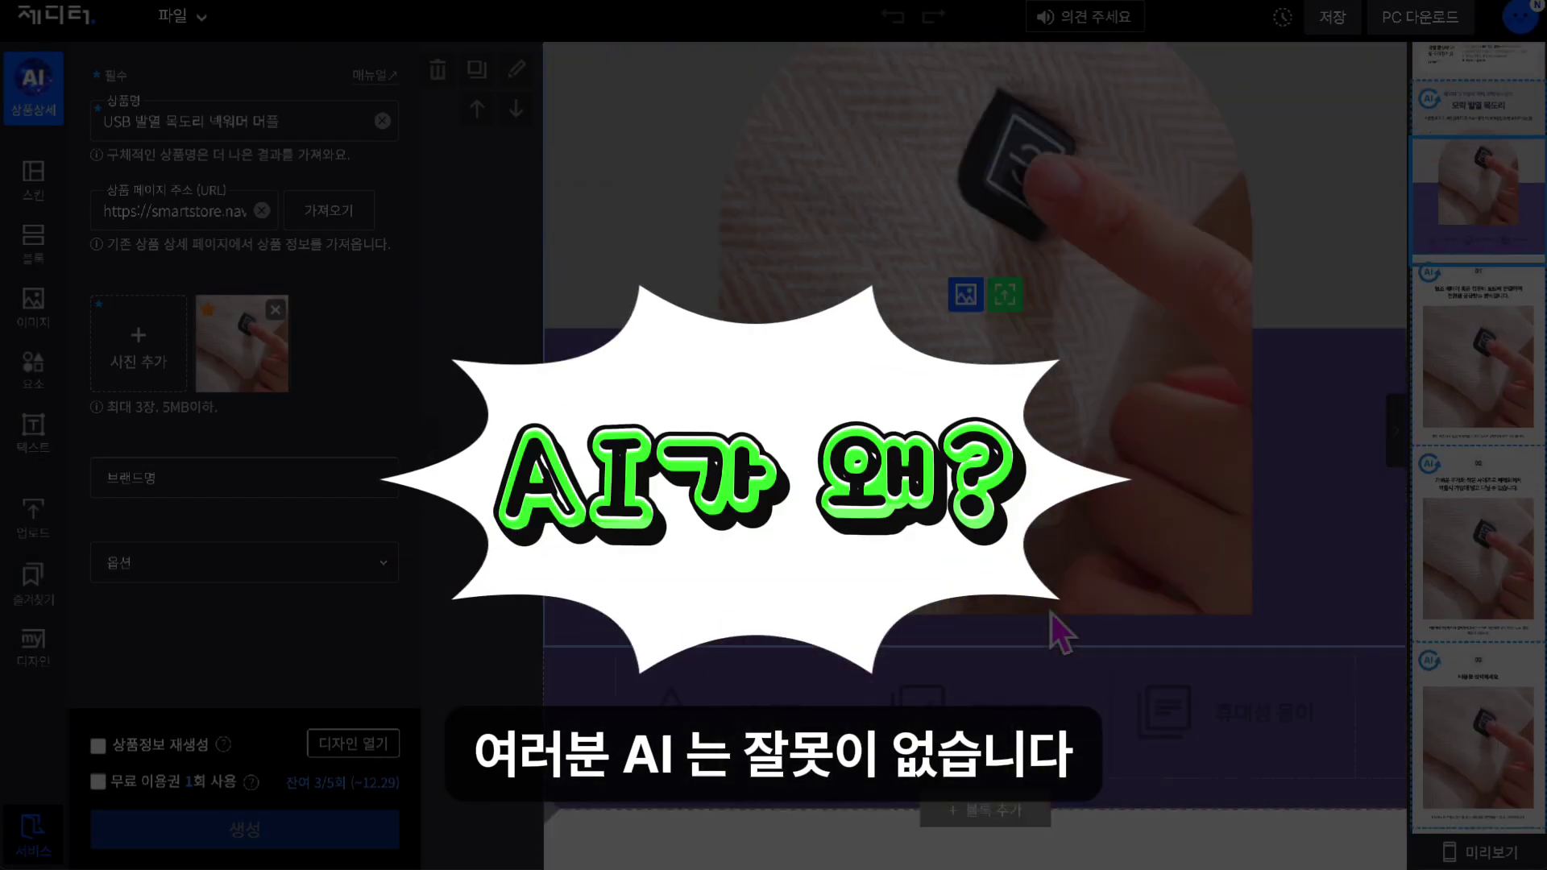
pyautogui.scroll(1, 1174, 542)
pyautogui.scroll(-20, 1174, 542)
pyautogui.scroll(-10, 975, 451)
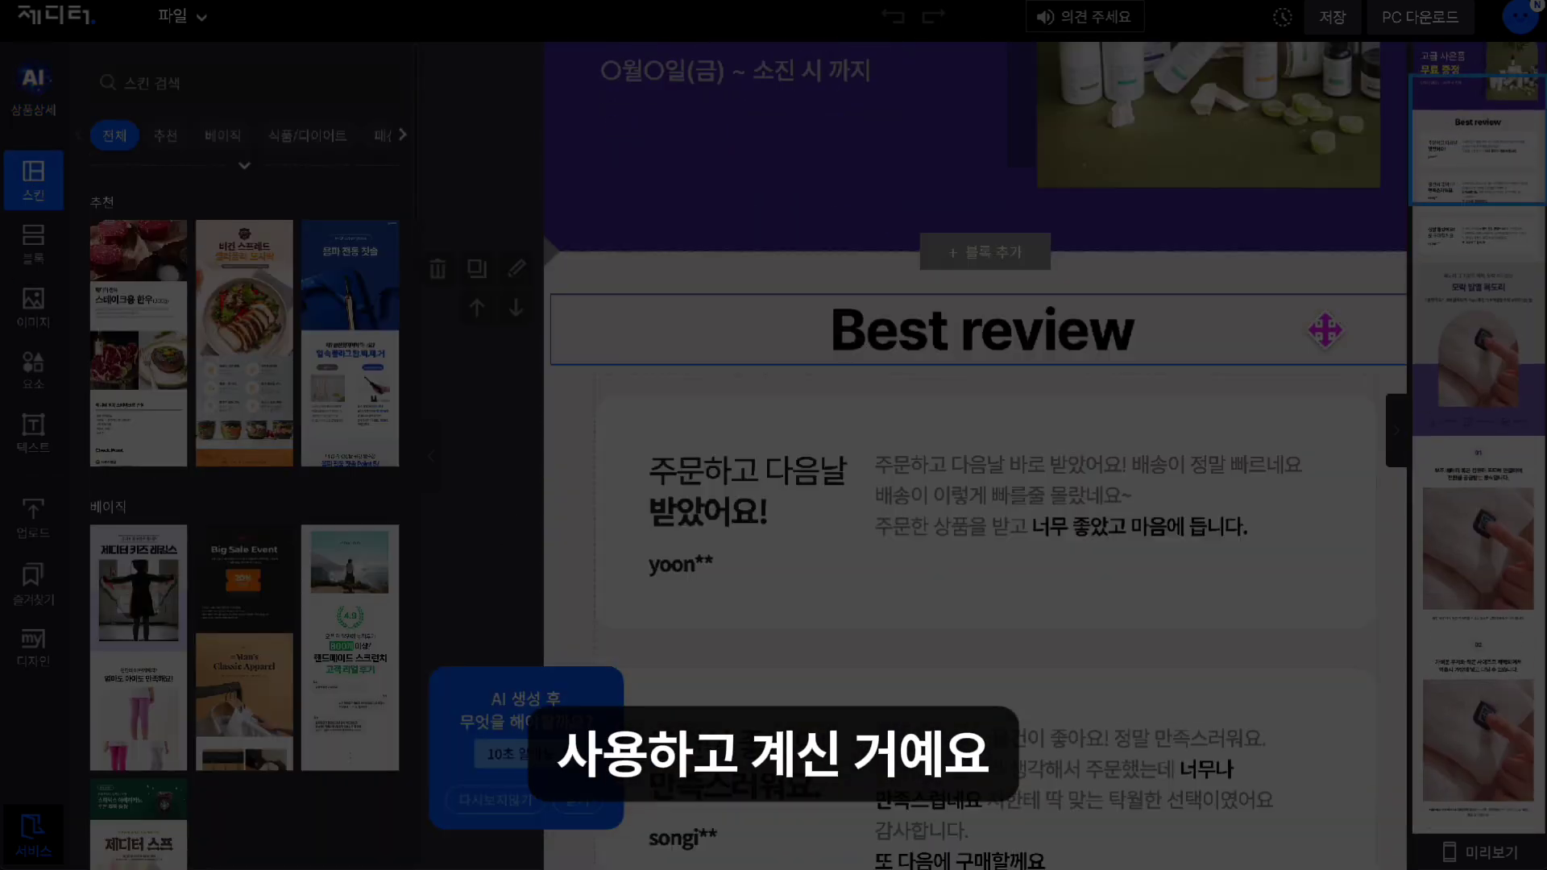
pyautogui.scroll(10, 1294, 357)
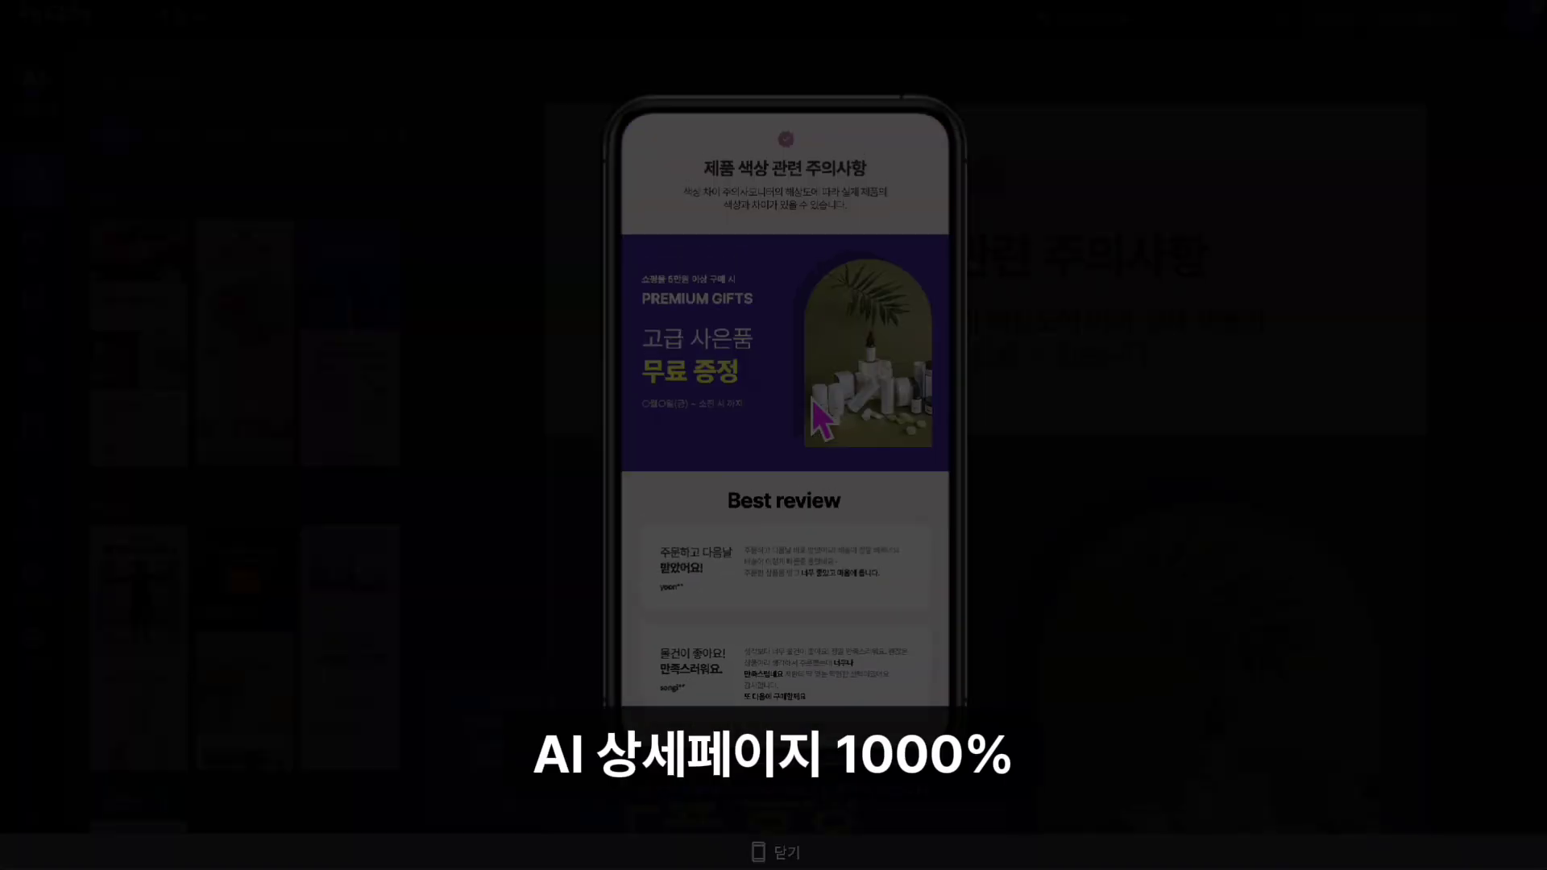
pyautogui.click(786, 852)
pyautogui.scroll(-5, 1289, 459)
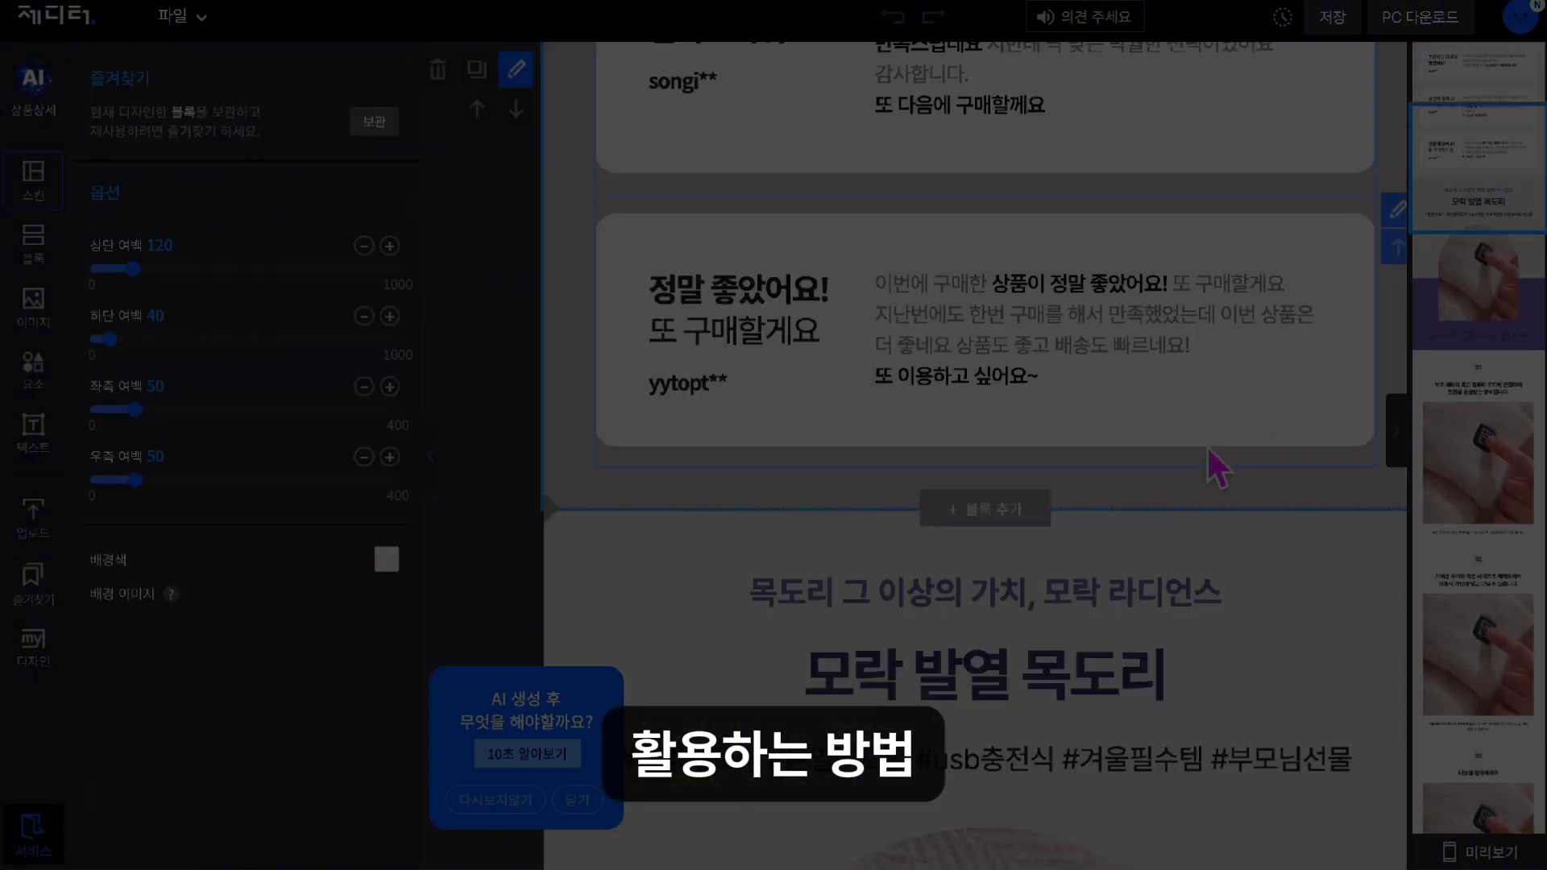
pyautogui.scroll(10, 1047, 435)
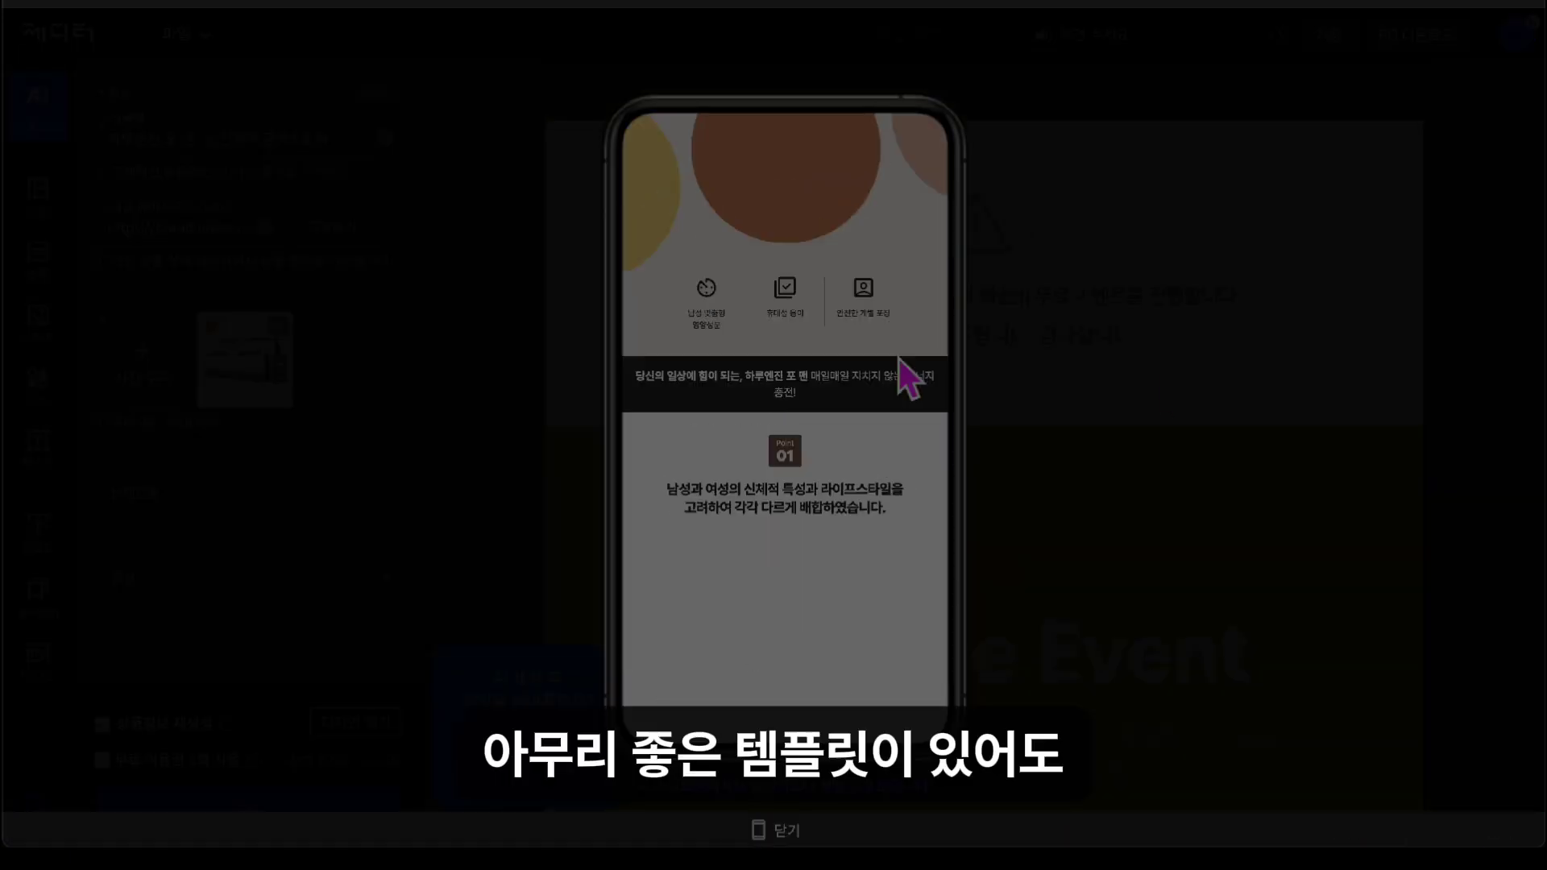
pyautogui.scroll(-5, 842, 545)
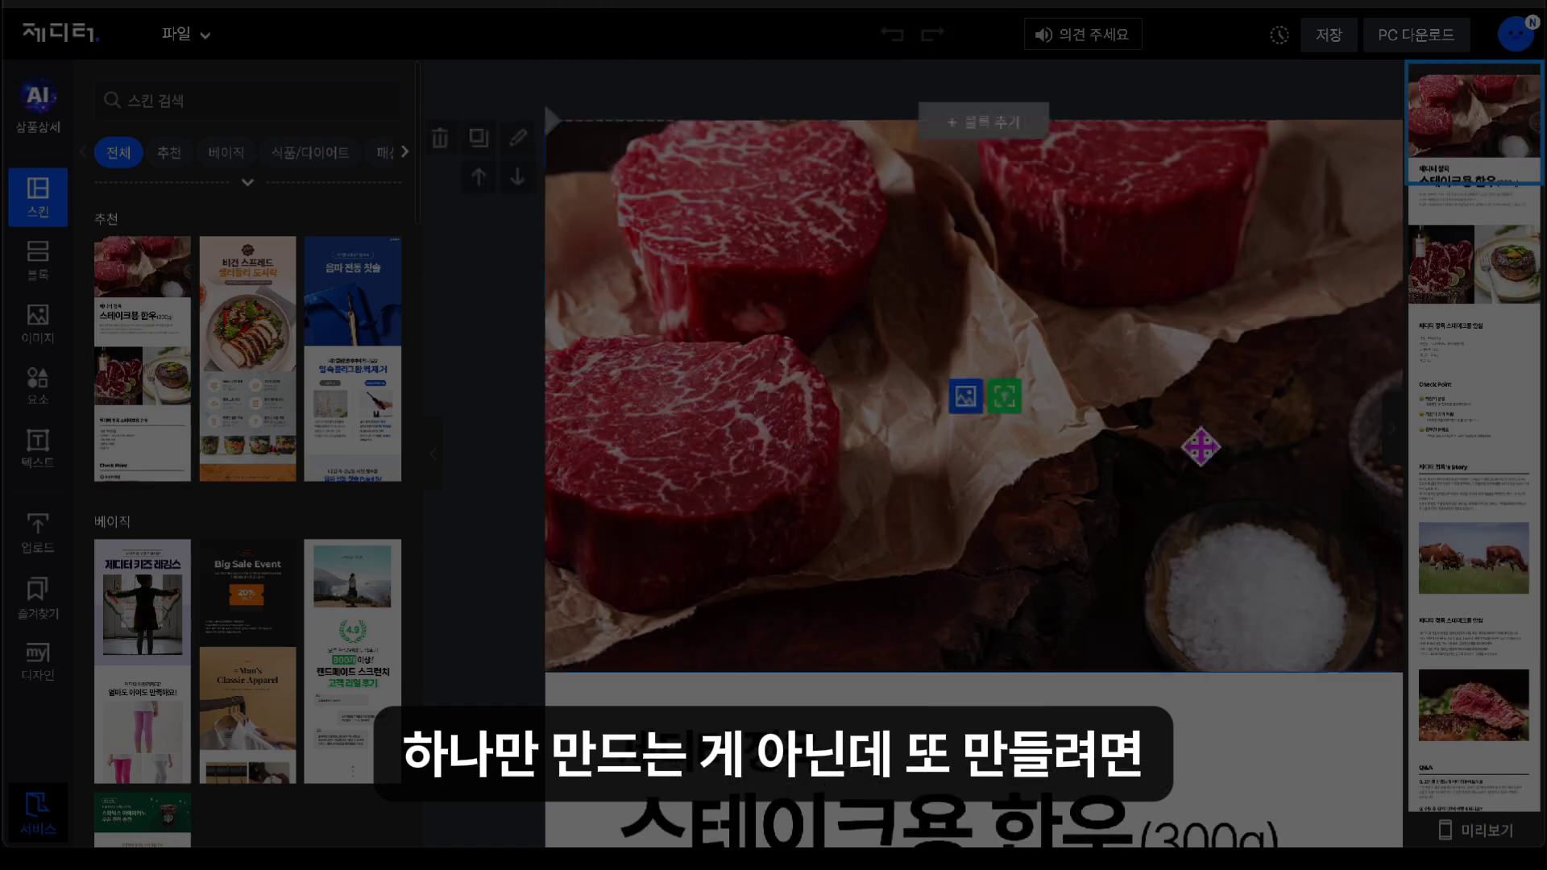
# Look through the steak product page down to its Check Point section and open a list text for editing
pyautogui.scroll(-5, 1040, 519)
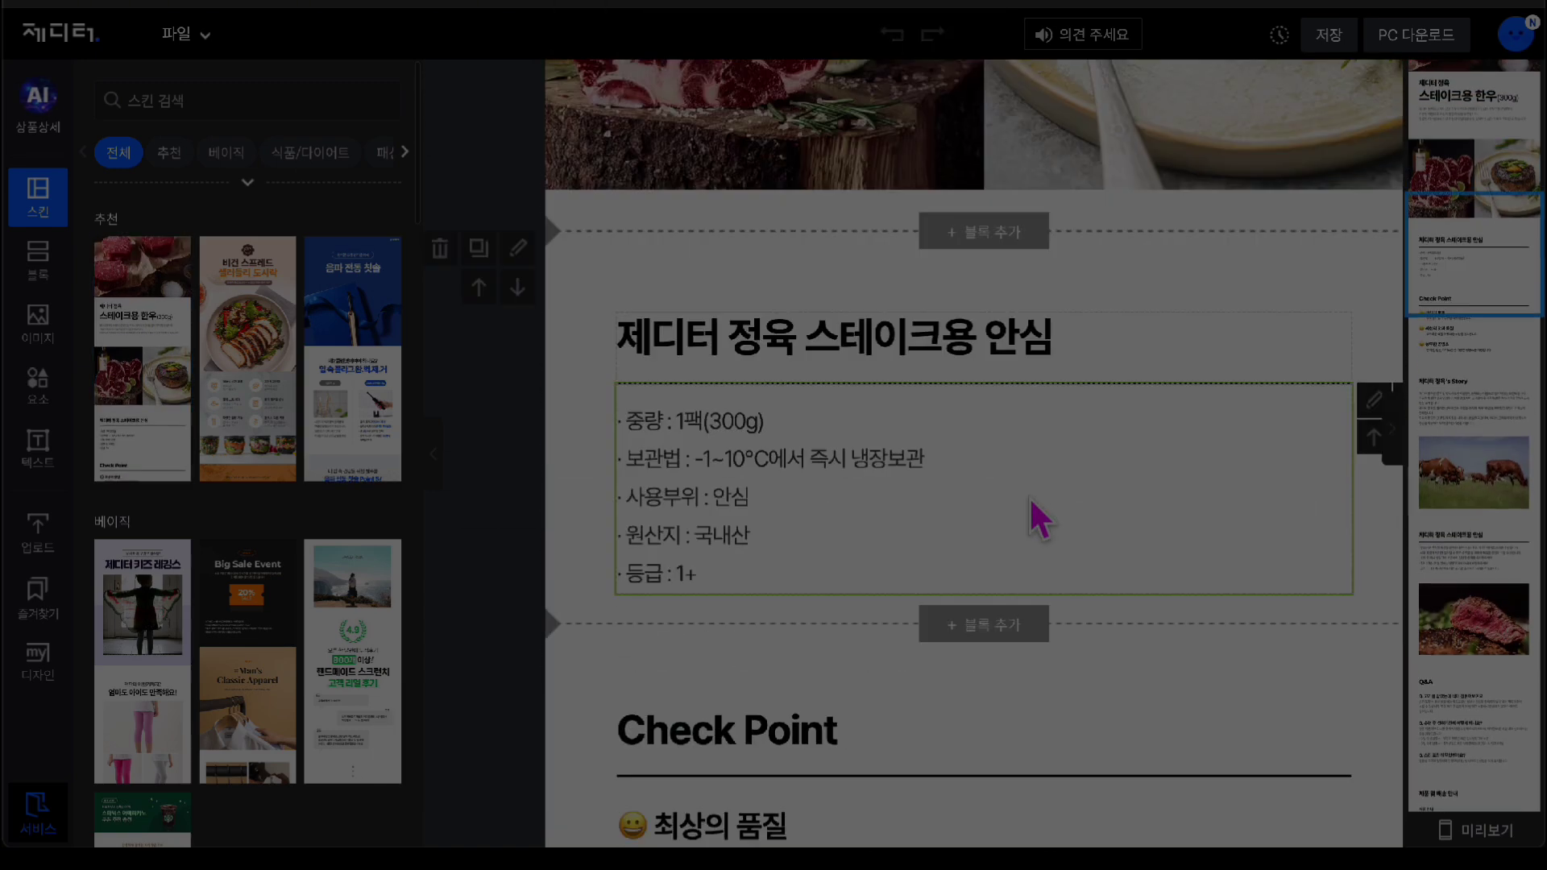
pyautogui.scroll(-6, 1039, 520)
pyautogui.click(658, 333)
pyautogui.click(658, 334)
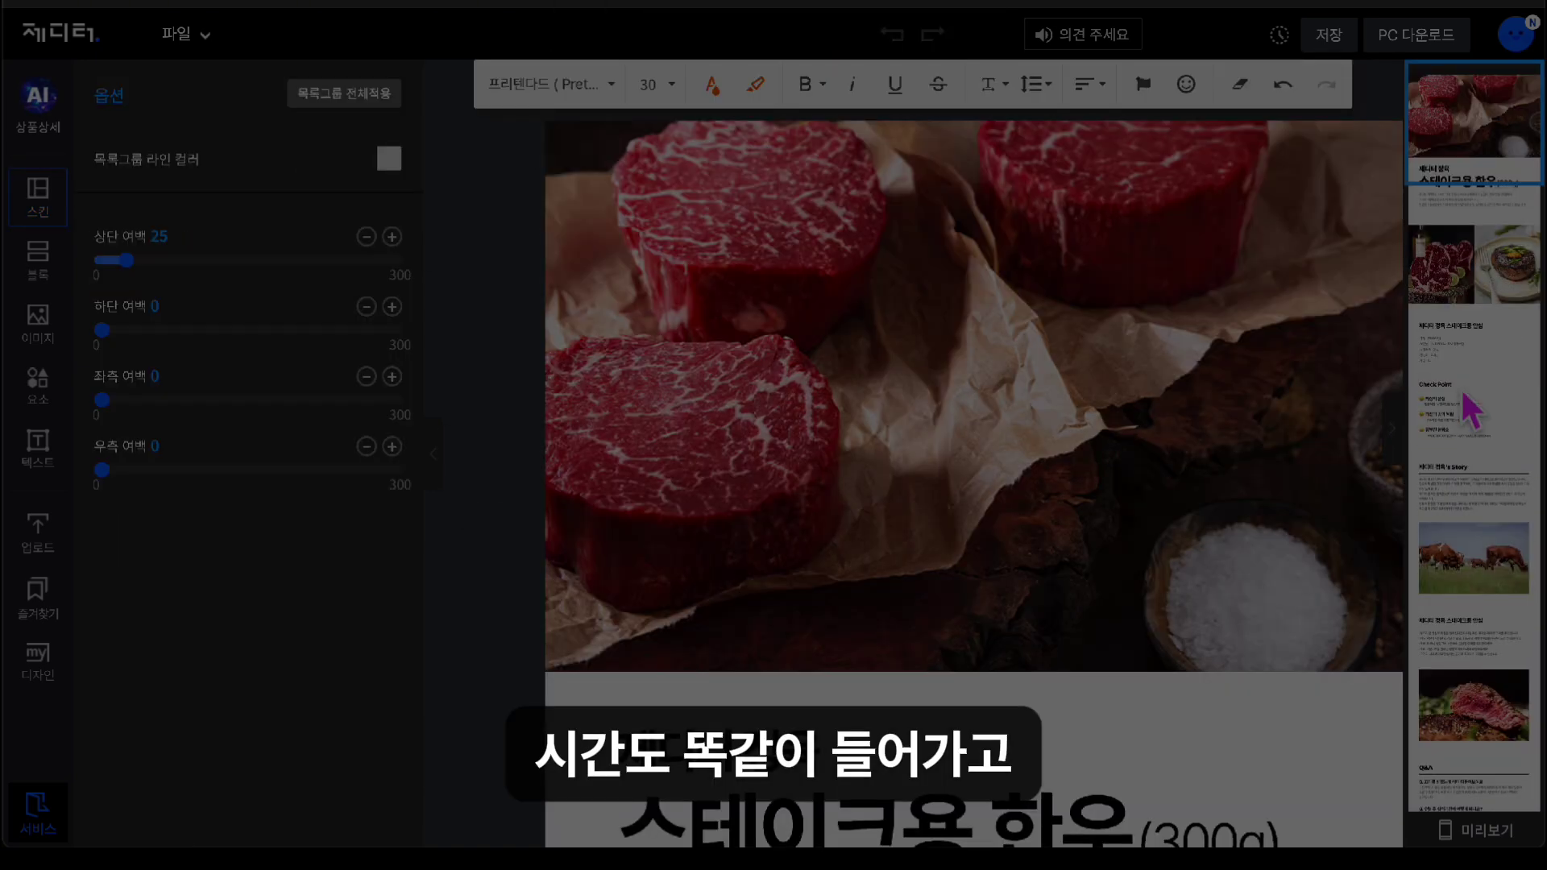
pyautogui.click(1212, 580)
pyautogui.scroll(-10, 1112, 552)
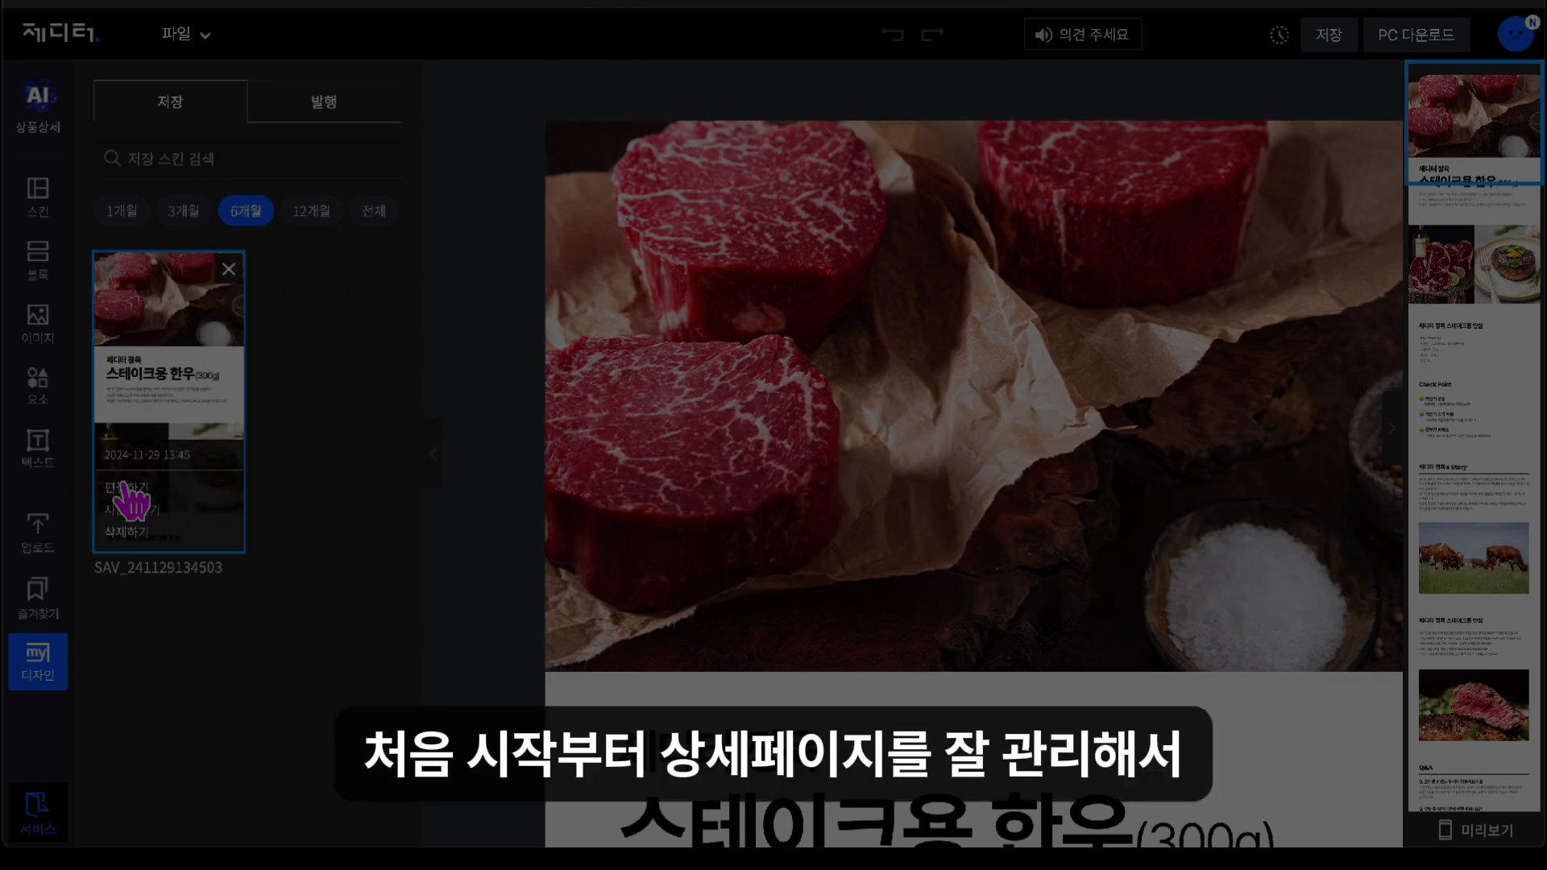
# Open the PC download settings for the steak page and opt to use one free pass
pyautogui.click(604, 173)
pyautogui.click(1416, 35)
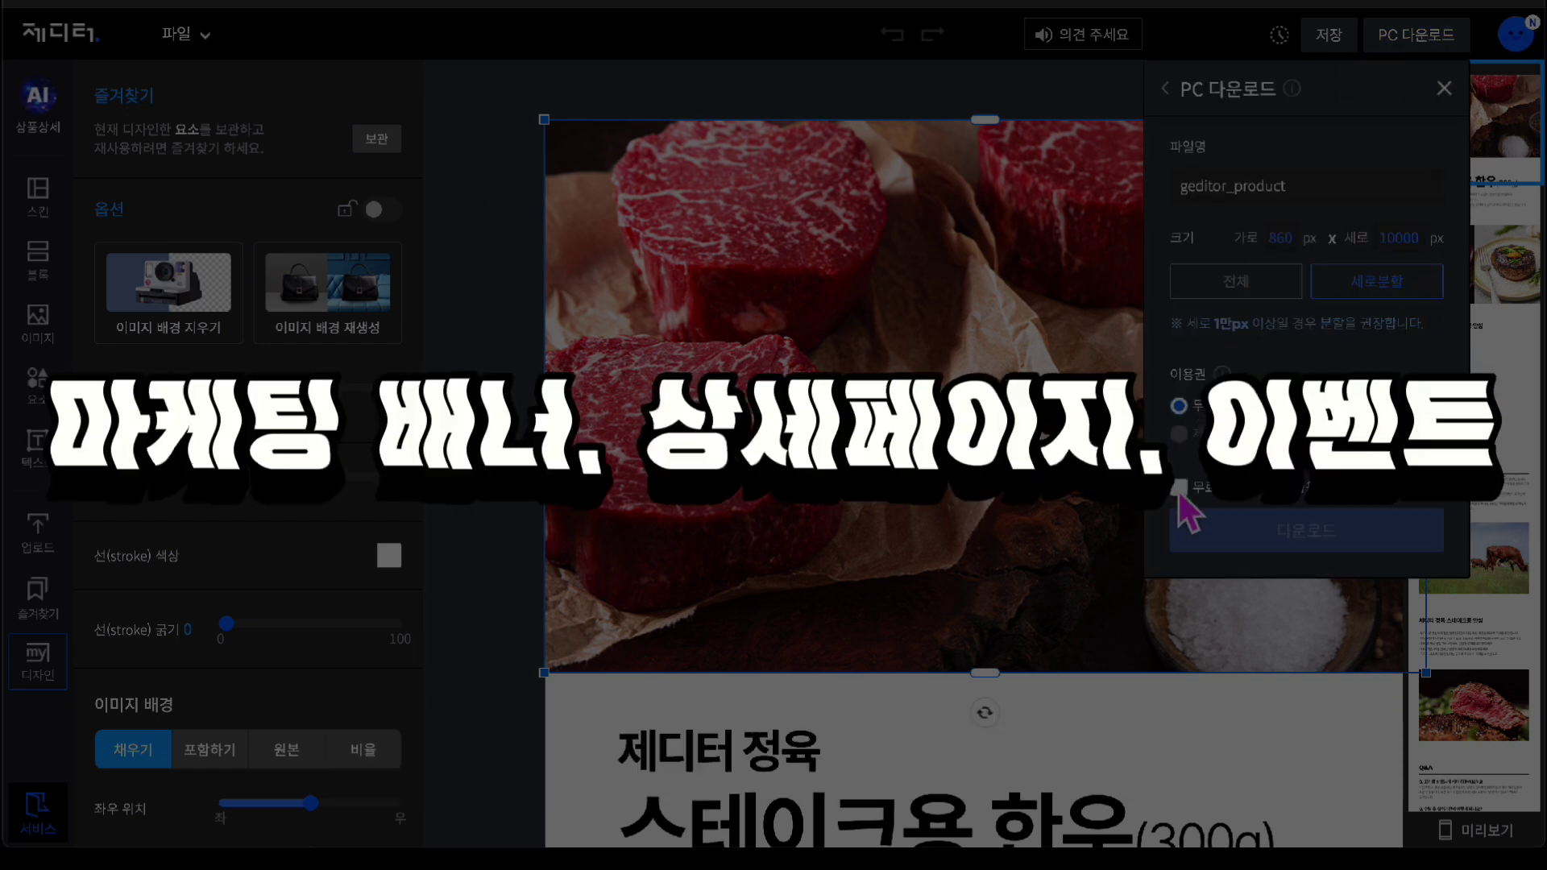
pyautogui.click(1178, 489)
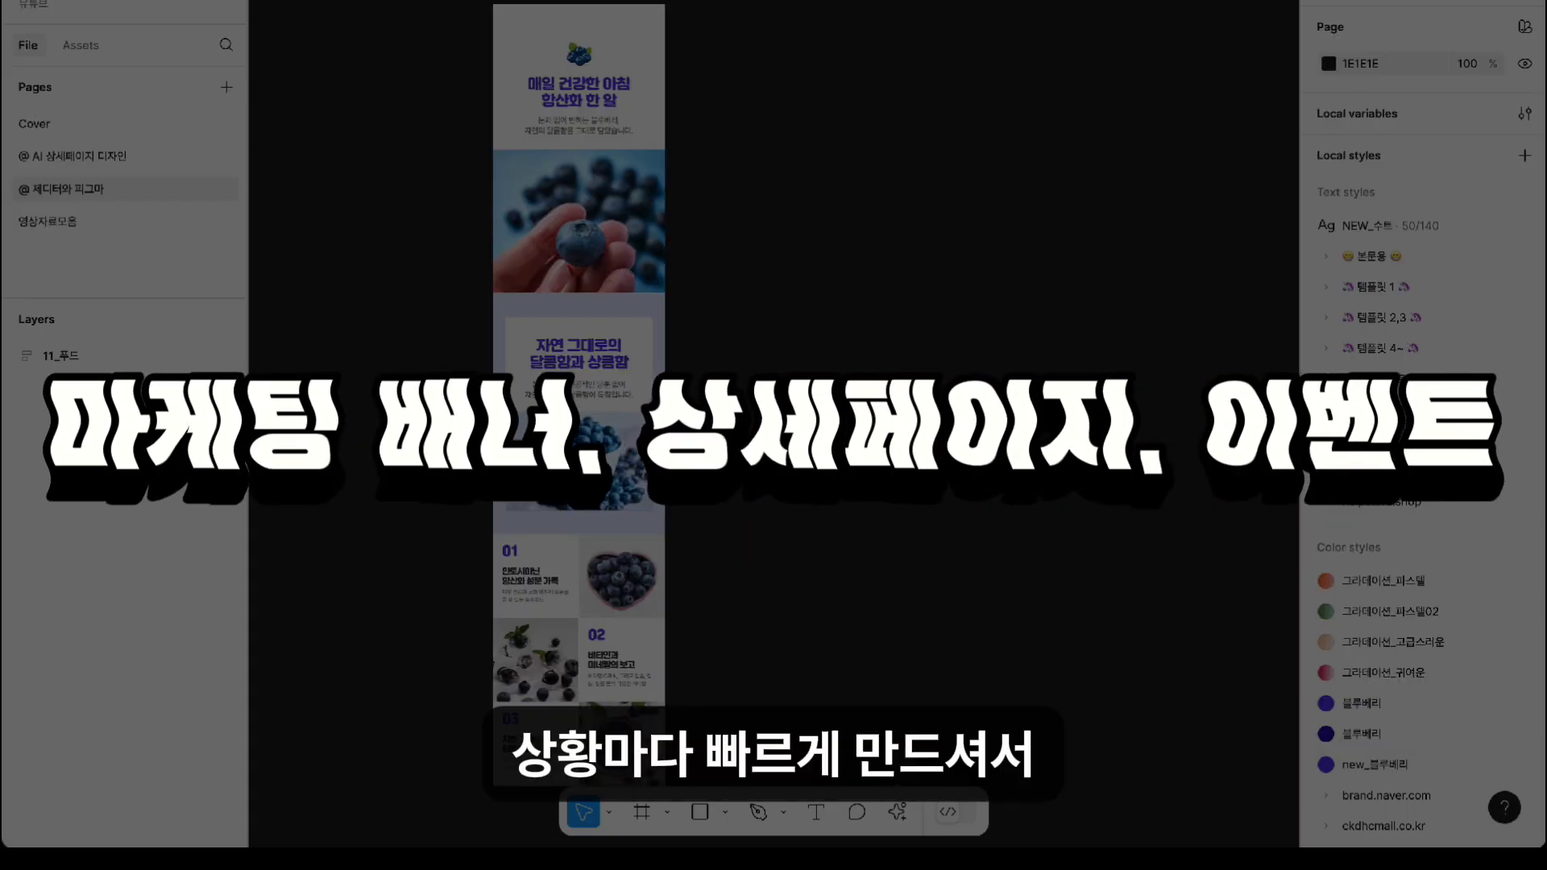
# Switch to Figma and search the plugins and widgets for "insert"
pyautogui.hotkey('ctrl', 'k')
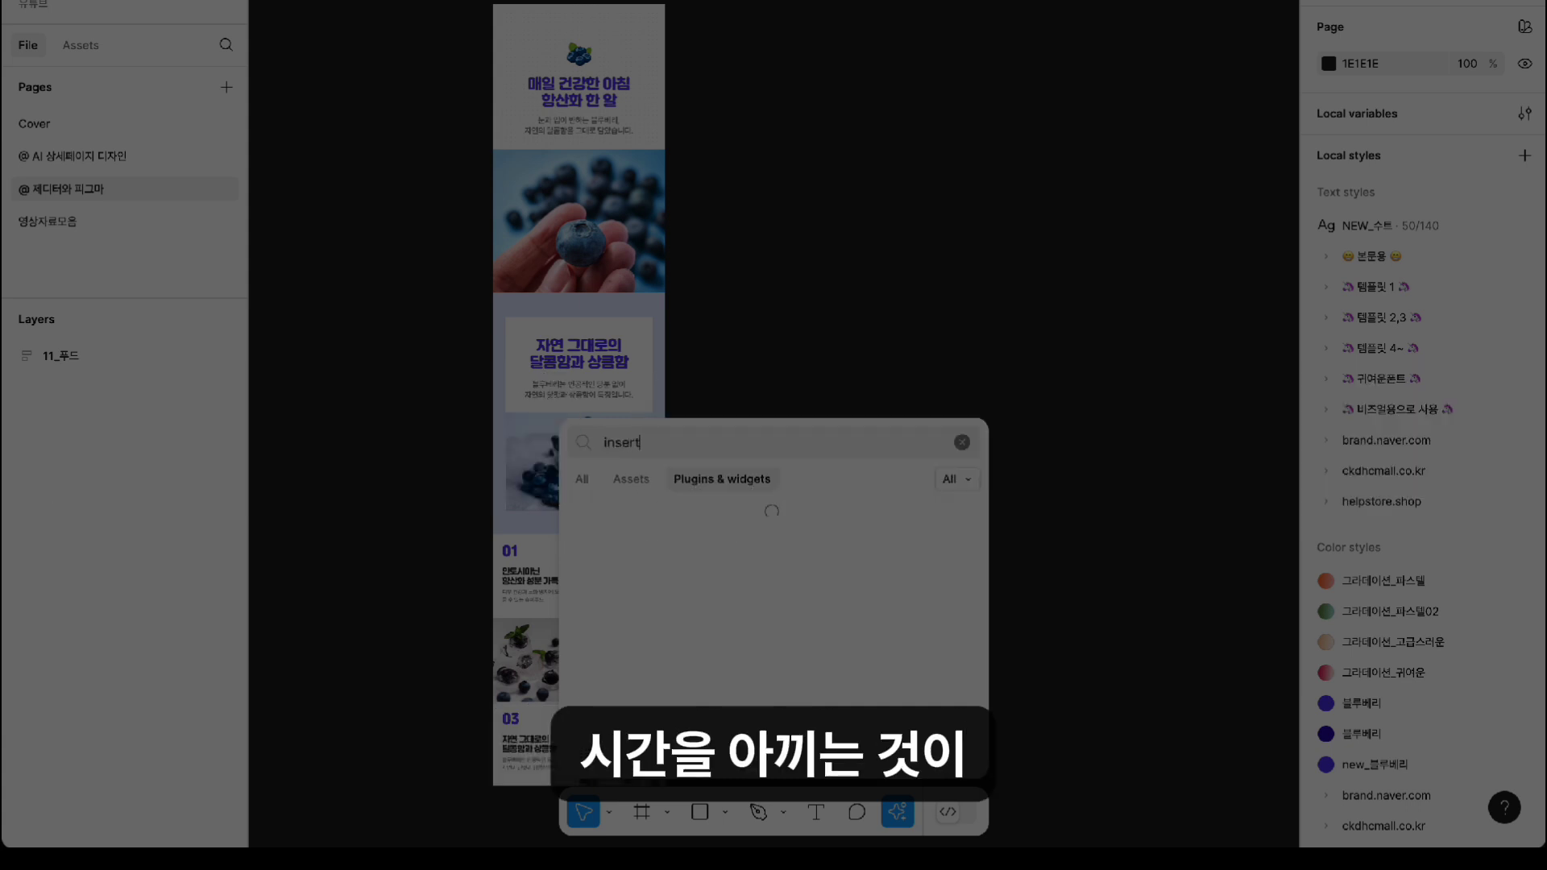
pyautogui.press('Escape')
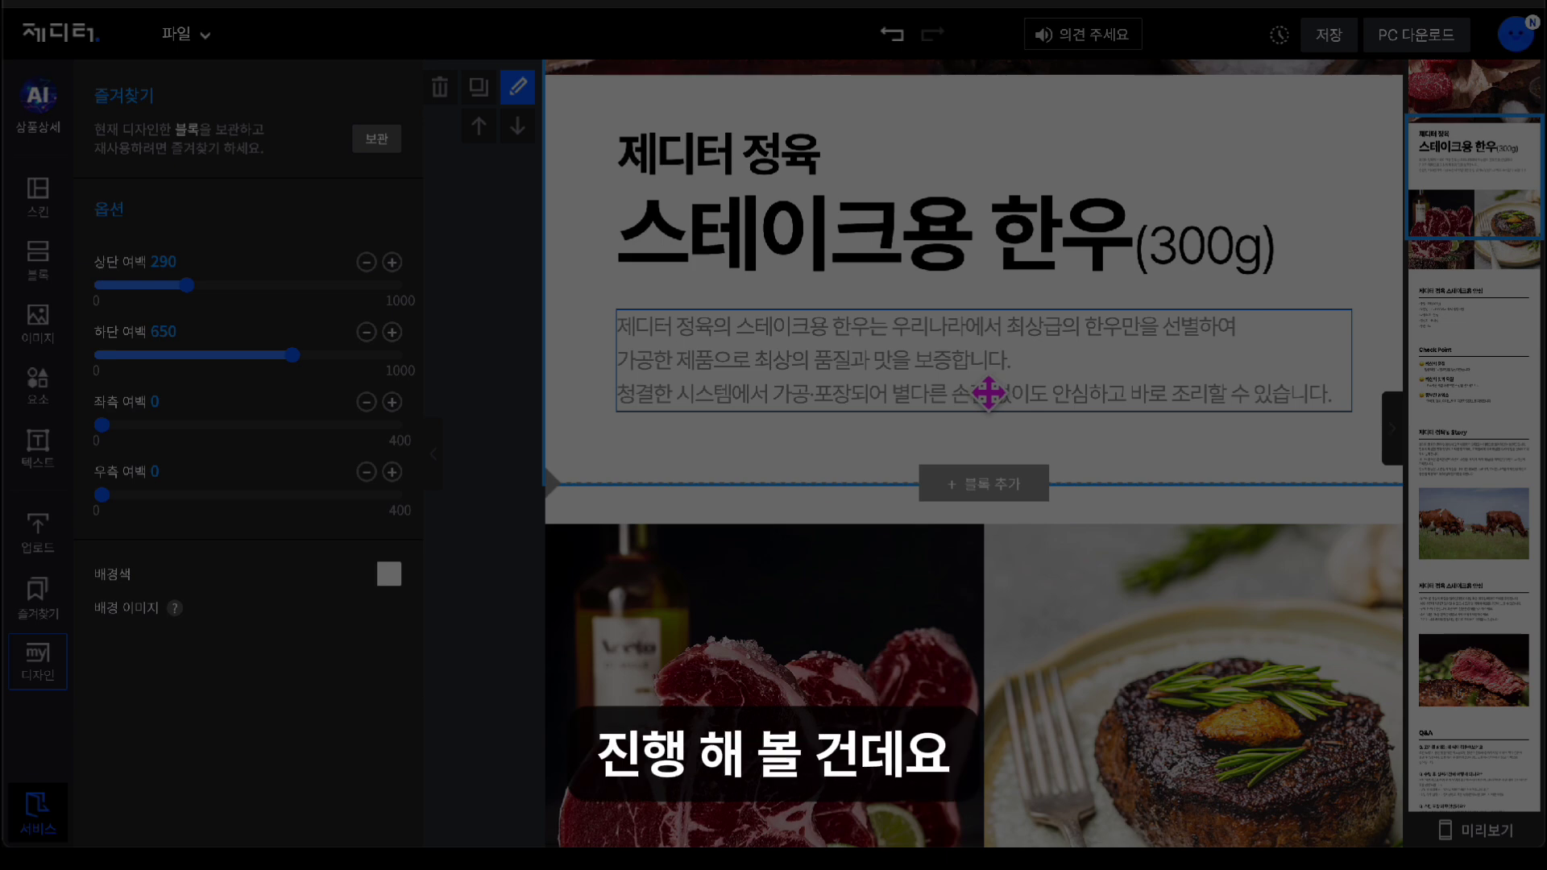
# Switch back to 제디터, review the steak page's introduction block, and open the PC download width for editing
pyautogui.scroll(-1, 1352, 319)
pyautogui.click(949, 366)
pyautogui.scroll(-2, 715, 464)
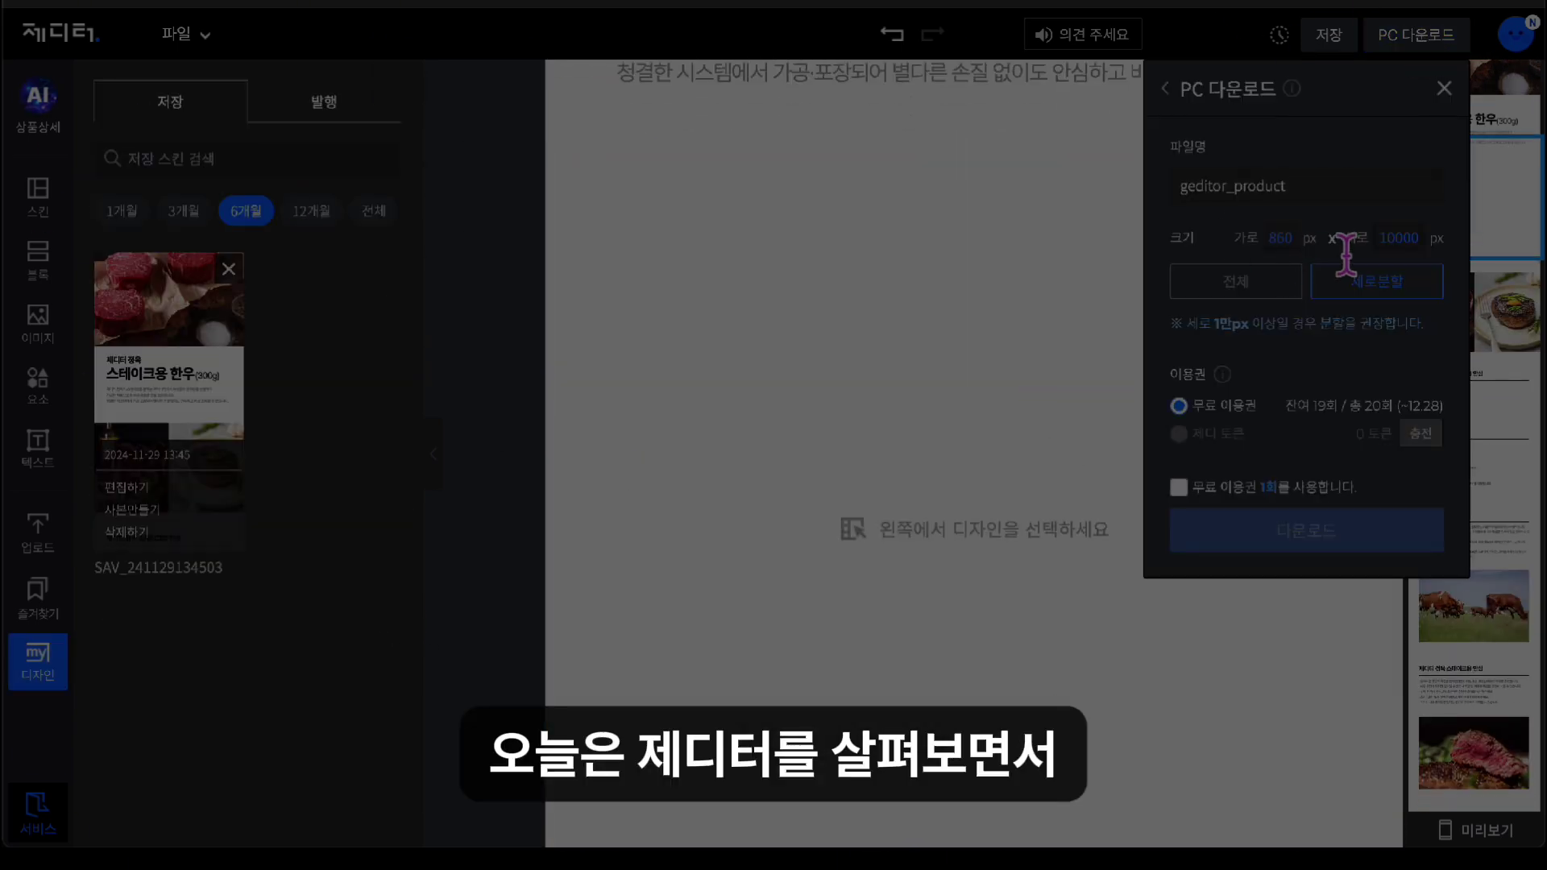
pyautogui.click(1289, 237)
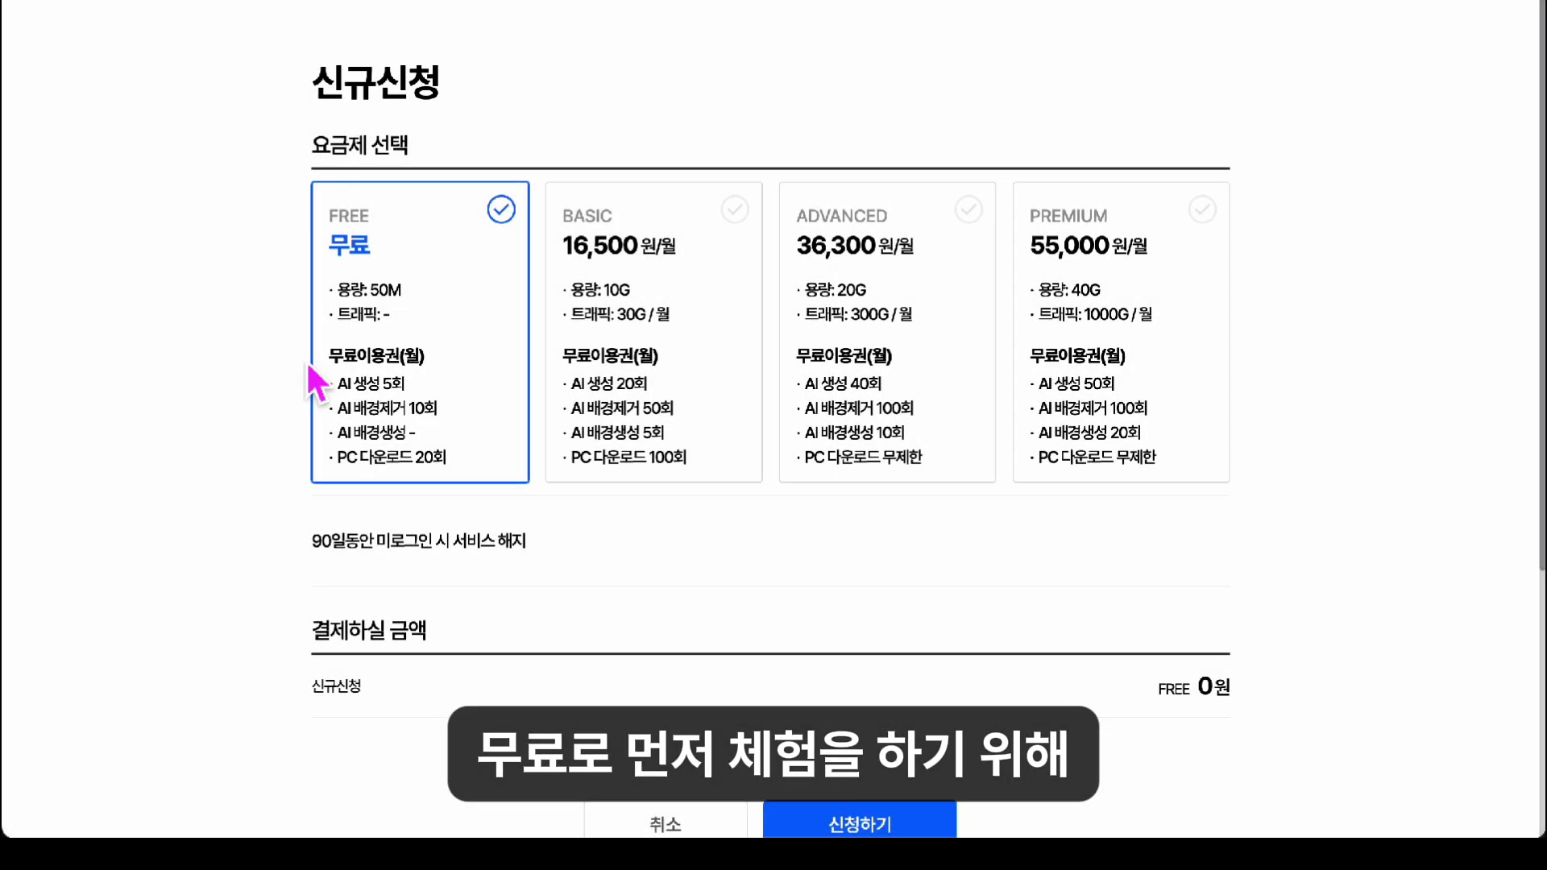
# Submit the new subscription application with the FREE plan selected
pyautogui.scroll(-3, 501, 459)
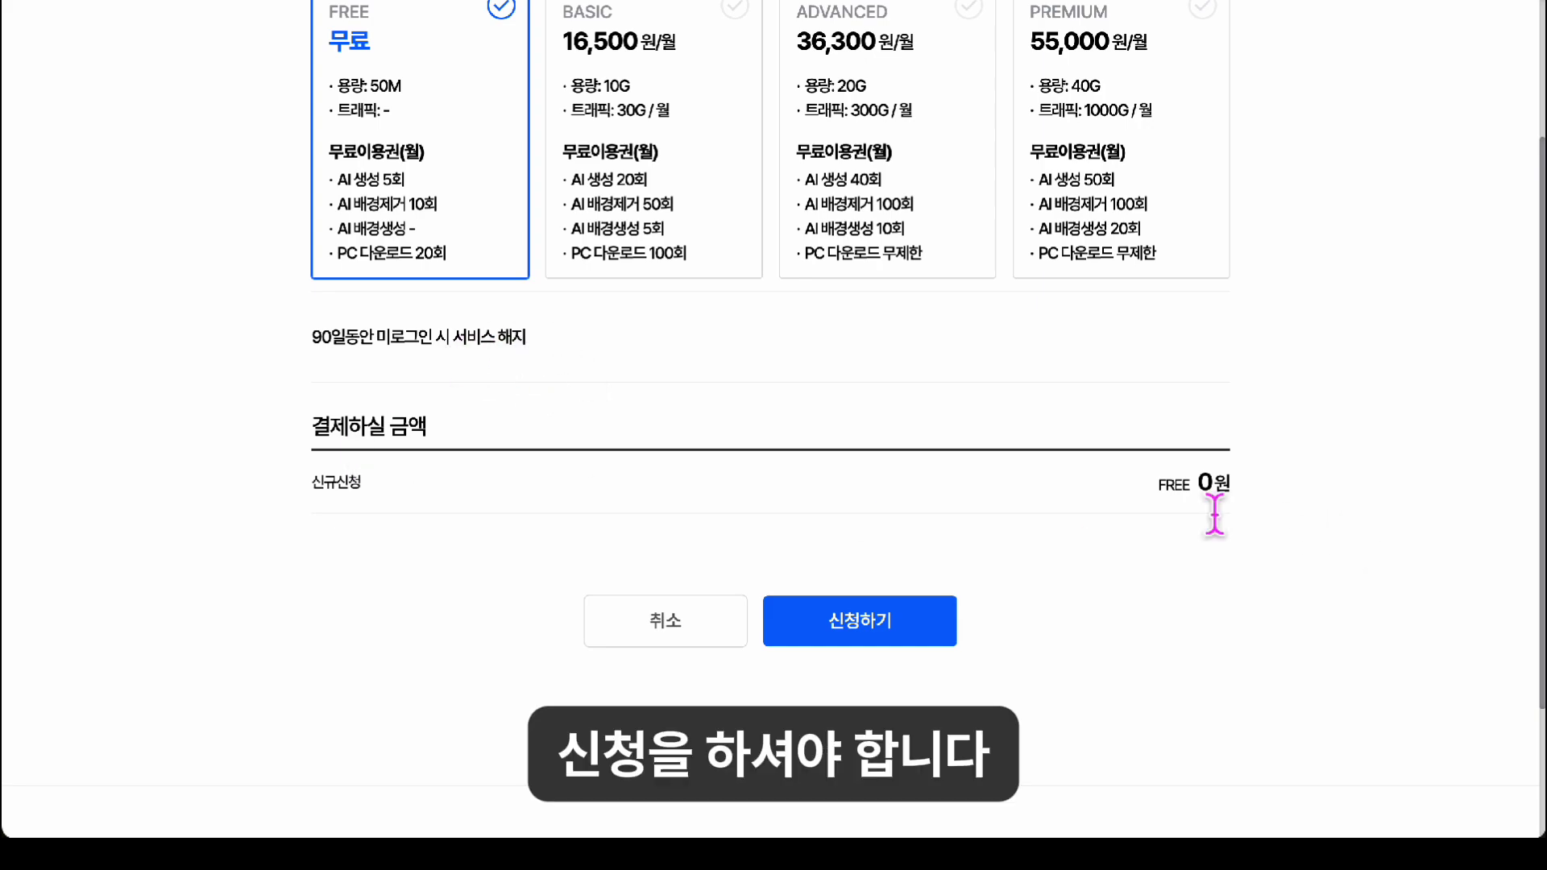
pyautogui.click(867, 635)
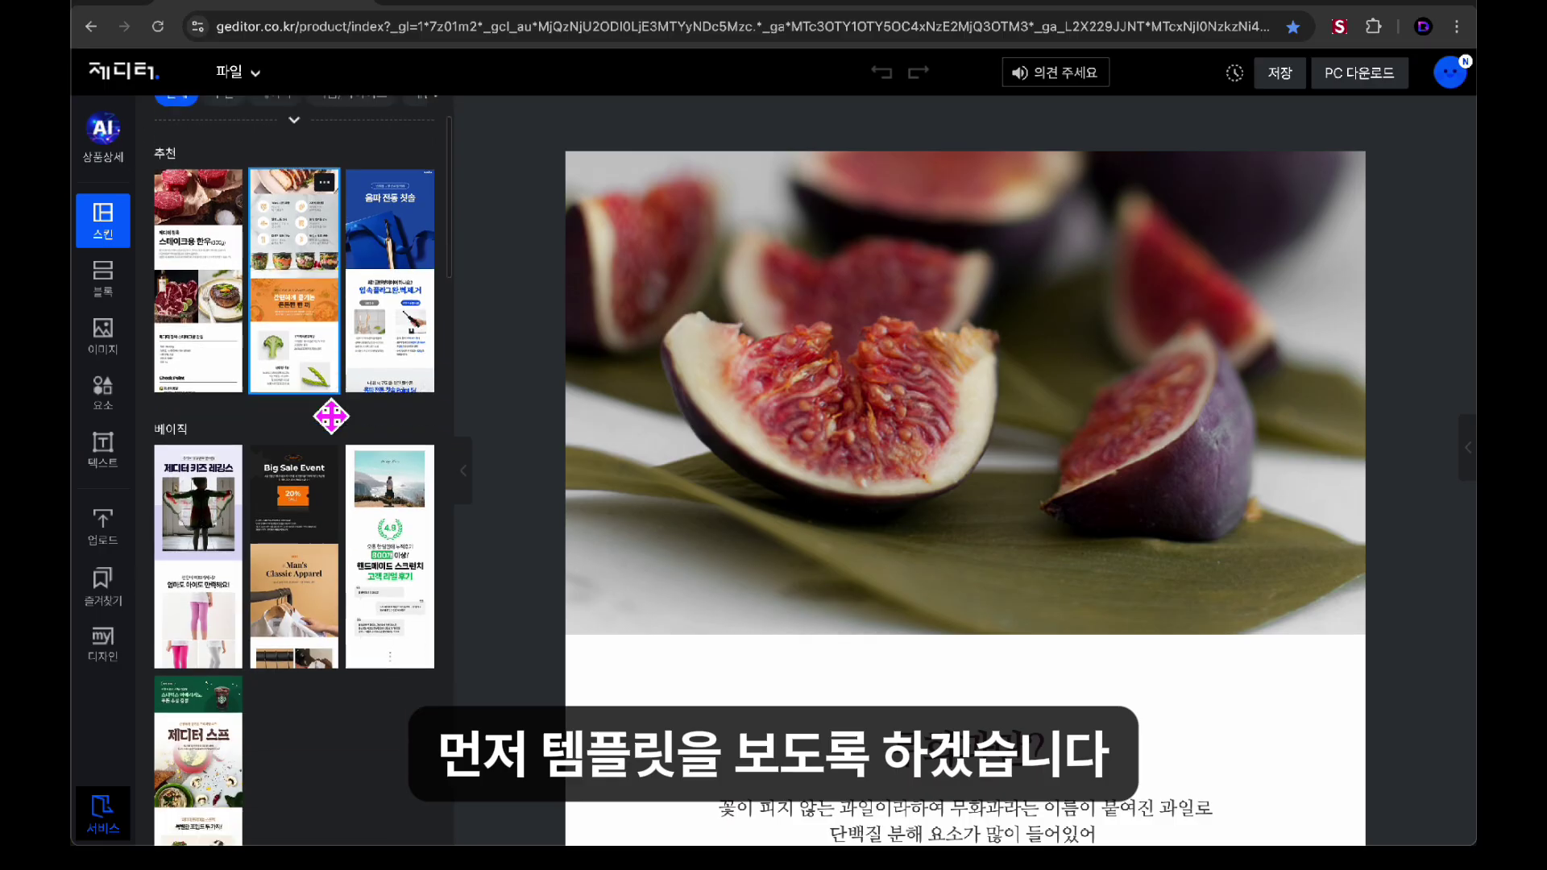
# Browse the skin templates and filter them to the 식품/다이어트 category
pyautogui.scroll(-3, 327, 413)
pyautogui.scroll(-3, 327, 423)
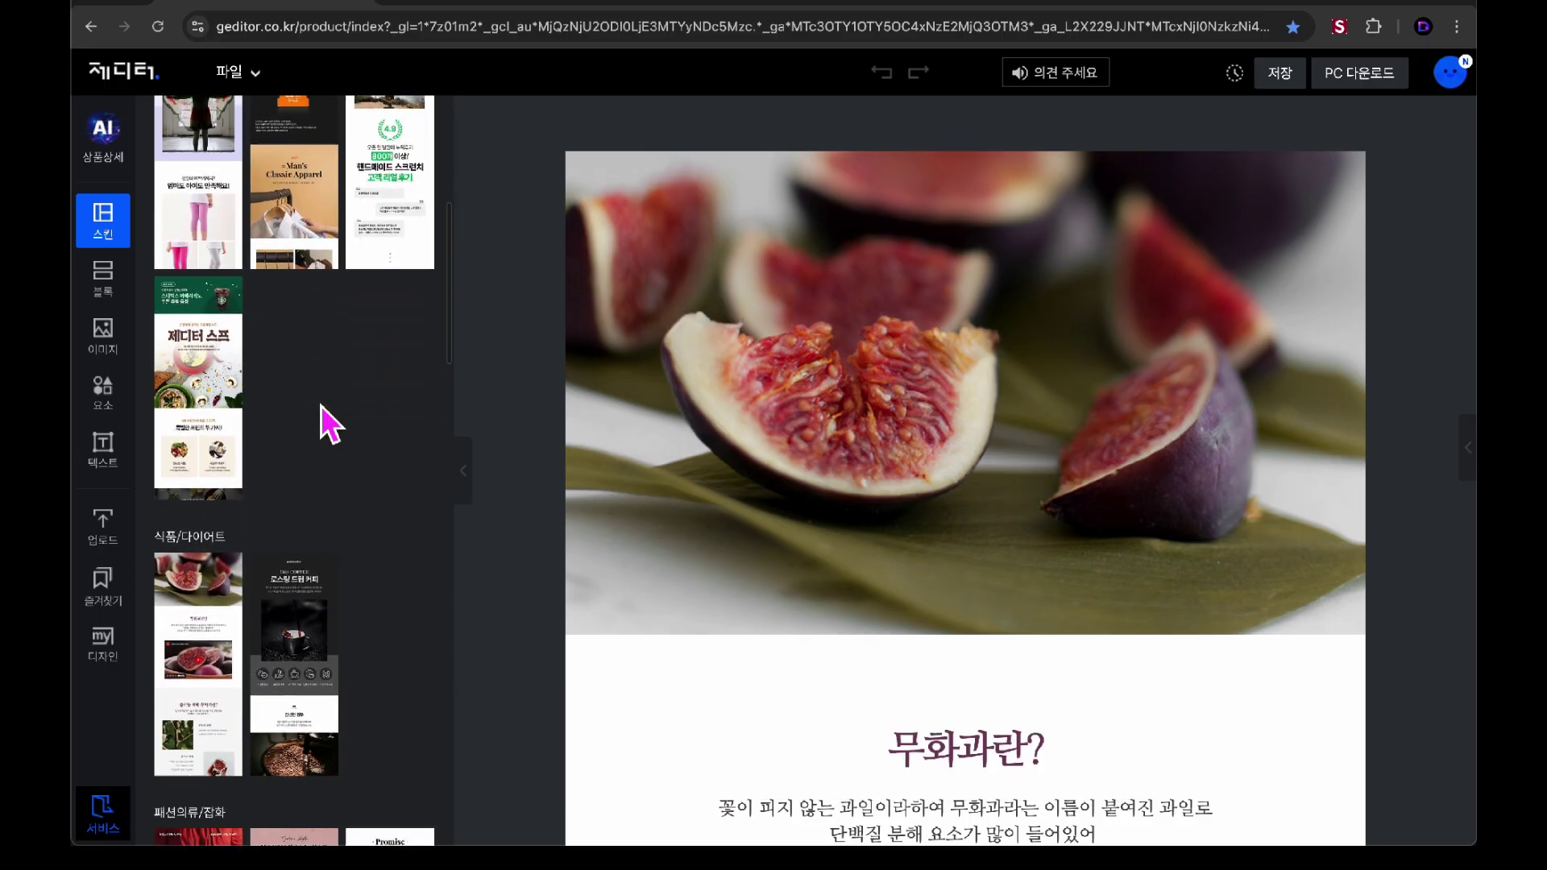
pyautogui.scroll(5, 323, 423)
pyautogui.scroll(3, 328, 421)
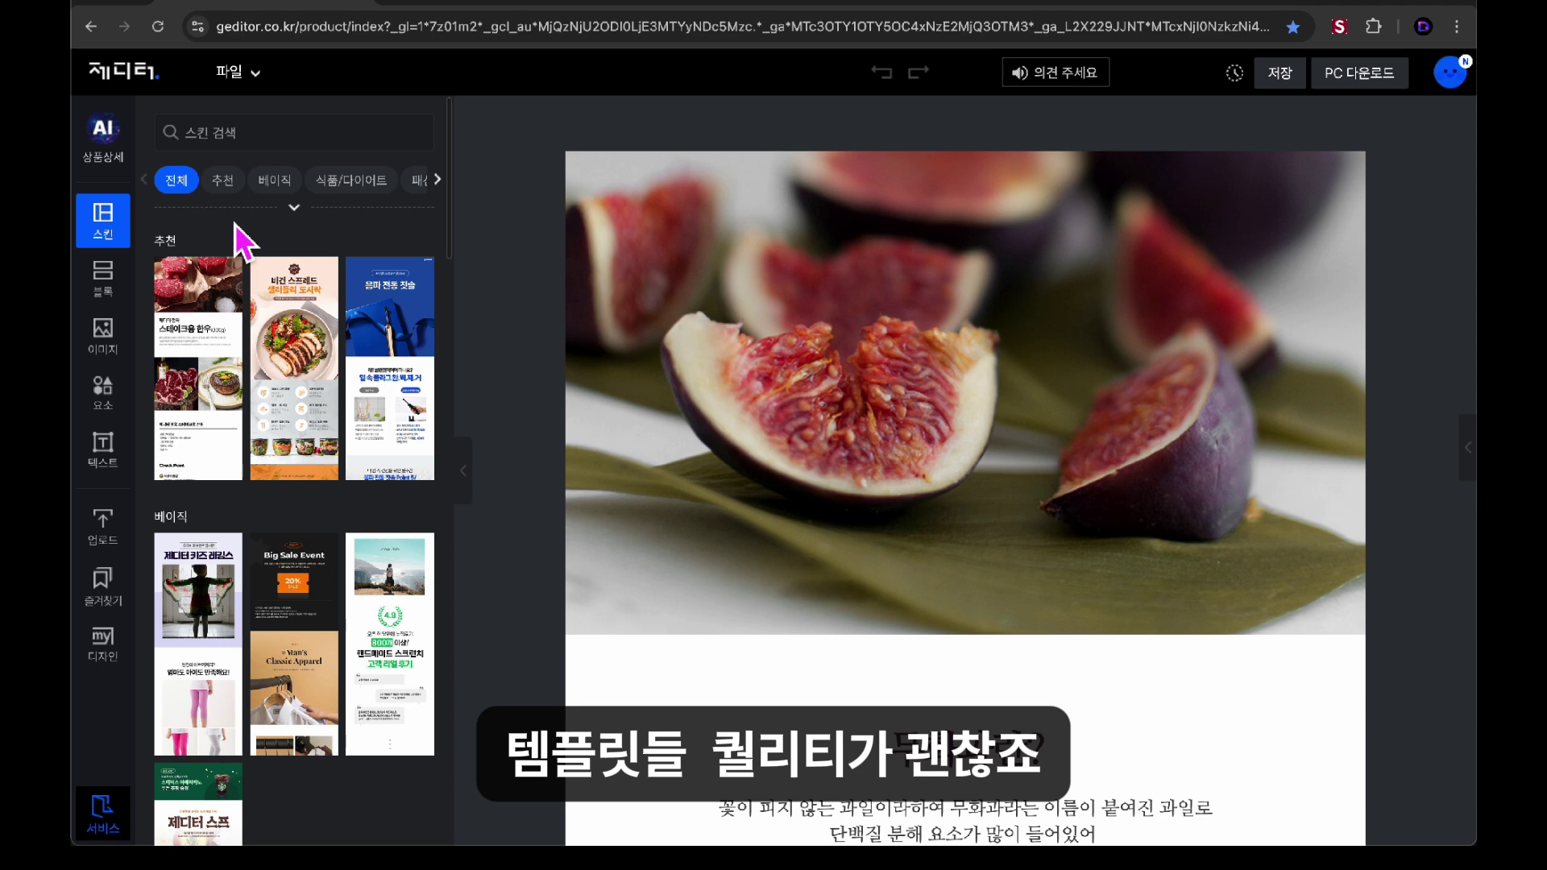
pyautogui.click(352, 183)
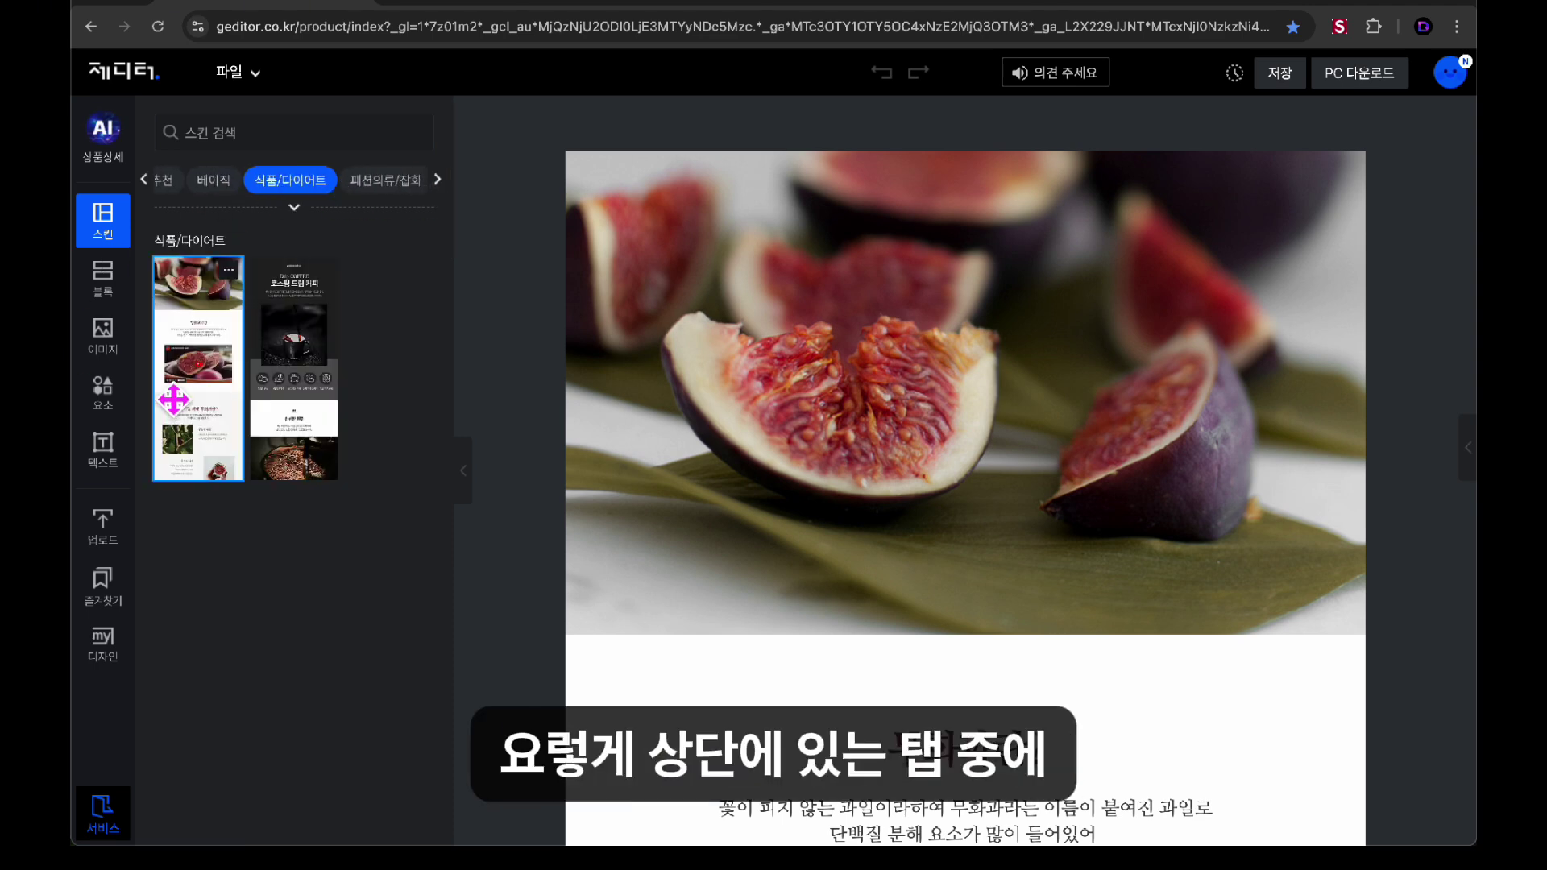
# Apply the fig skin to the page and replace it with the 로스팅 드립 커피 skin
pyautogui.click(218, 402)
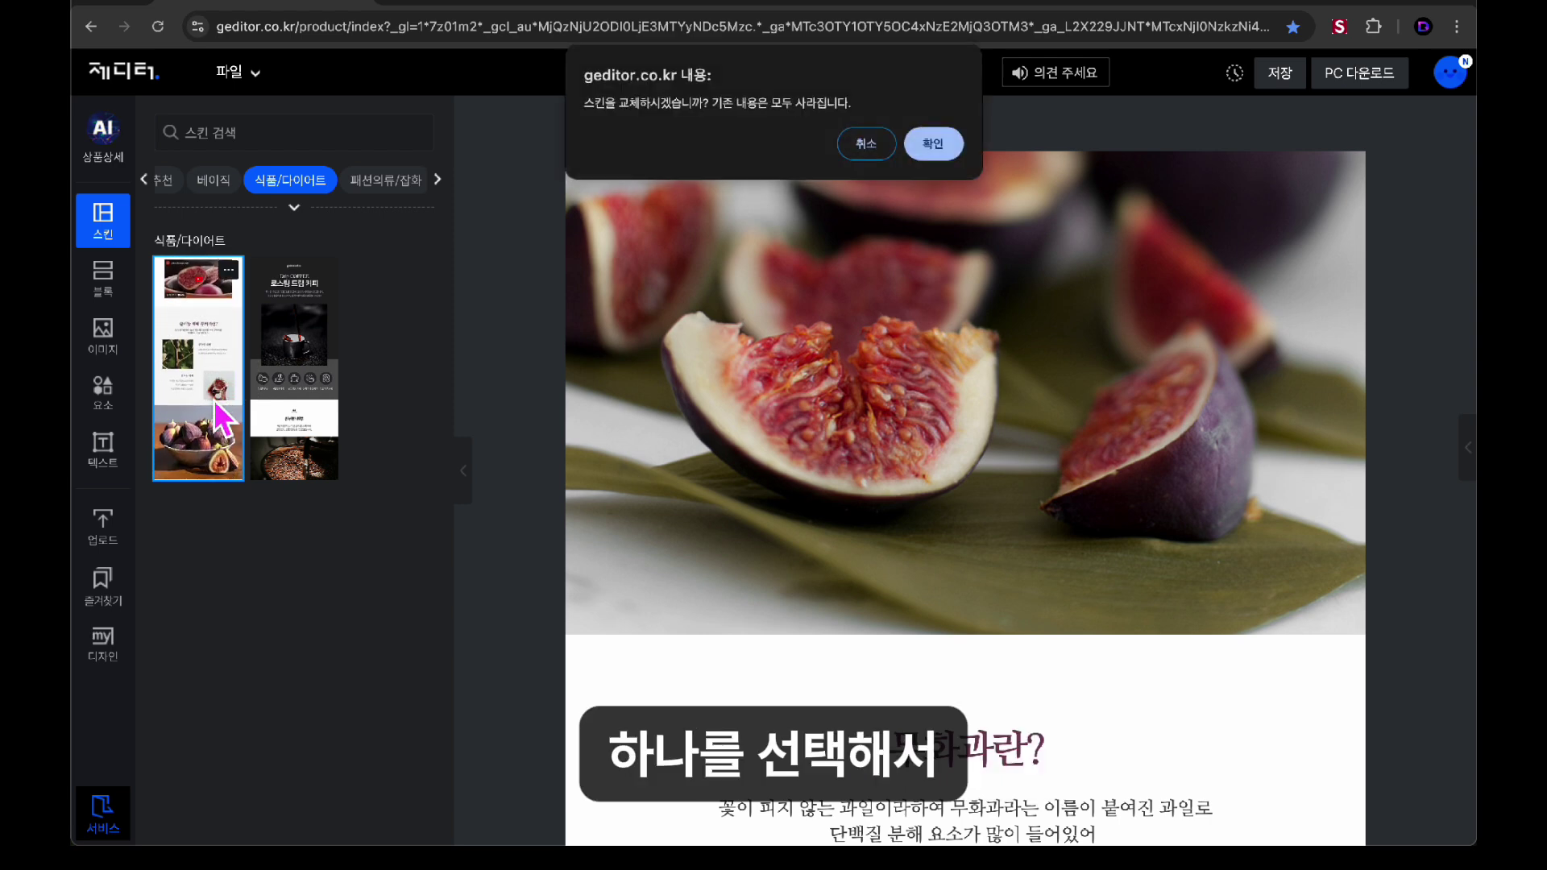
pyautogui.click(939, 153)
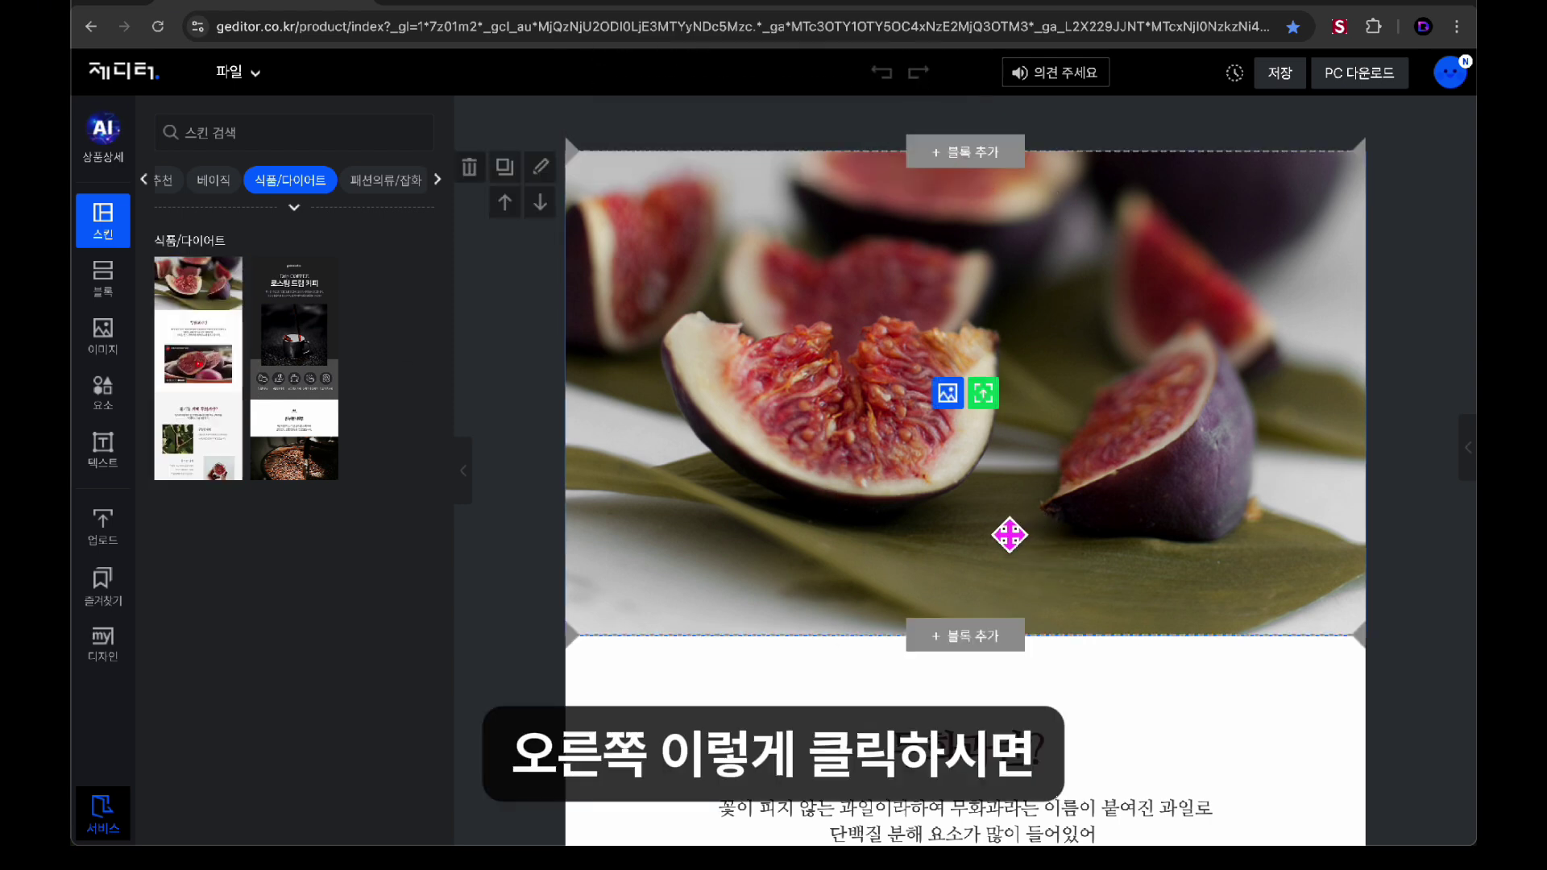
pyautogui.click(302, 367)
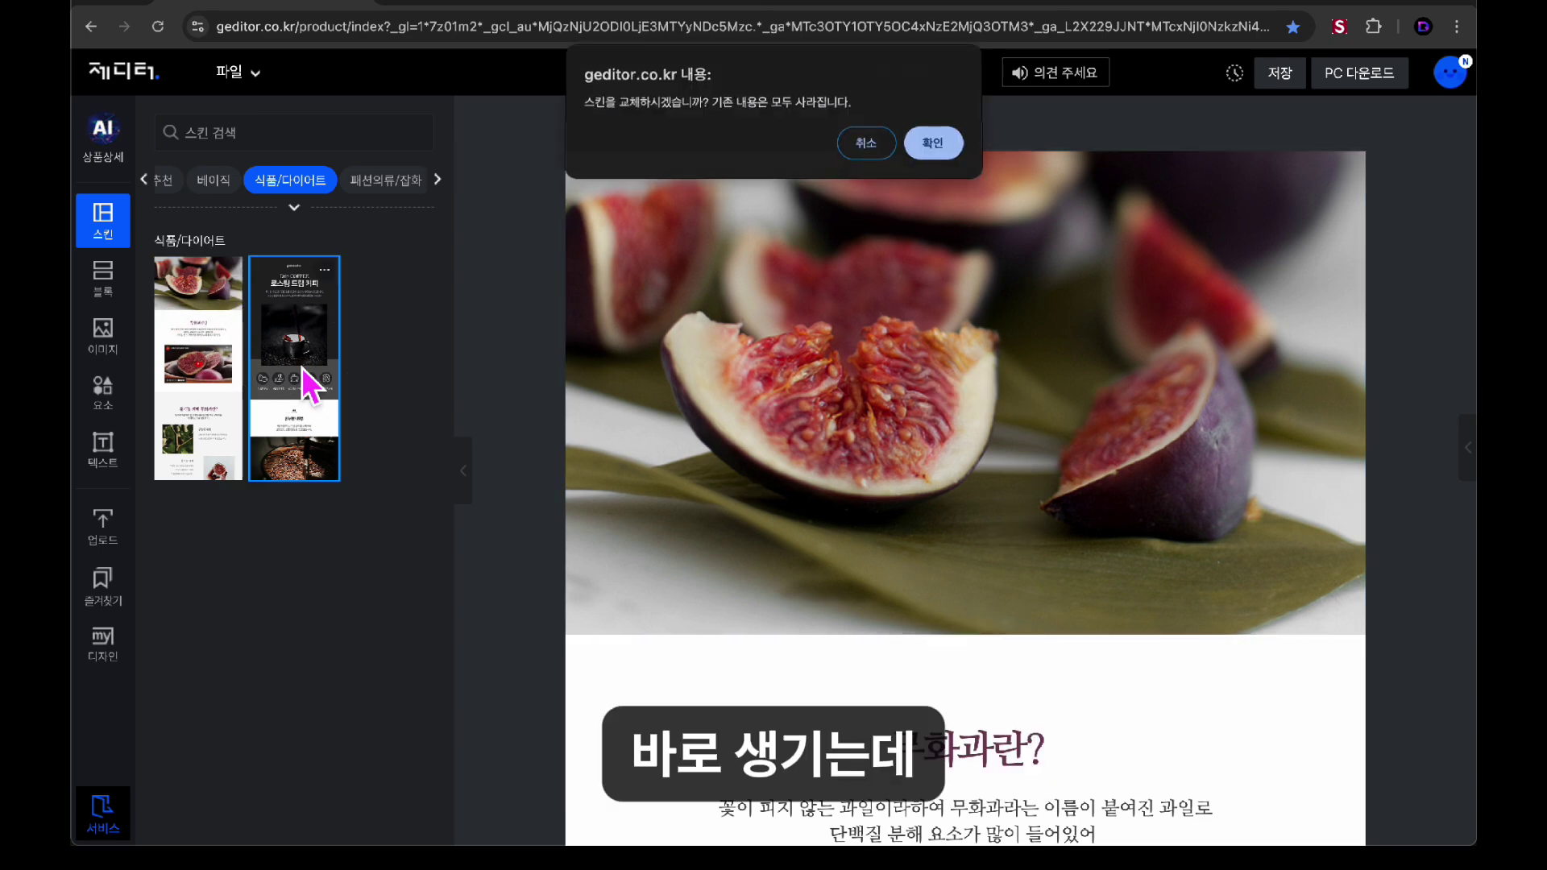
pyautogui.click(934, 145)
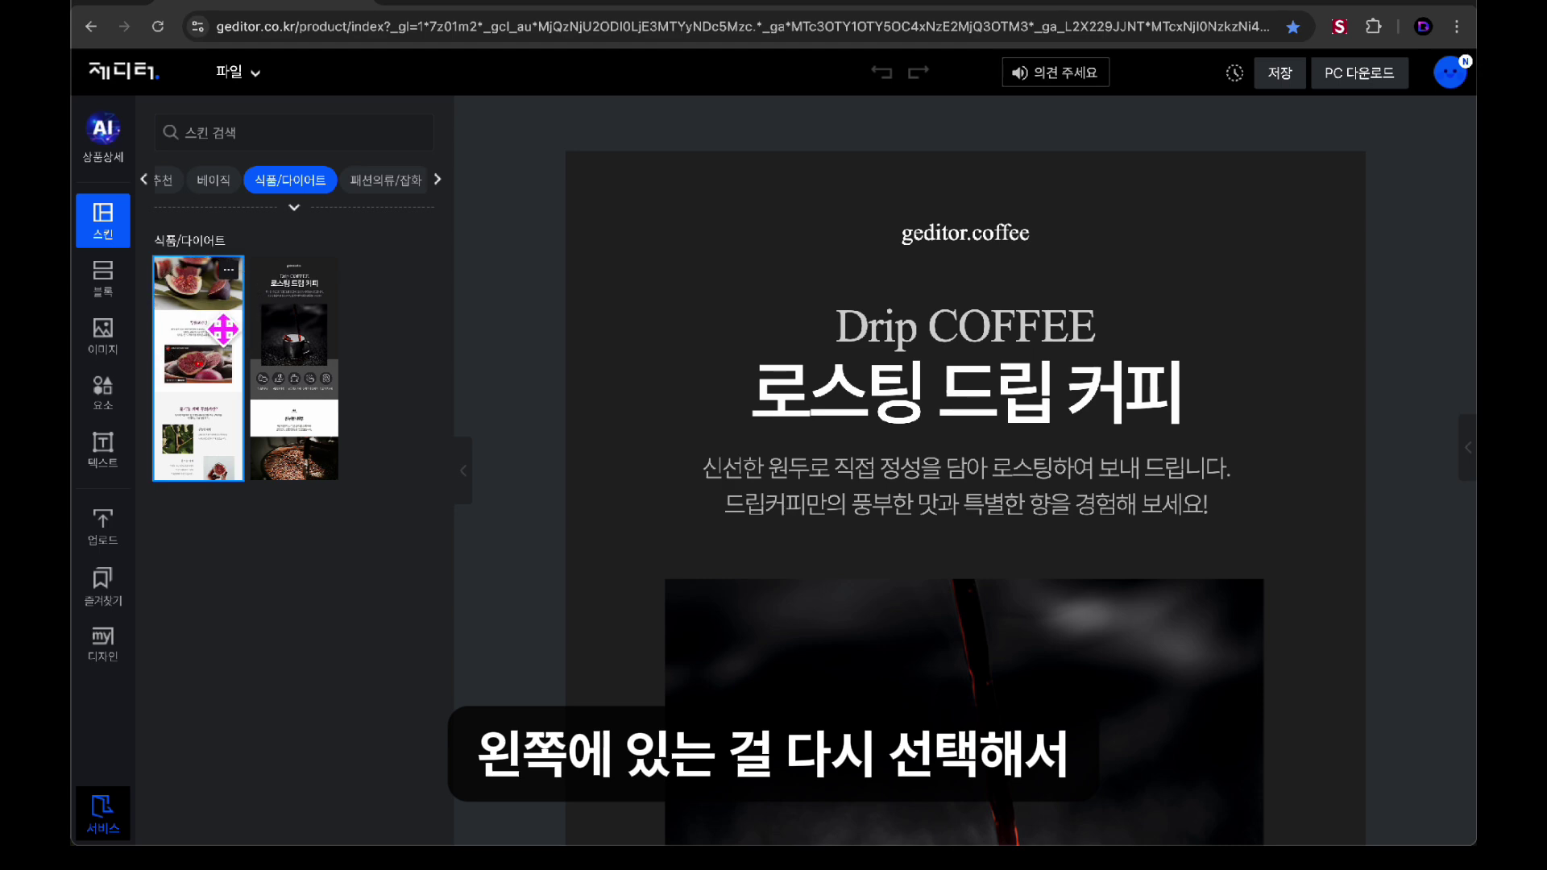
# Replace the coffee page with the fig skin from the 식품/다이어트 category
pyautogui.click(224, 329)
pyautogui.click(955, 144)
# Examine the fig page's title, video and image sections and its overall structure down to Check Point
pyautogui.scroll(-1, 1092, 394)
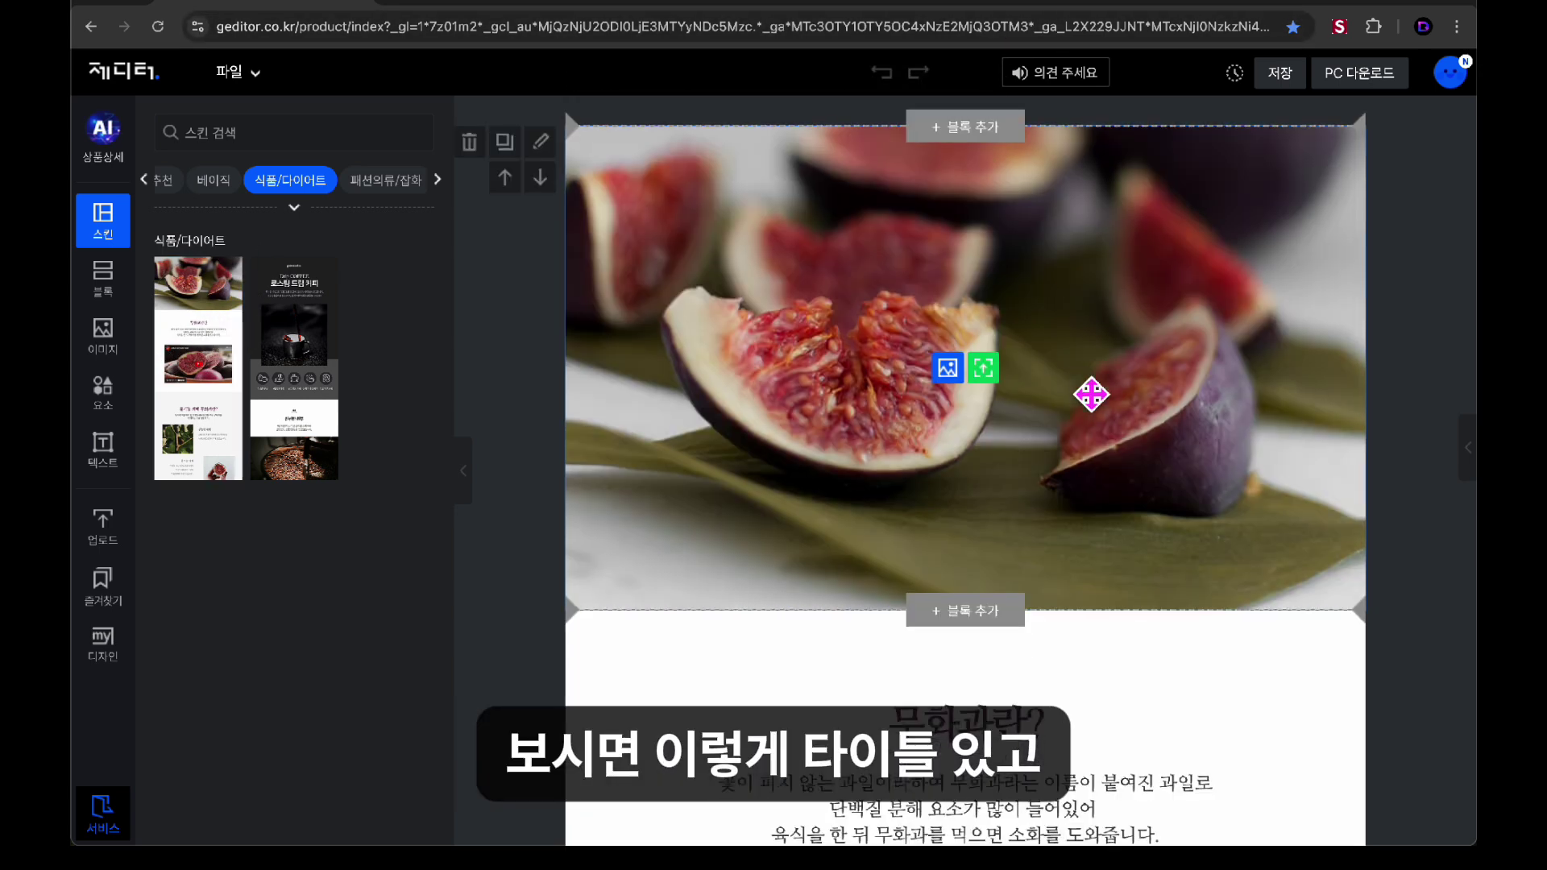
pyautogui.scroll(-5, 1092, 395)
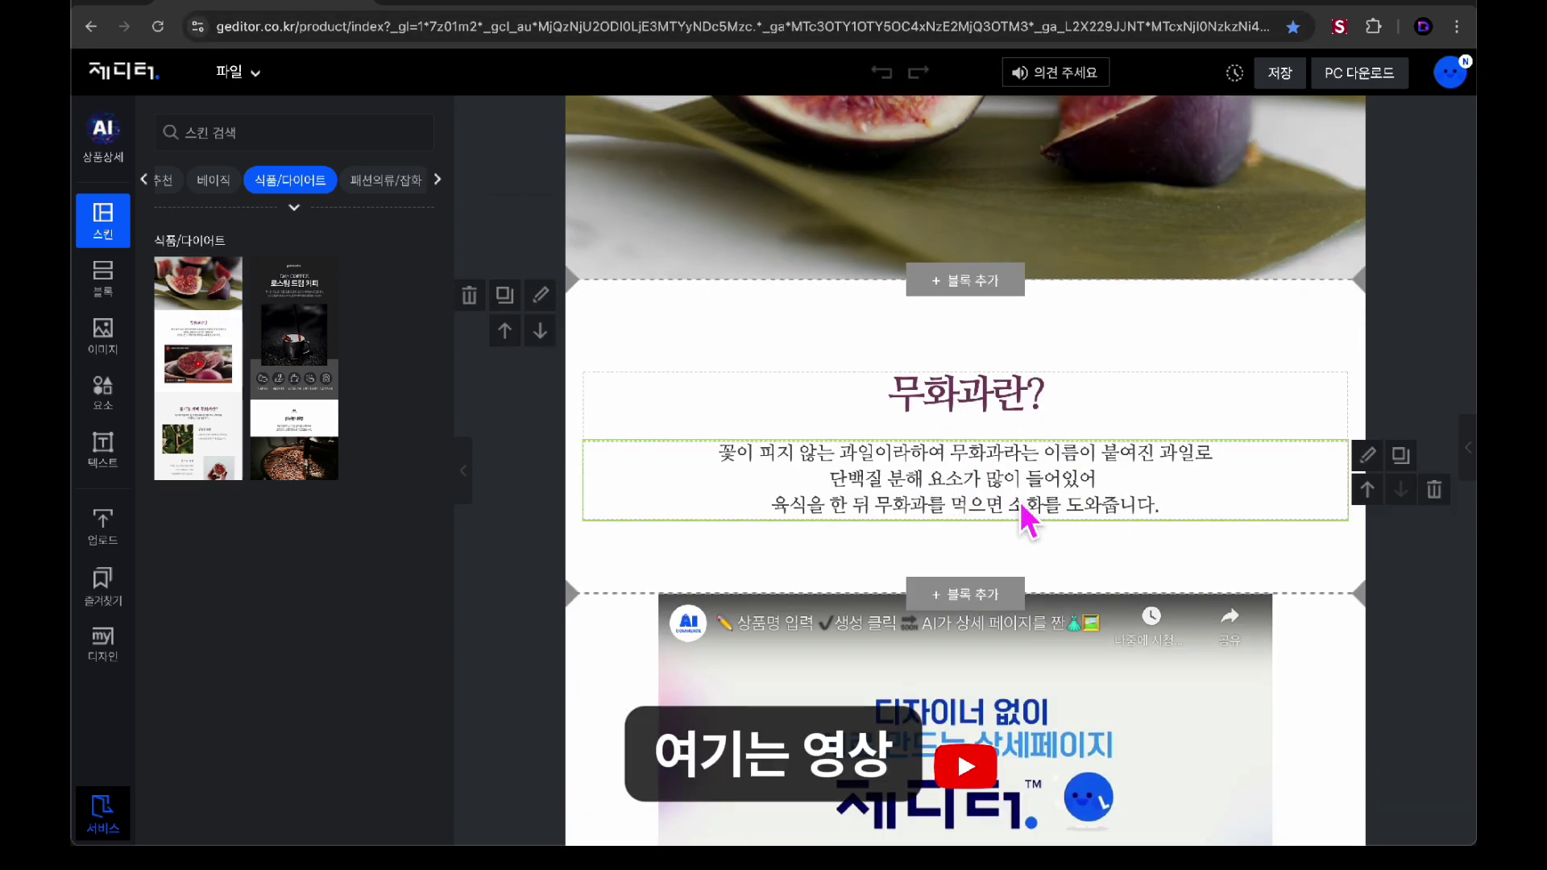
pyautogui.scroll(-5, 1015, 463)
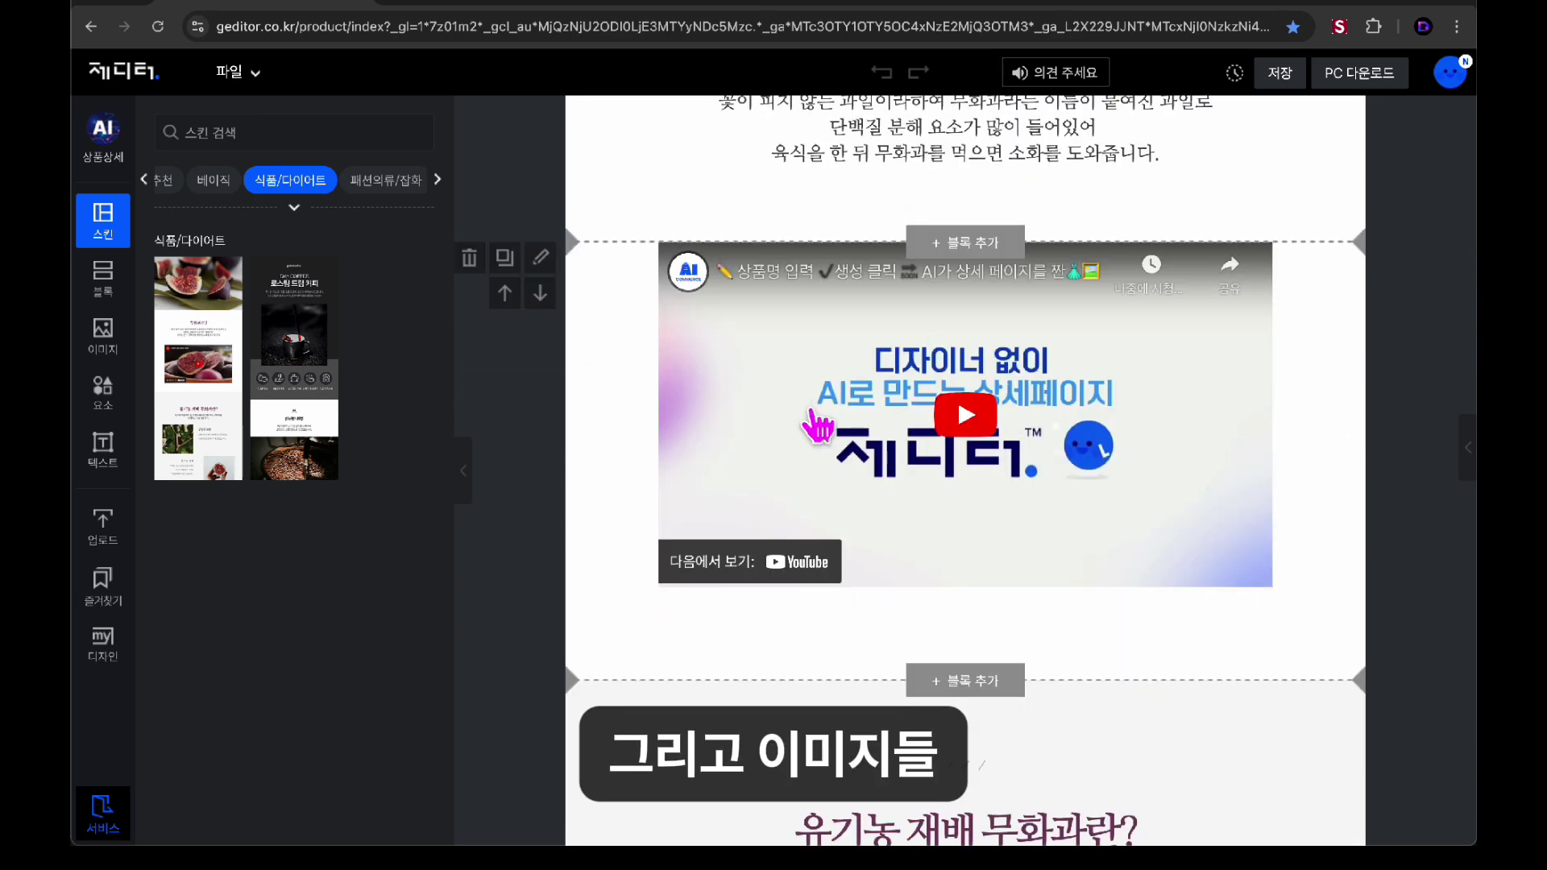
pyautogui.scroll(-12, 1123, 432)
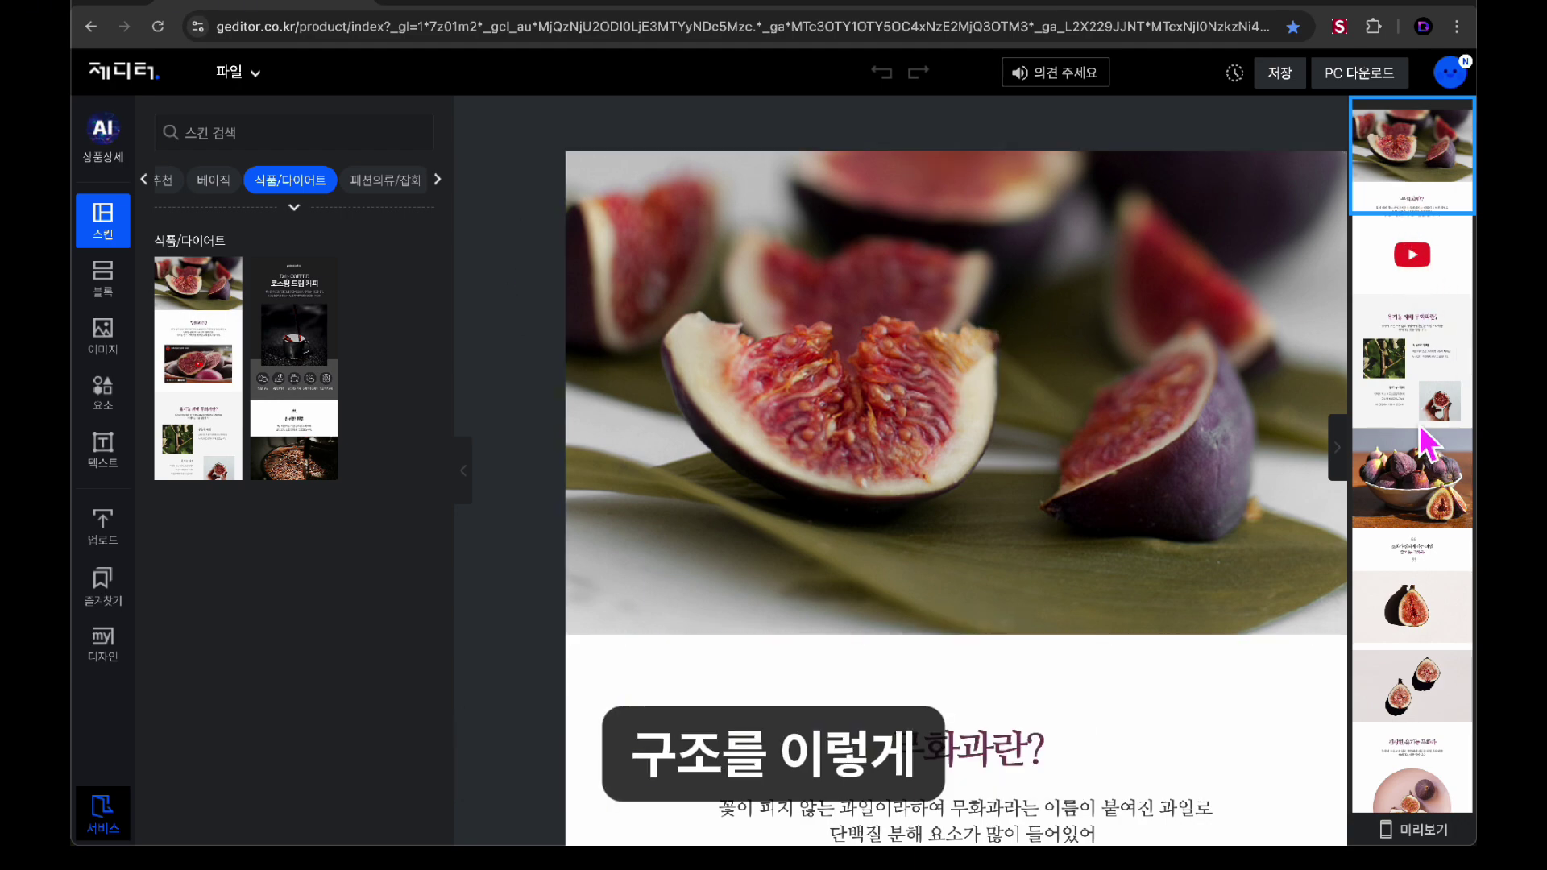
pyautogui.scroll(-15, 1423, 440)
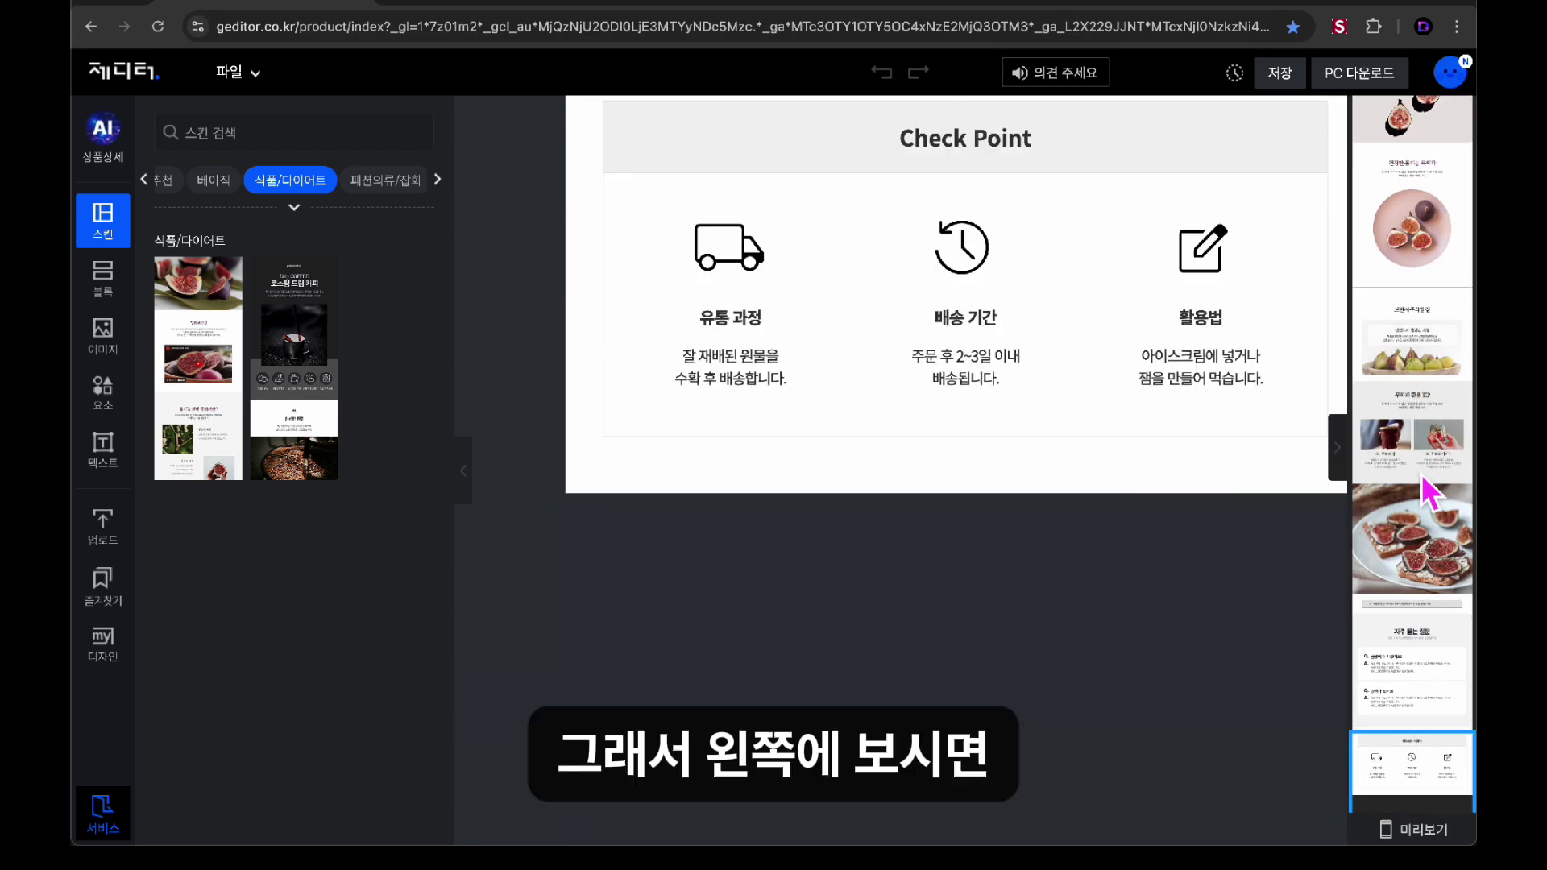
pyautogui.scroll(15, 1423, 482)
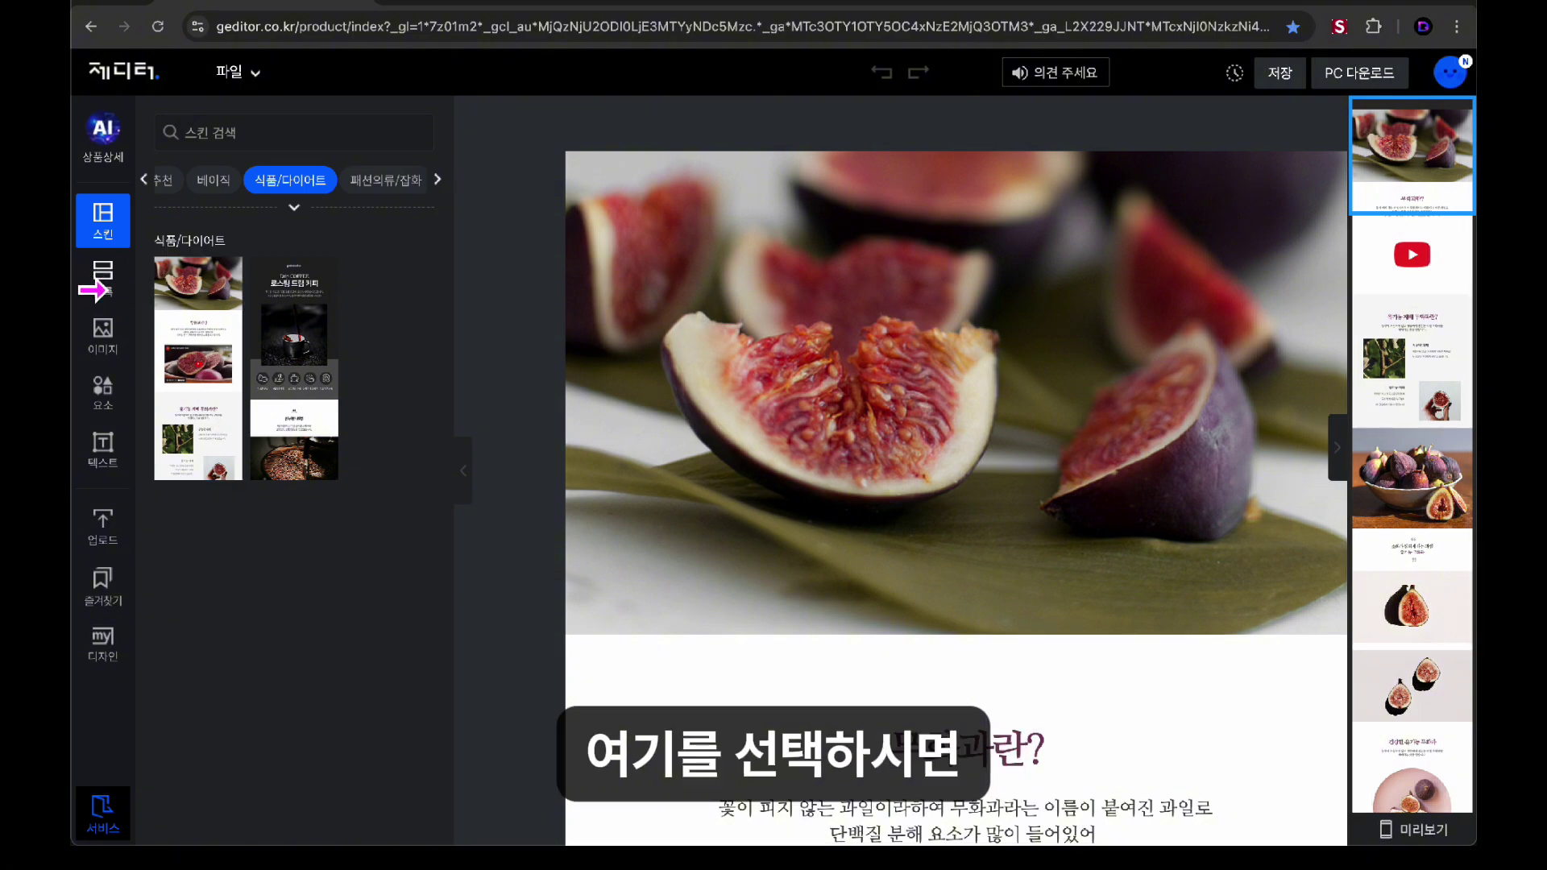
# Browse the block designs to the 이벤트 group and insert an empty block above the fig title image
pyautogui.click(100, 285)
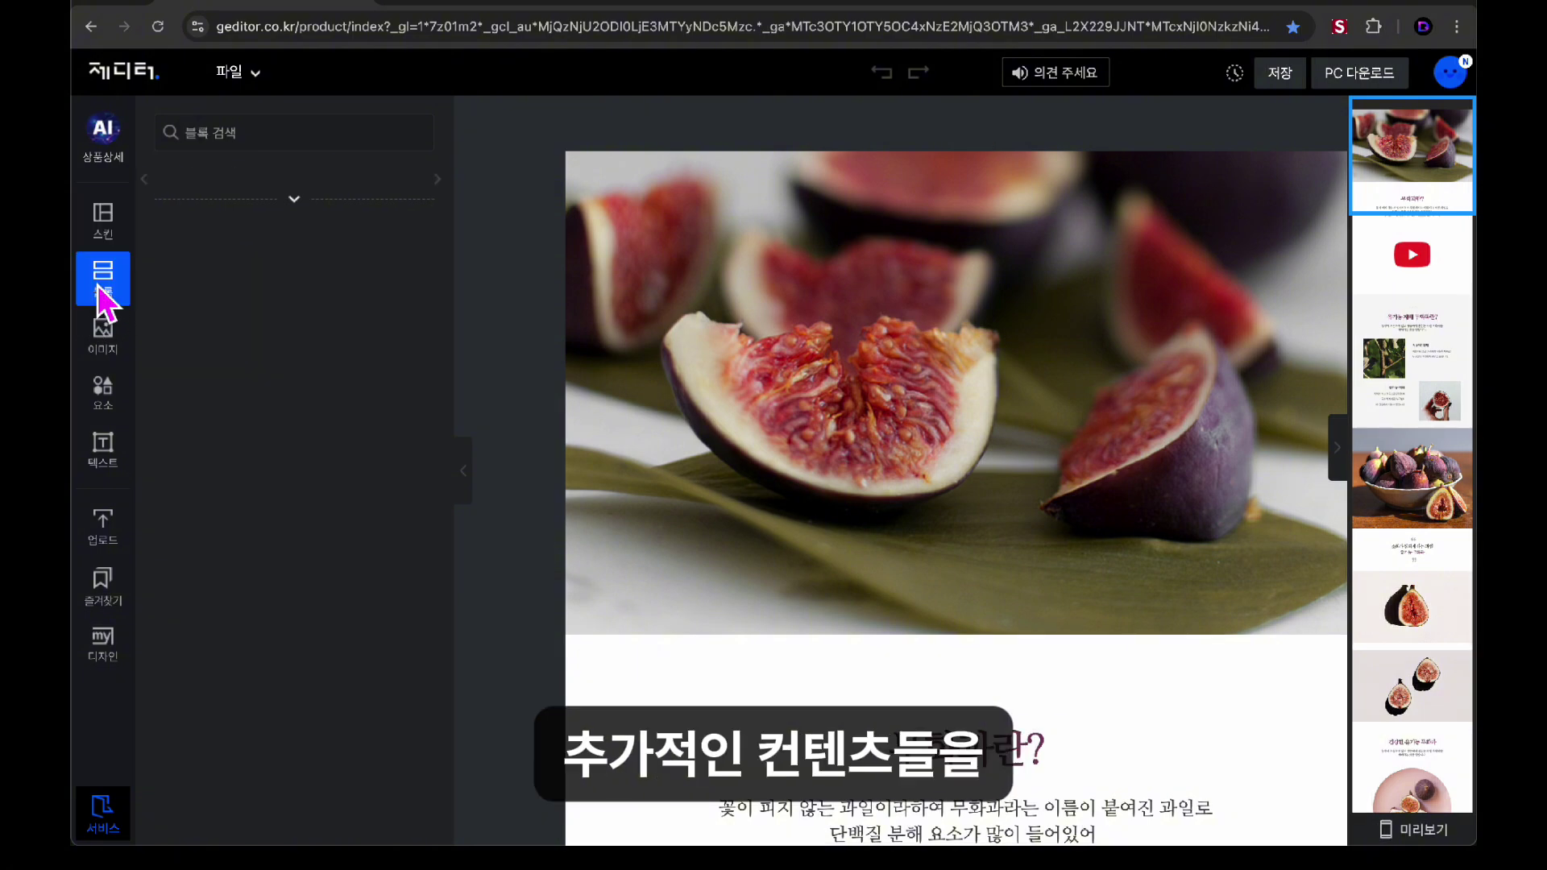
pyautogui.scroll(-8, 348, 440)
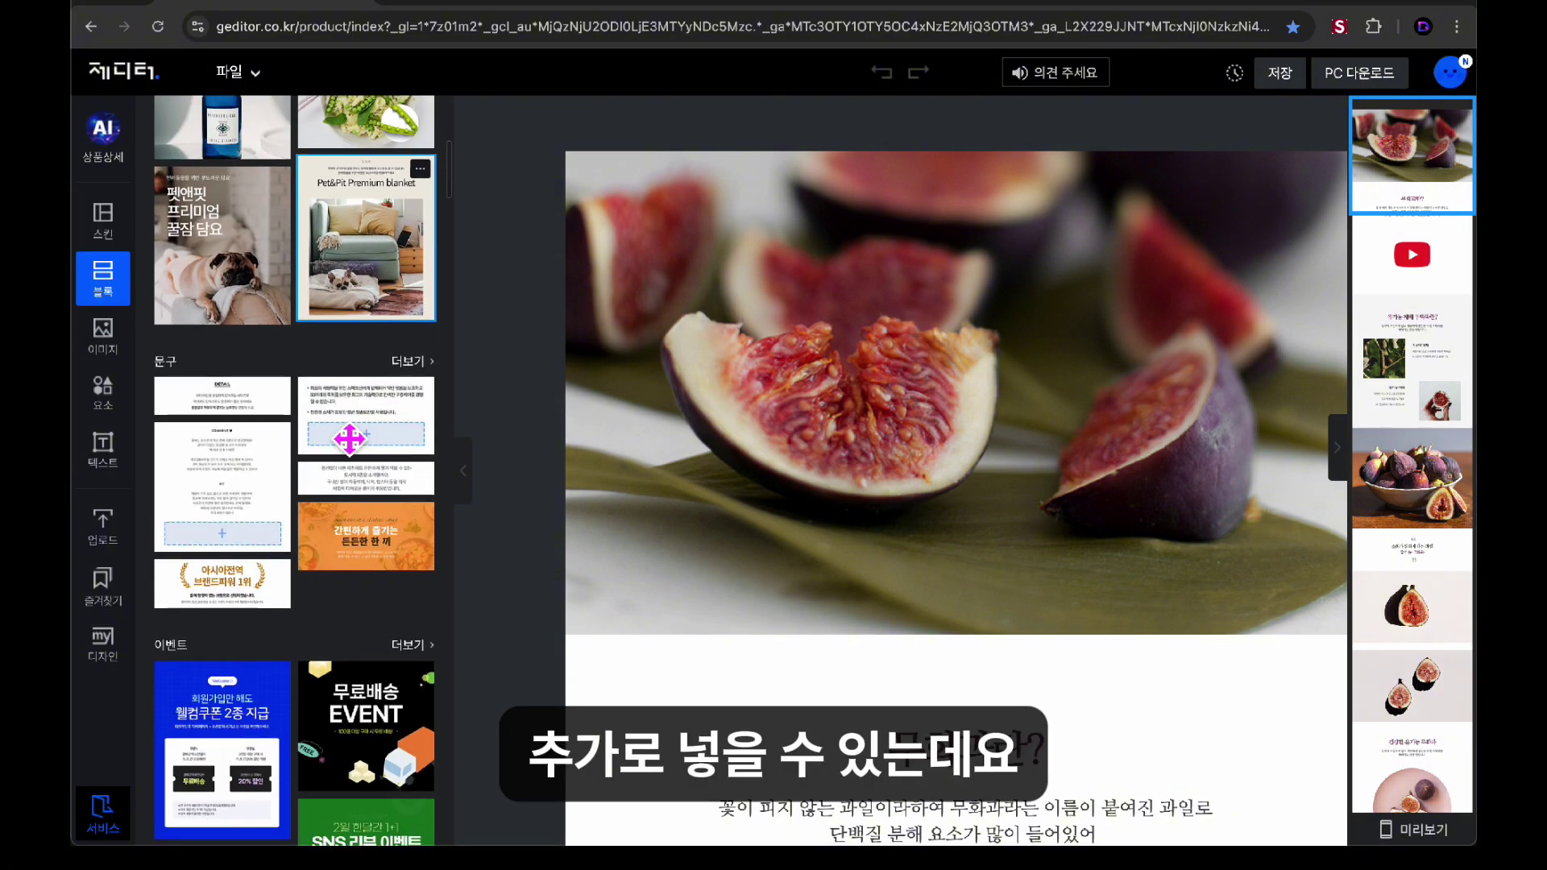
pyautogui.scroll(-3, 349, 439)
pyautogui.moveTo(933, 394)
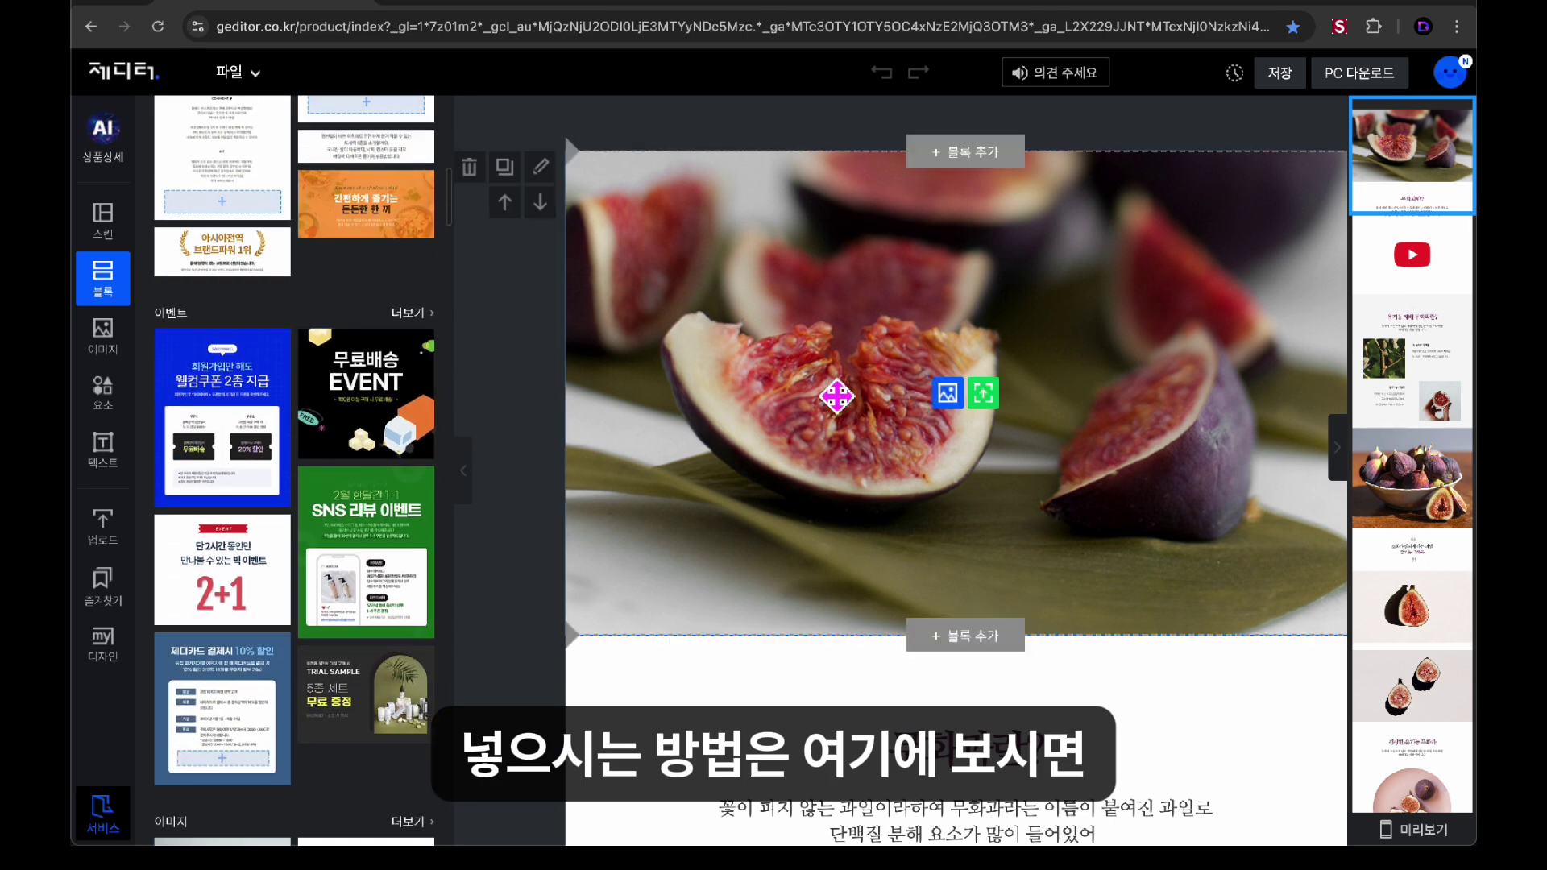
pyautogui.click(985, 153)
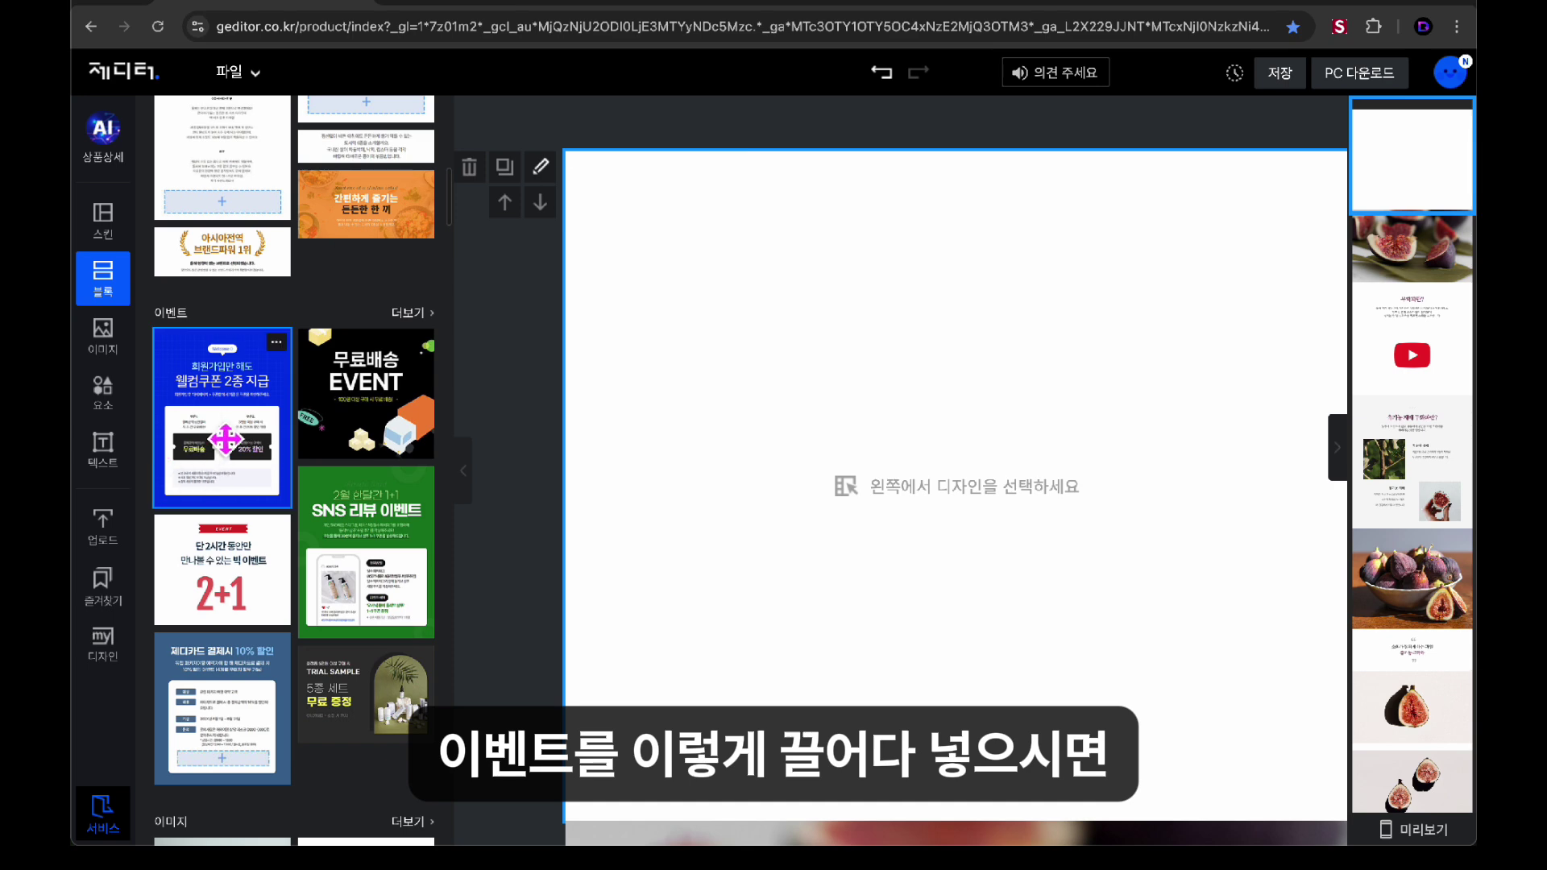
# Fill the empty block above the fig image with the blue 웰컴쿠폰 2종 지급 event design and check the resulting arrangement
pyautogui.moveTo(225, 439); pyautogui.dragTo(848, 415)
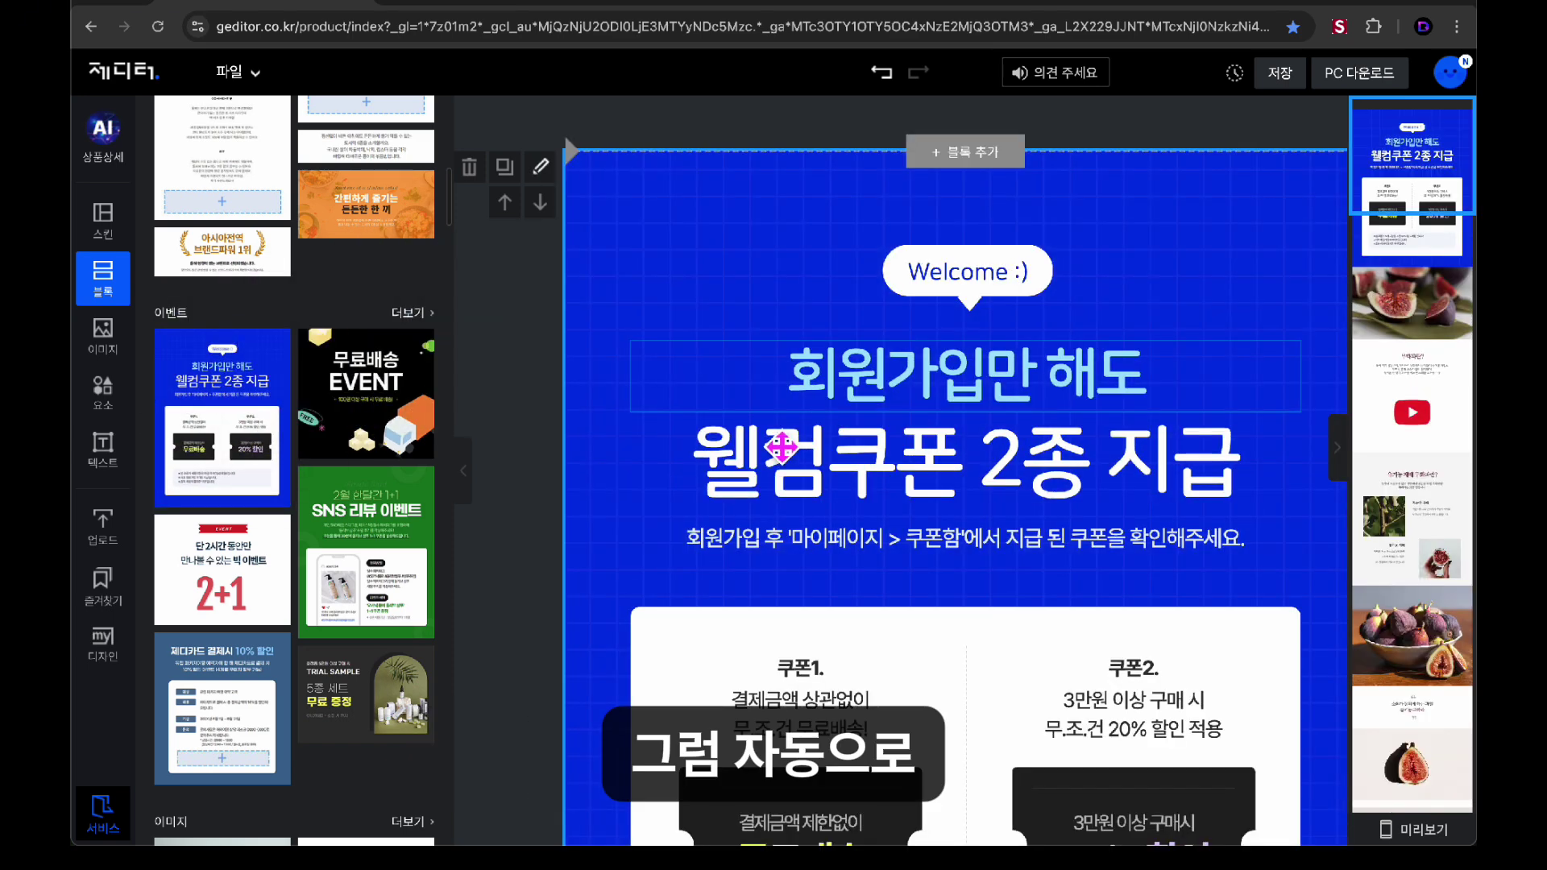
pyautogui.scroll(-10, 1048, 331)
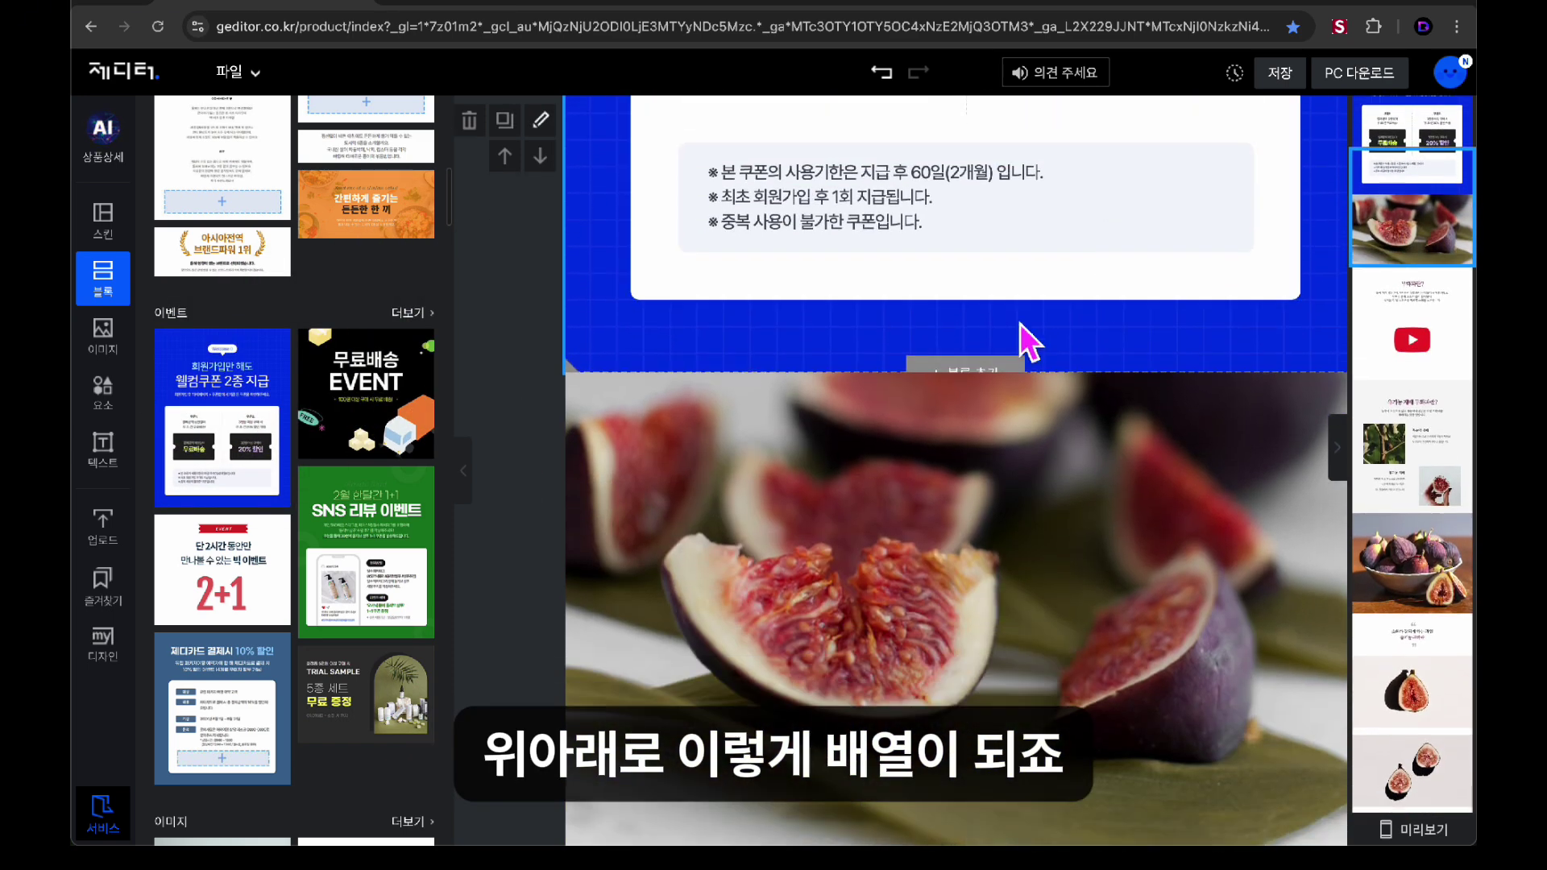
pyautogui.scroll(10, 759, 392)
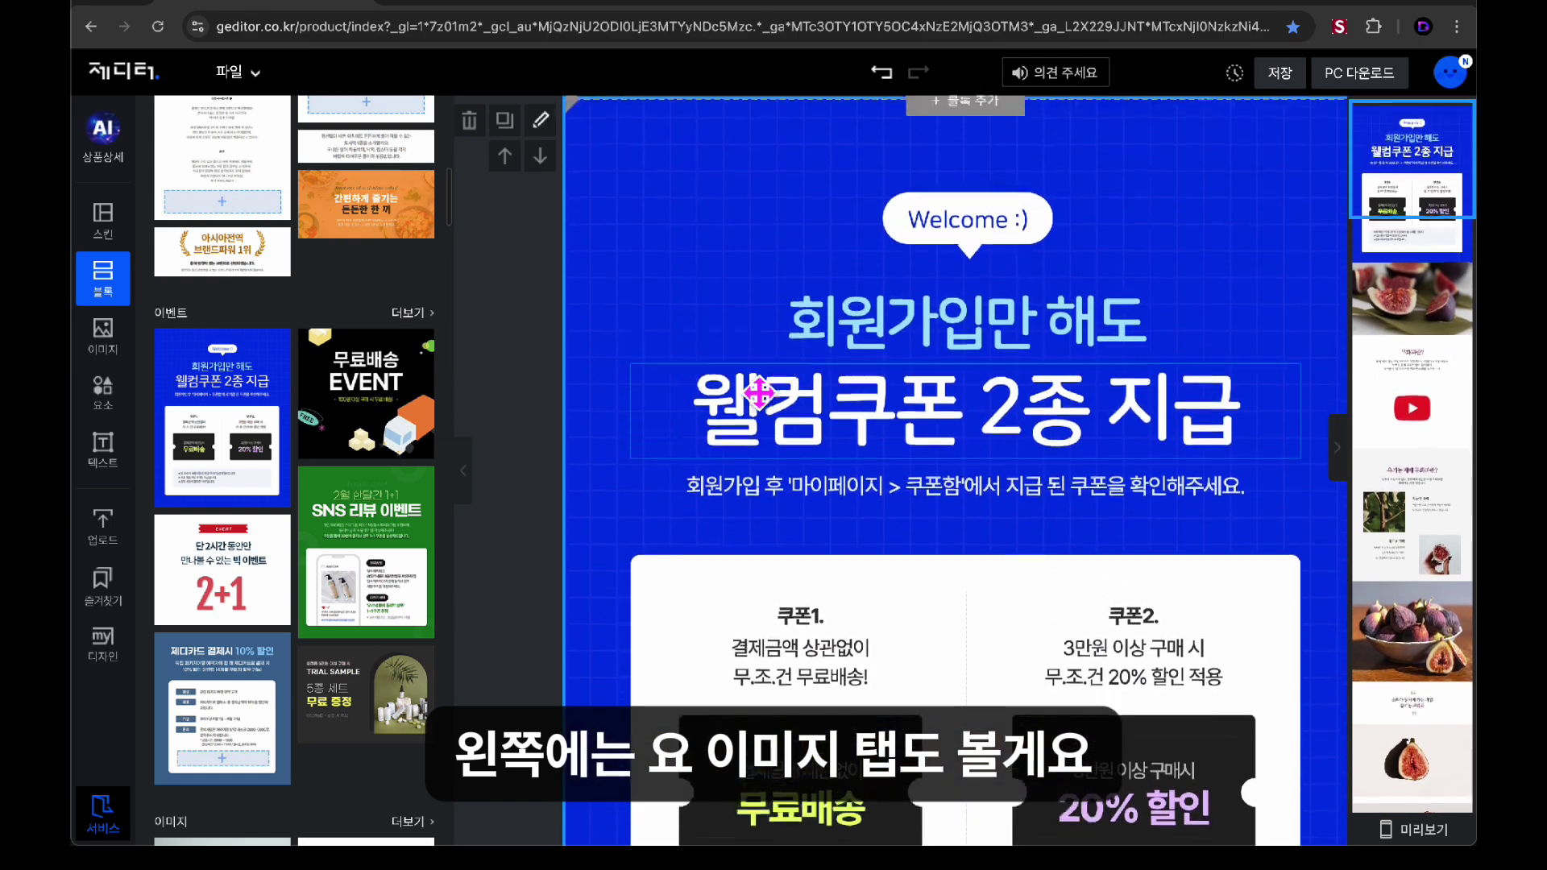
# Add a block between the coupon event and the fig image, and place the first 가족 stock photo in it
pyautogui.click(100, 344)
pyautogui.click(419, 246)
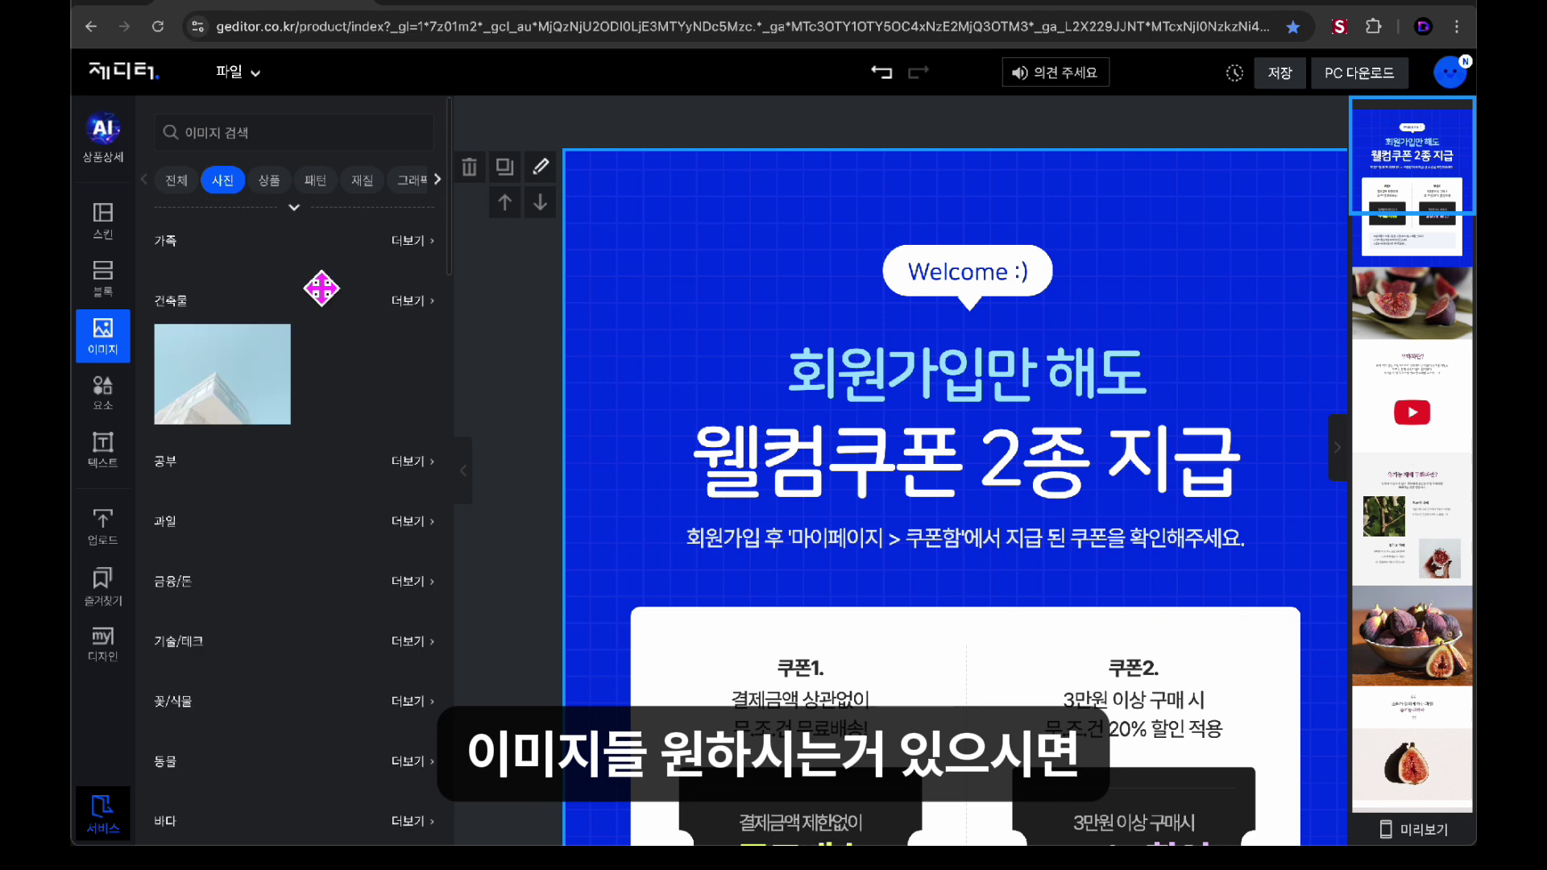
pyautogui.scroll(-6, 364, 524)
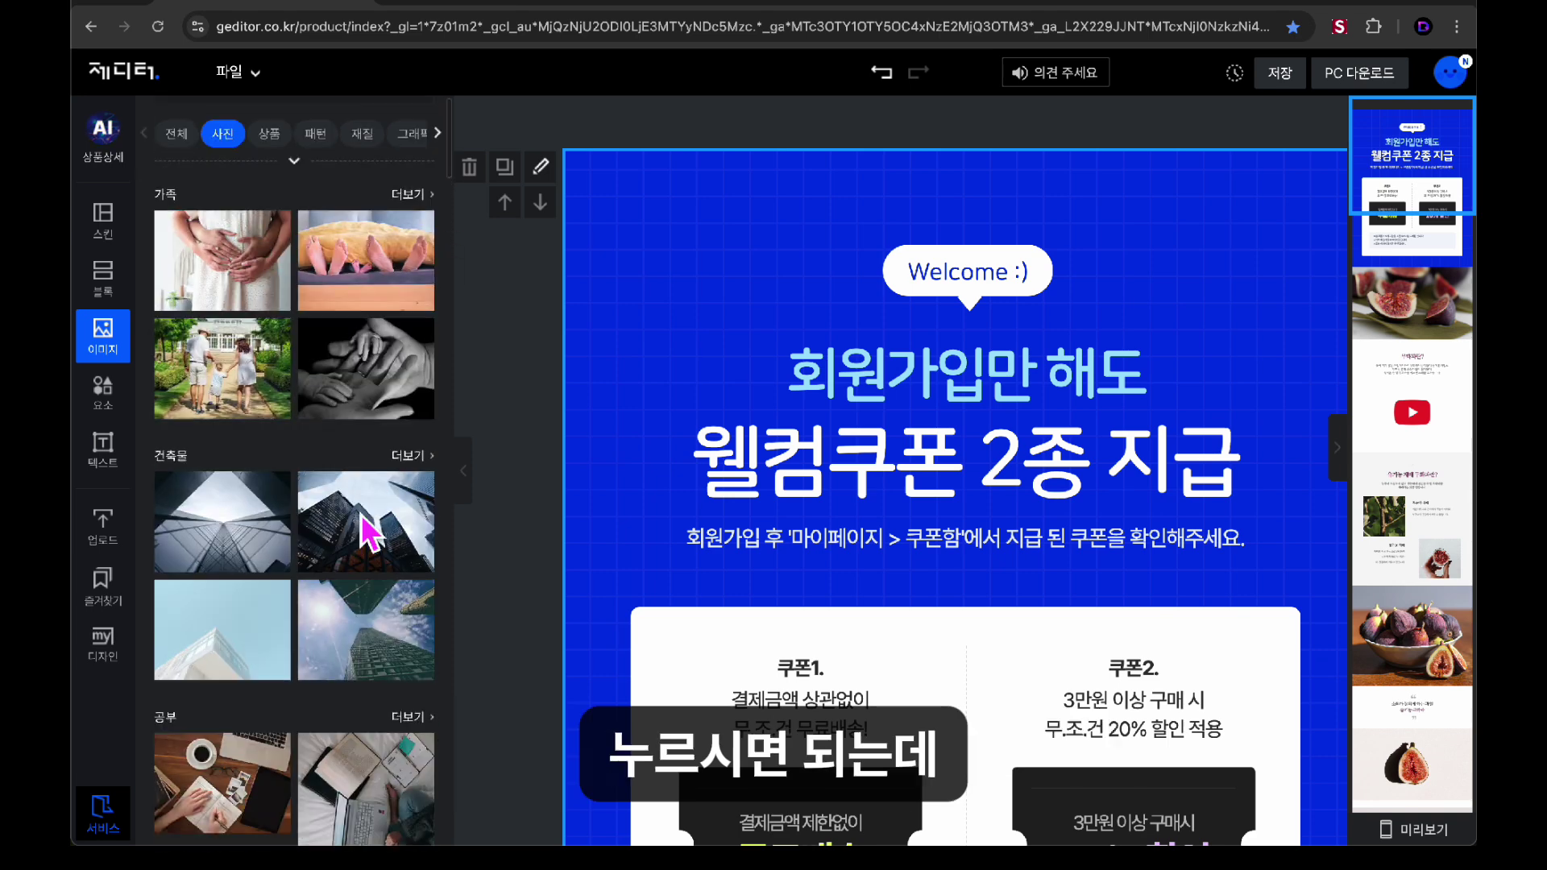
pyautogui.scroll(6, 306, 492)
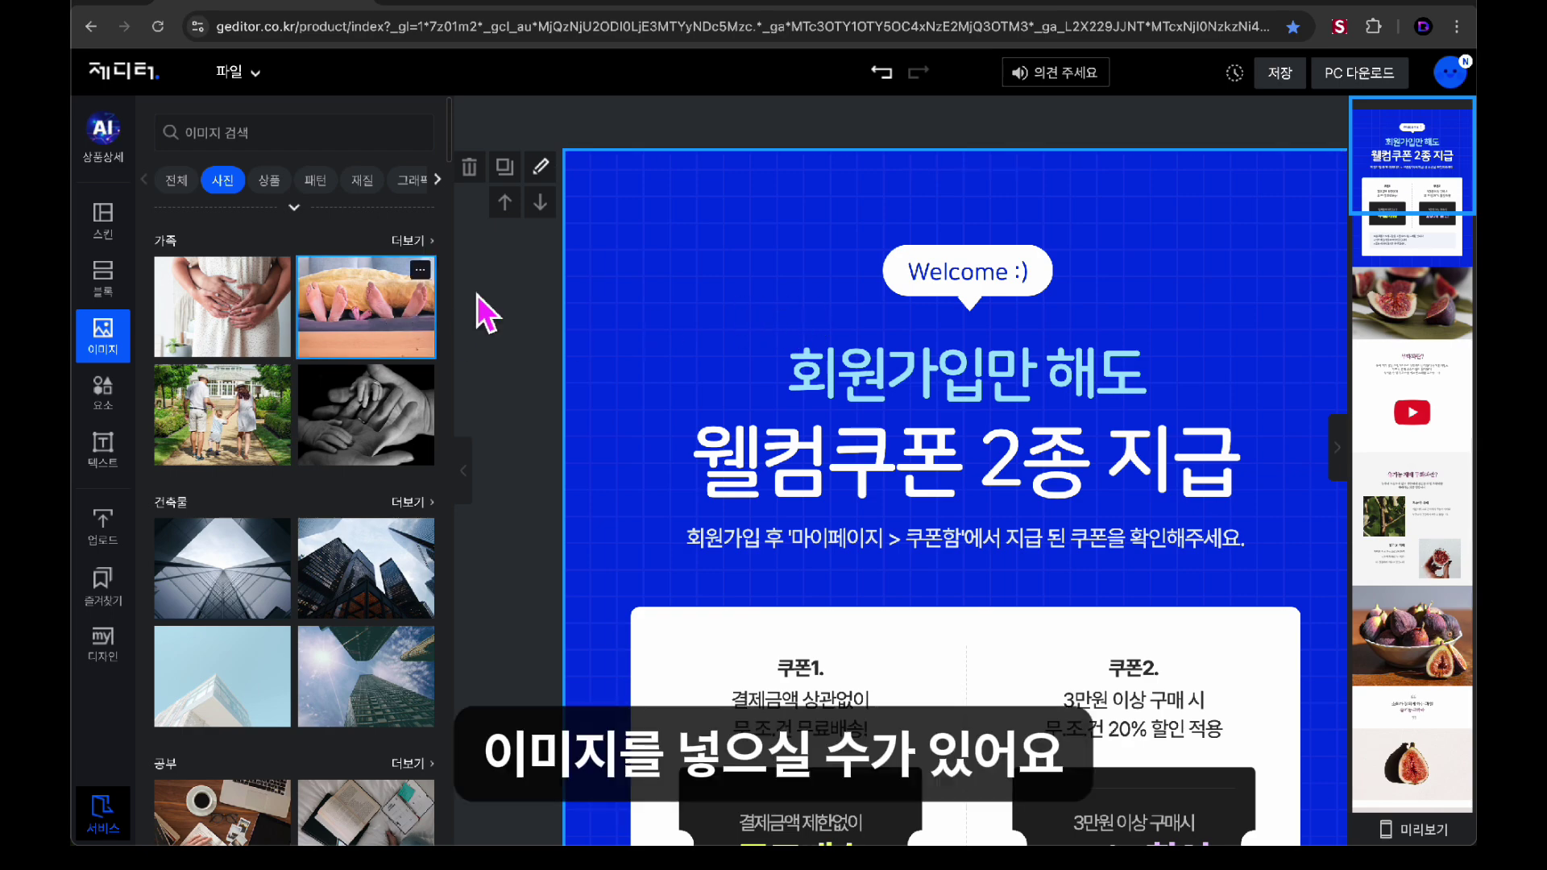
pyautogui.click(805, 271)
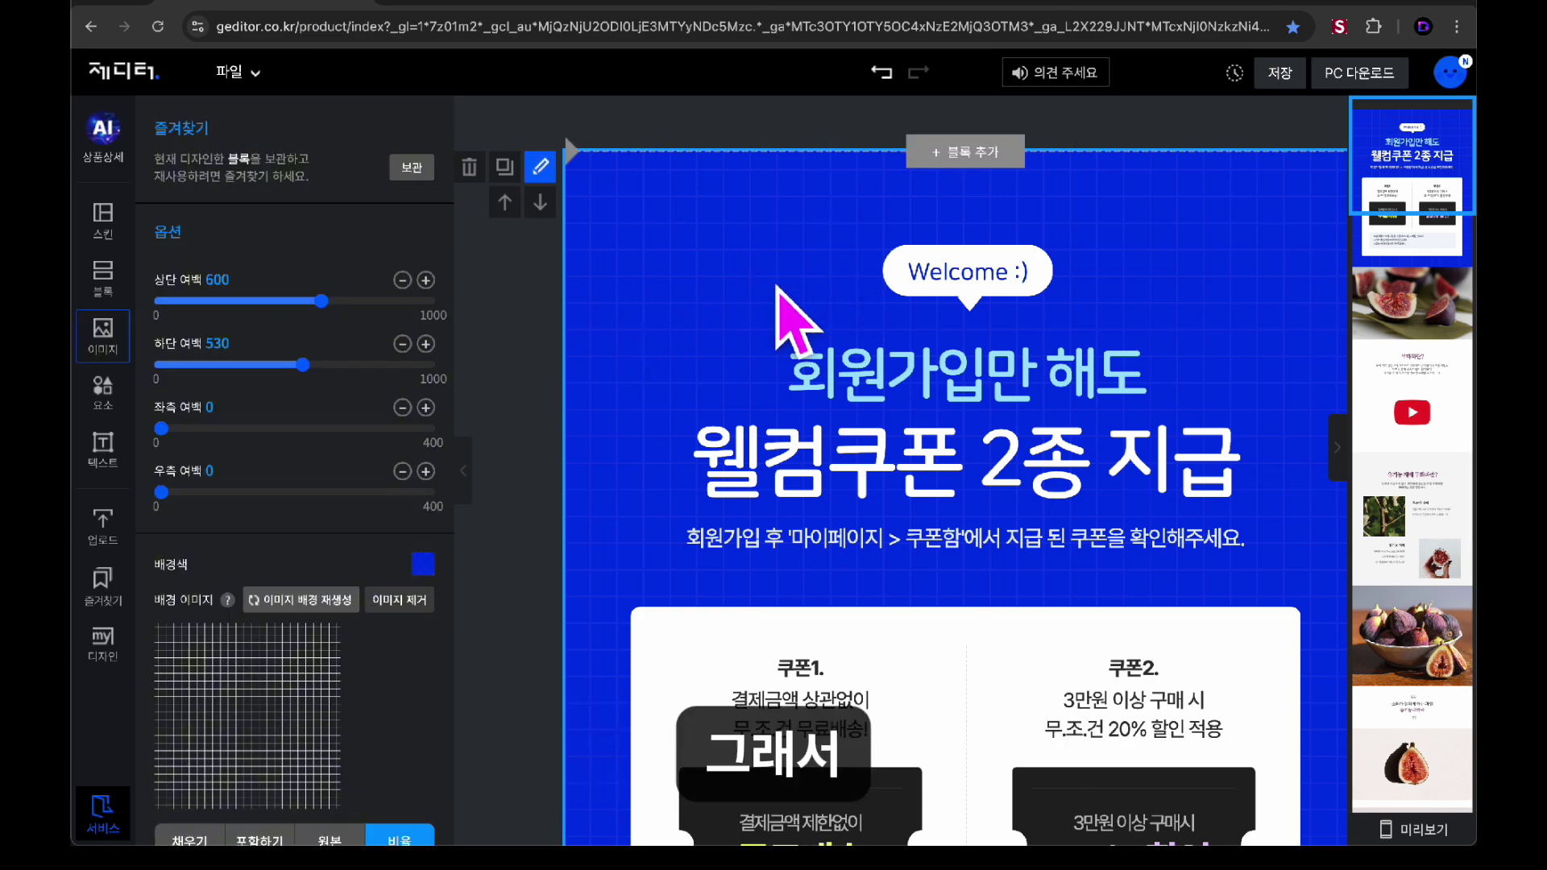
pyautogui.scroll(-8, 923, 451)
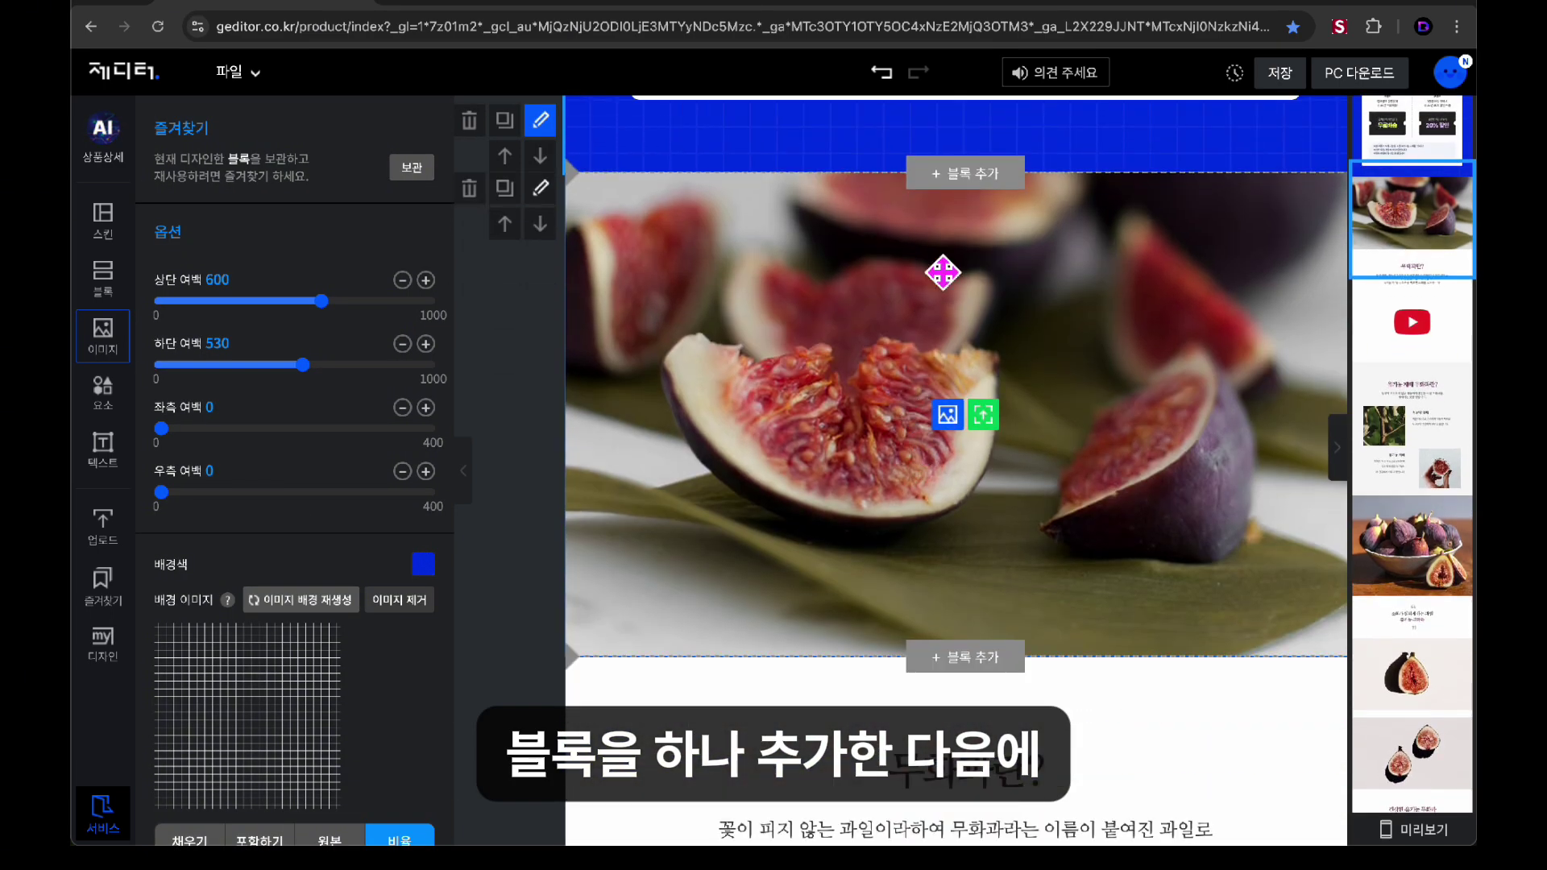
pyautogui.click(954, 185)
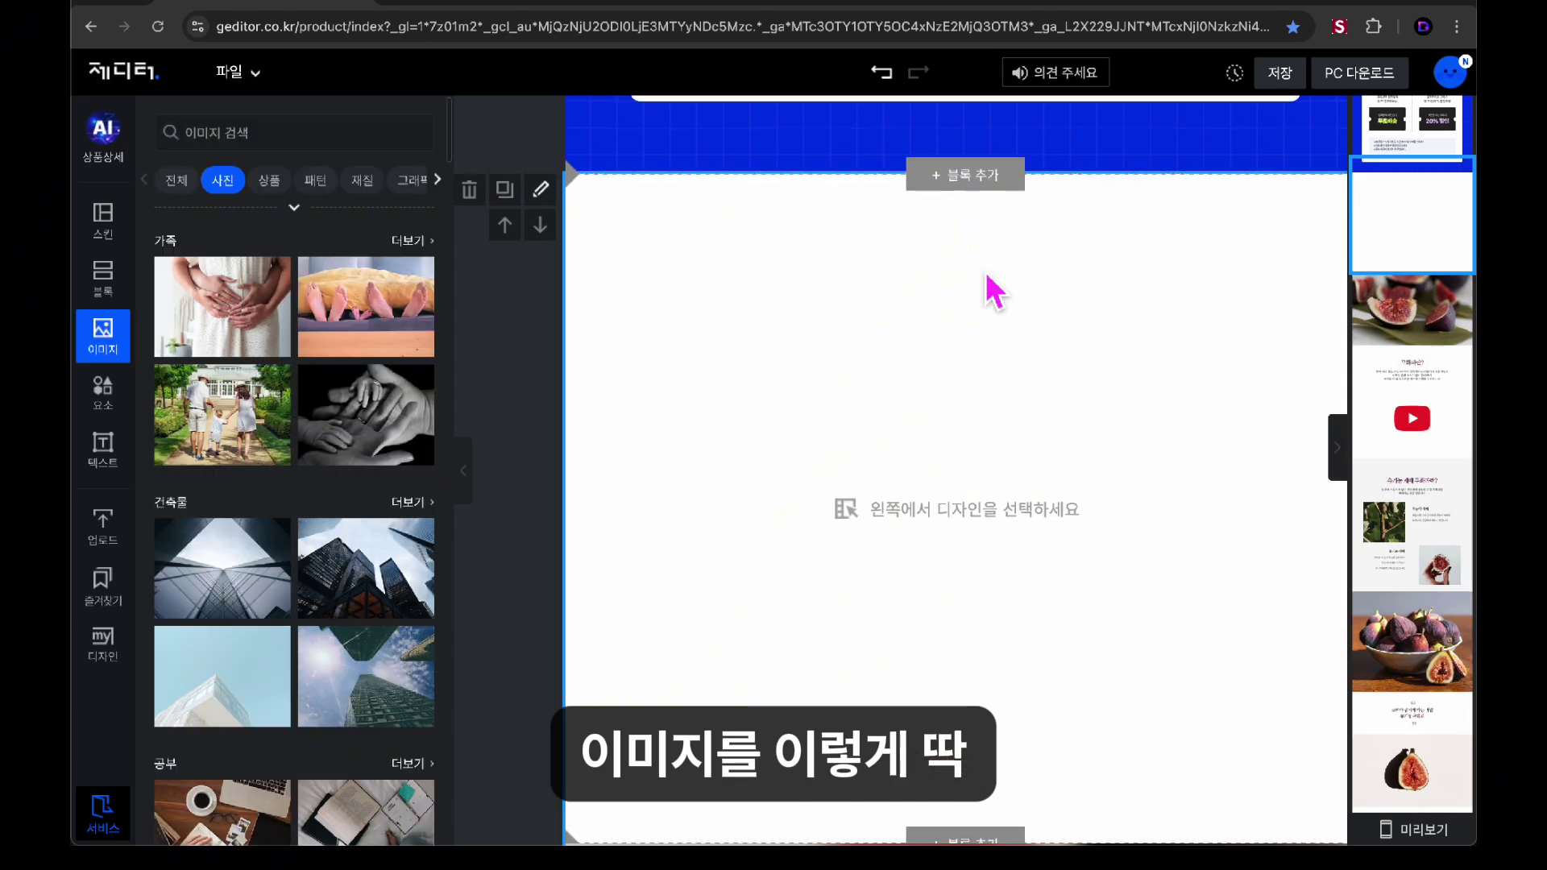
pyautogui.click(224, 320)
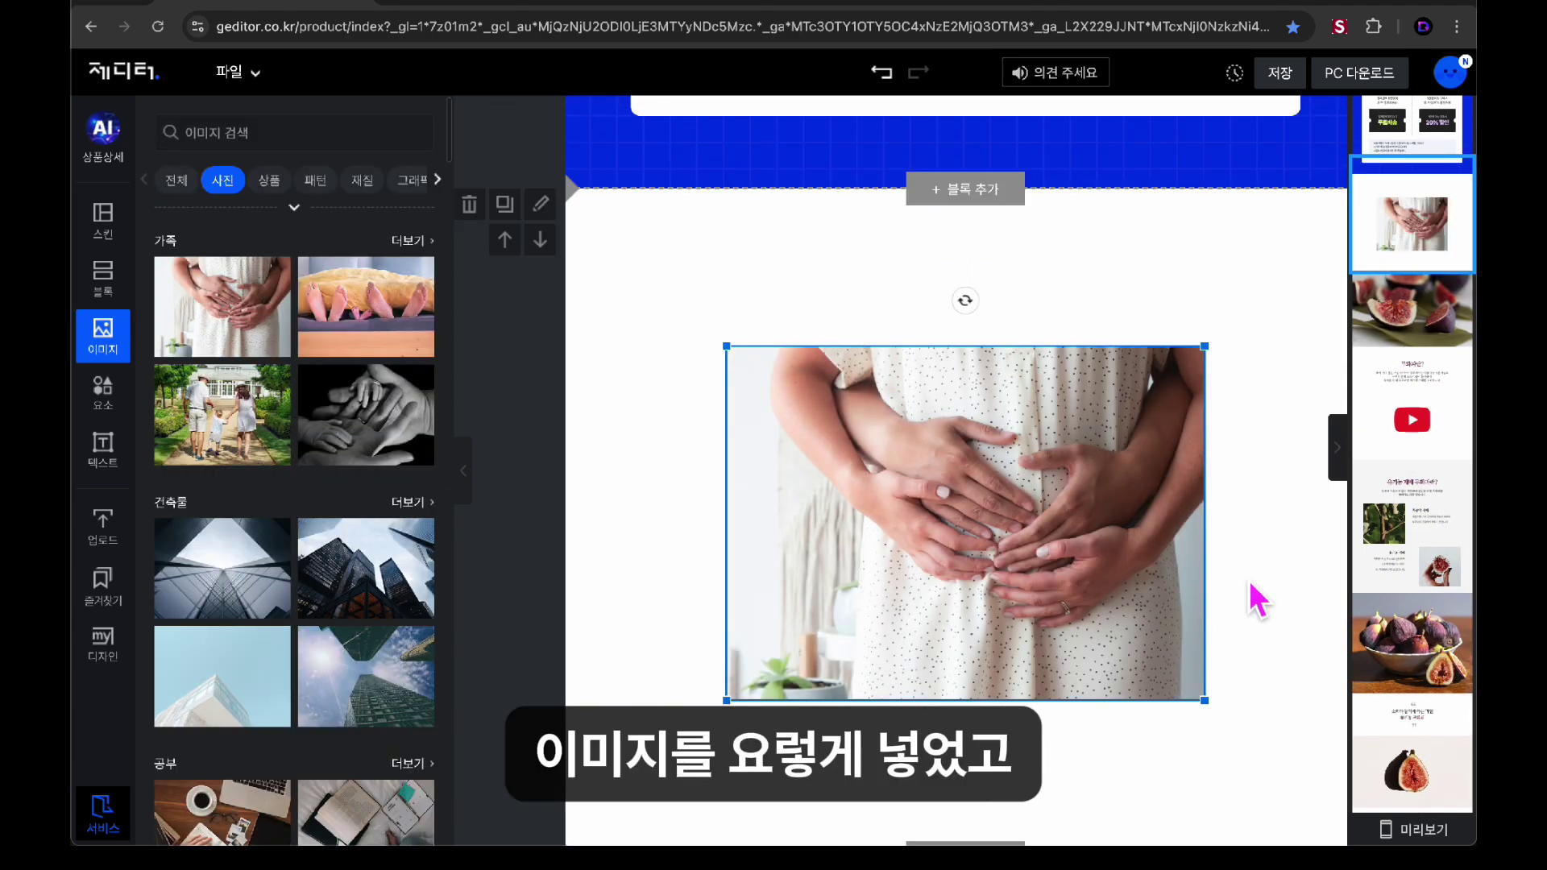
pyautogui.moveTo(1066, 480); pyautogui.dragTo(1080, 507)
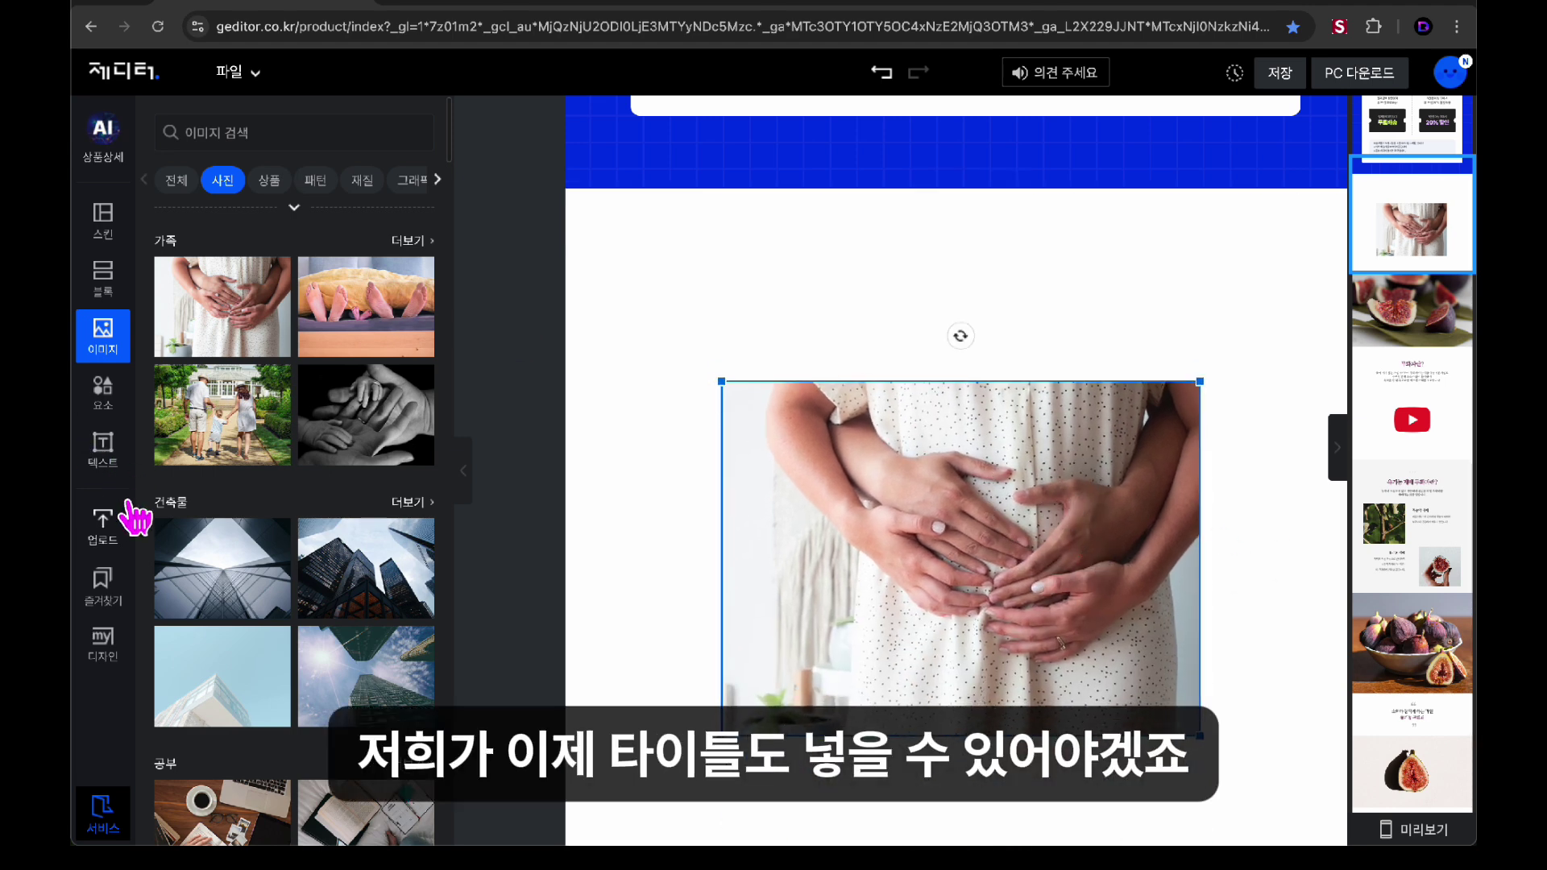
# Add a large heading text (큰 제목 텍스트) to the photo block and place it above the photo
pyautogui.click(111, 465)
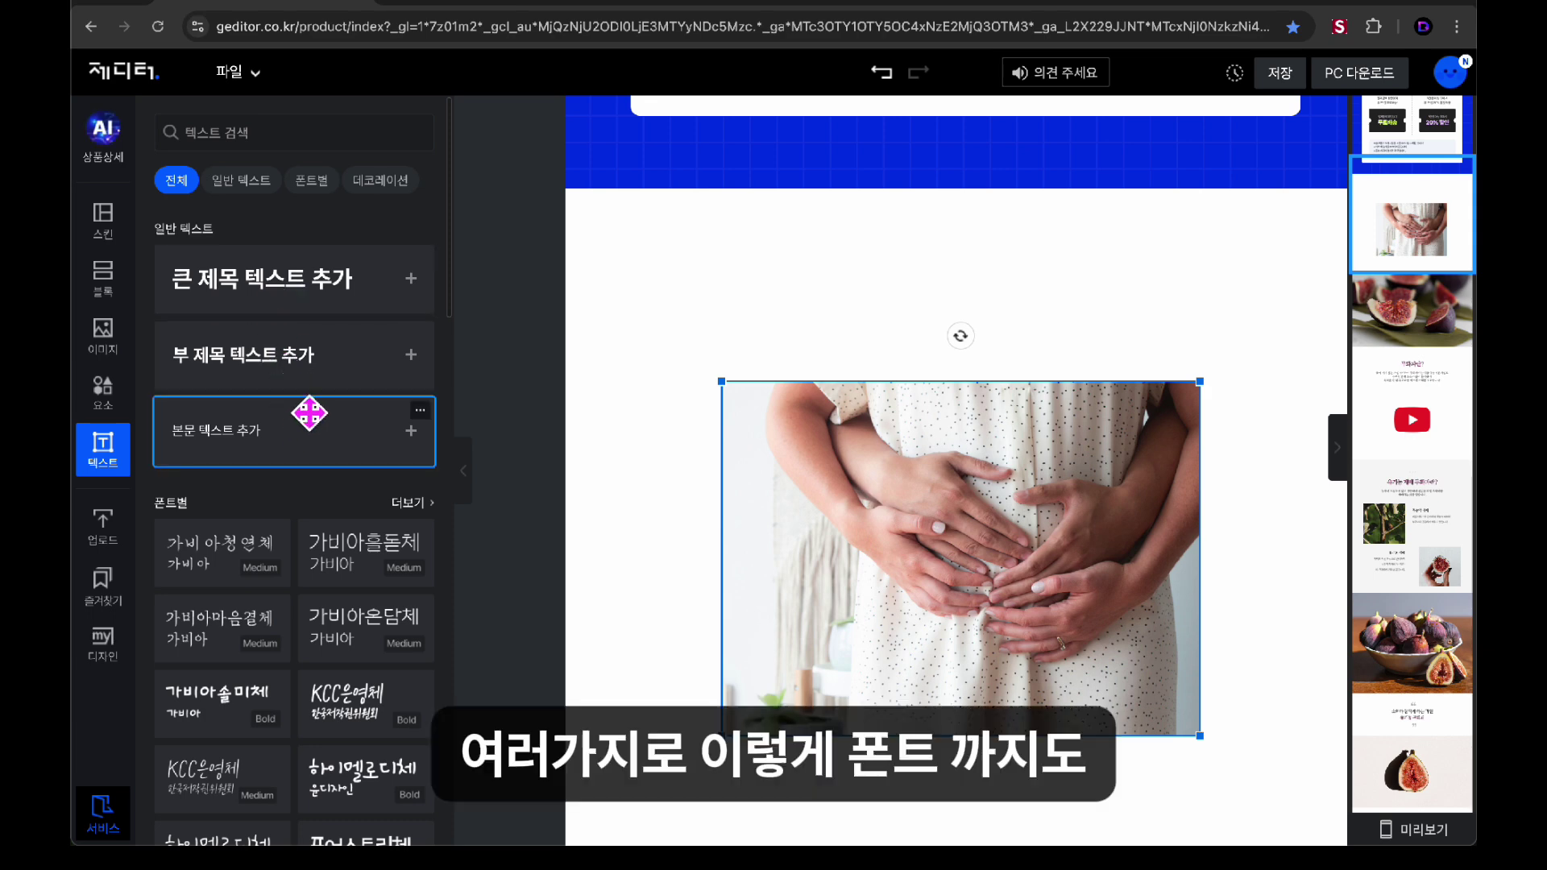
pyautogui.scroll(-3, 338, 452)
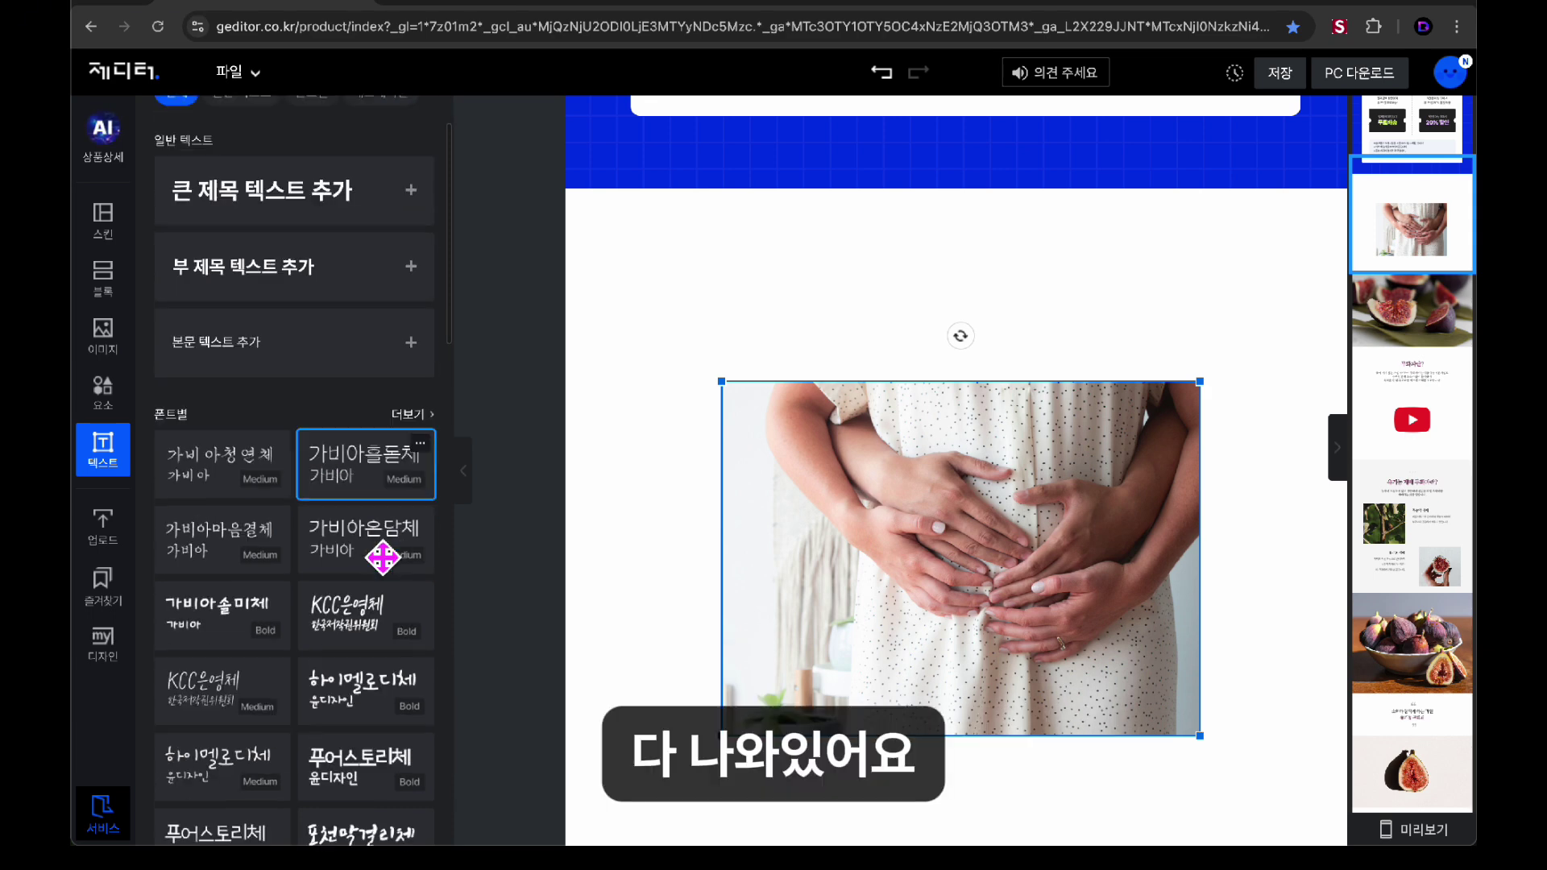
pyautogui.scroll(3, 351, 513)
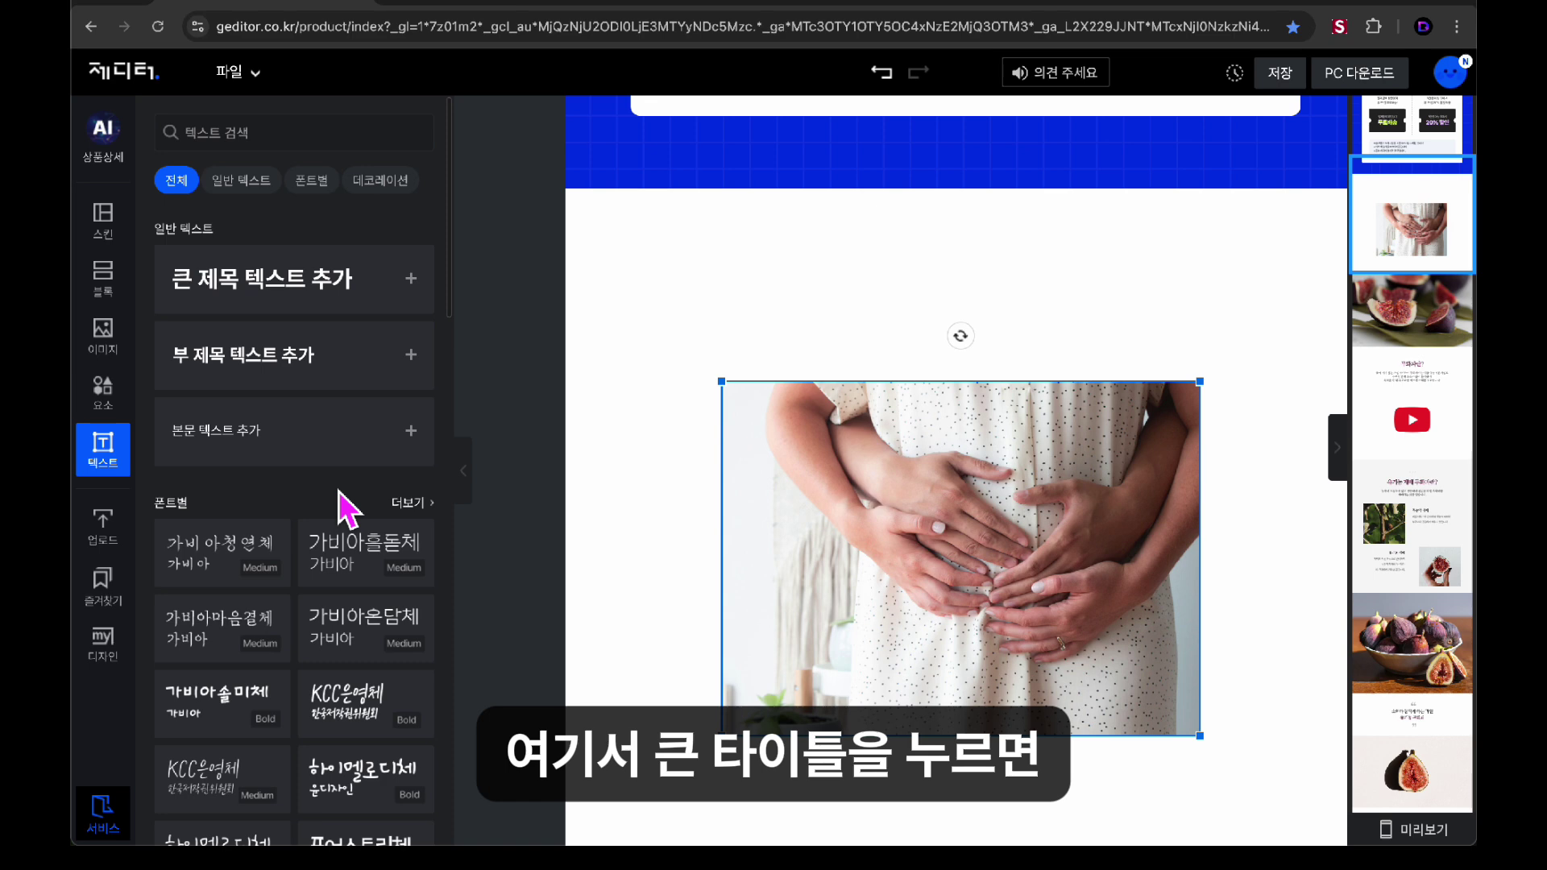
pyautogui.click(303, 303)
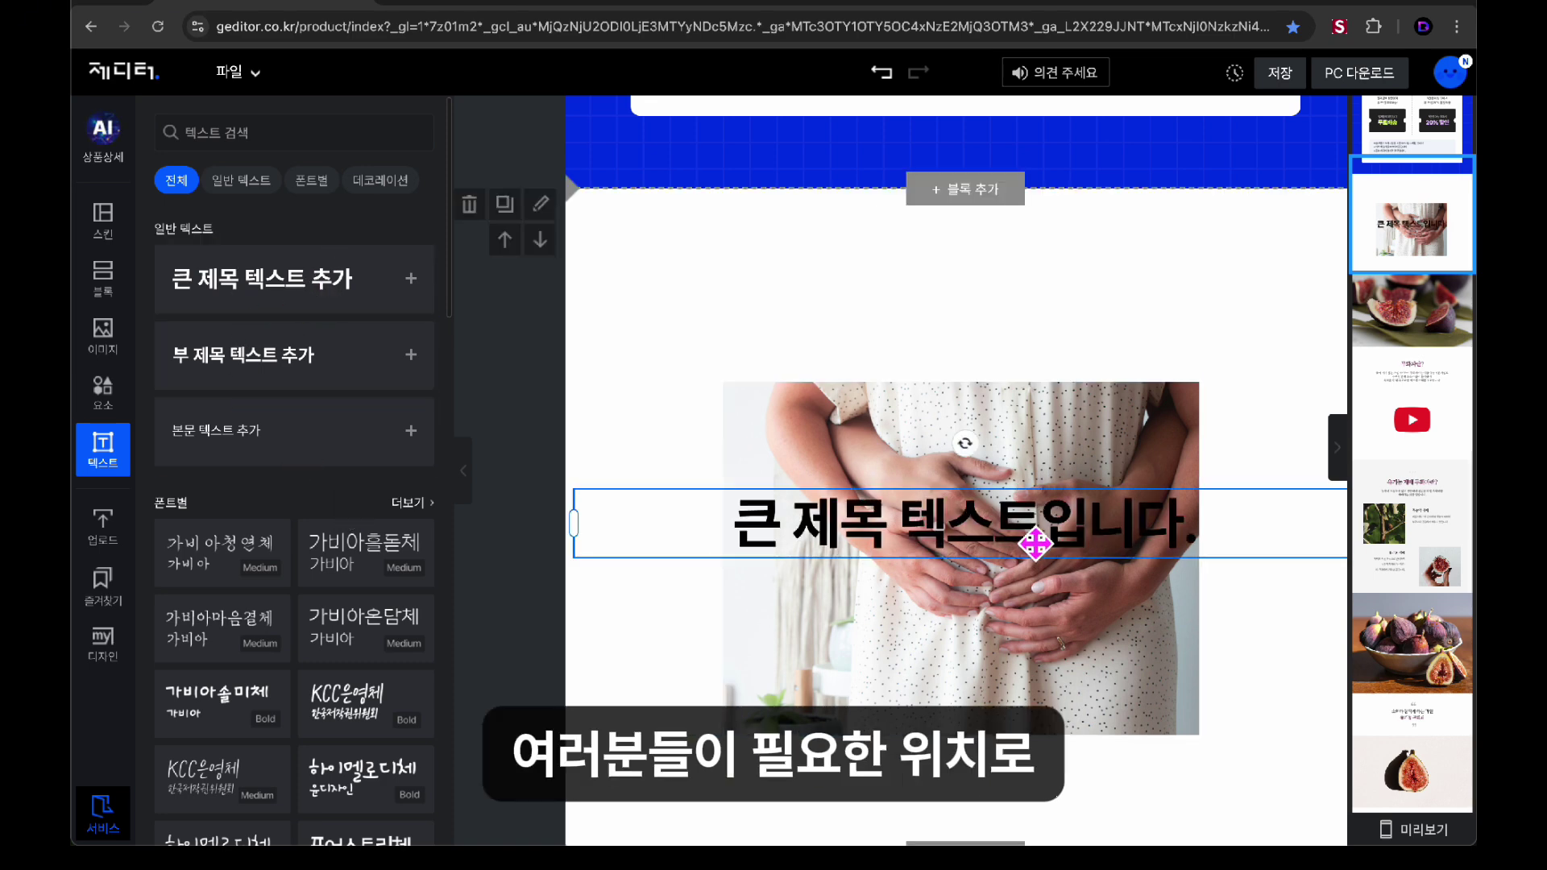
pyautogui.moveTo(1019, 535); pyautogui.dragTo(1032, 572)
pyautogui.click(1042, 355)
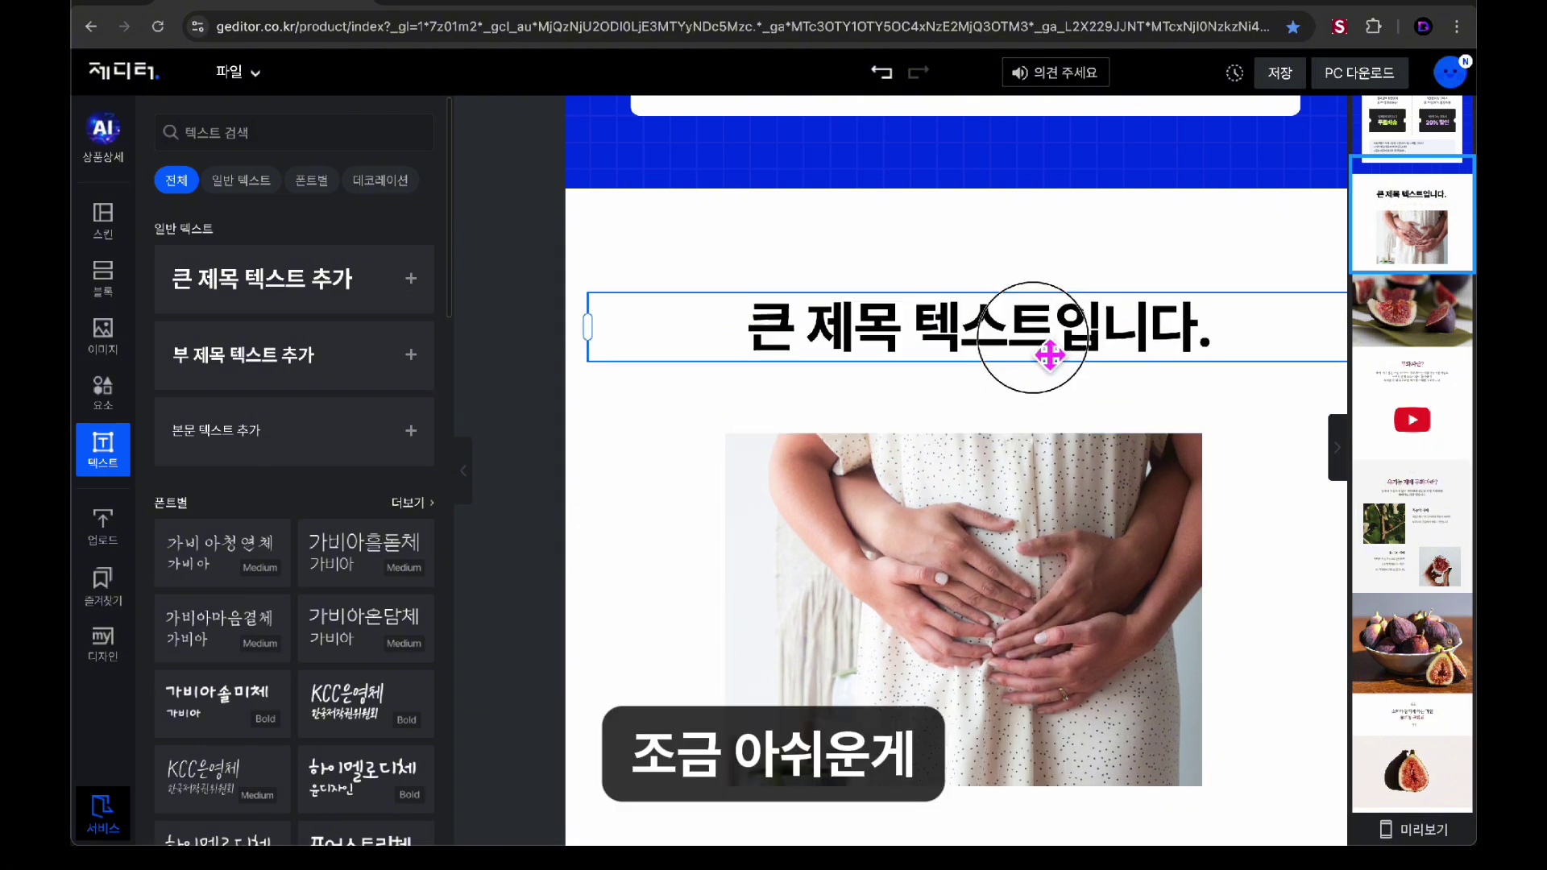
# Adjust the positions of the heading and the photo so that both are centred one above the other
pyautogui.moveTo(1036, 356); pyautogui.dragTo(1056, 349)
pyautogui.moveTo(1085, 533)
pyautogui.mouseDown()
pyautogui.moveTo(1056, 507)
pyautogui.moveTo(1090, 519)
pyautogui.mouseUp()
pyautogui.moveTo(984, 581); pyautogui.dragTo(1034, 582)
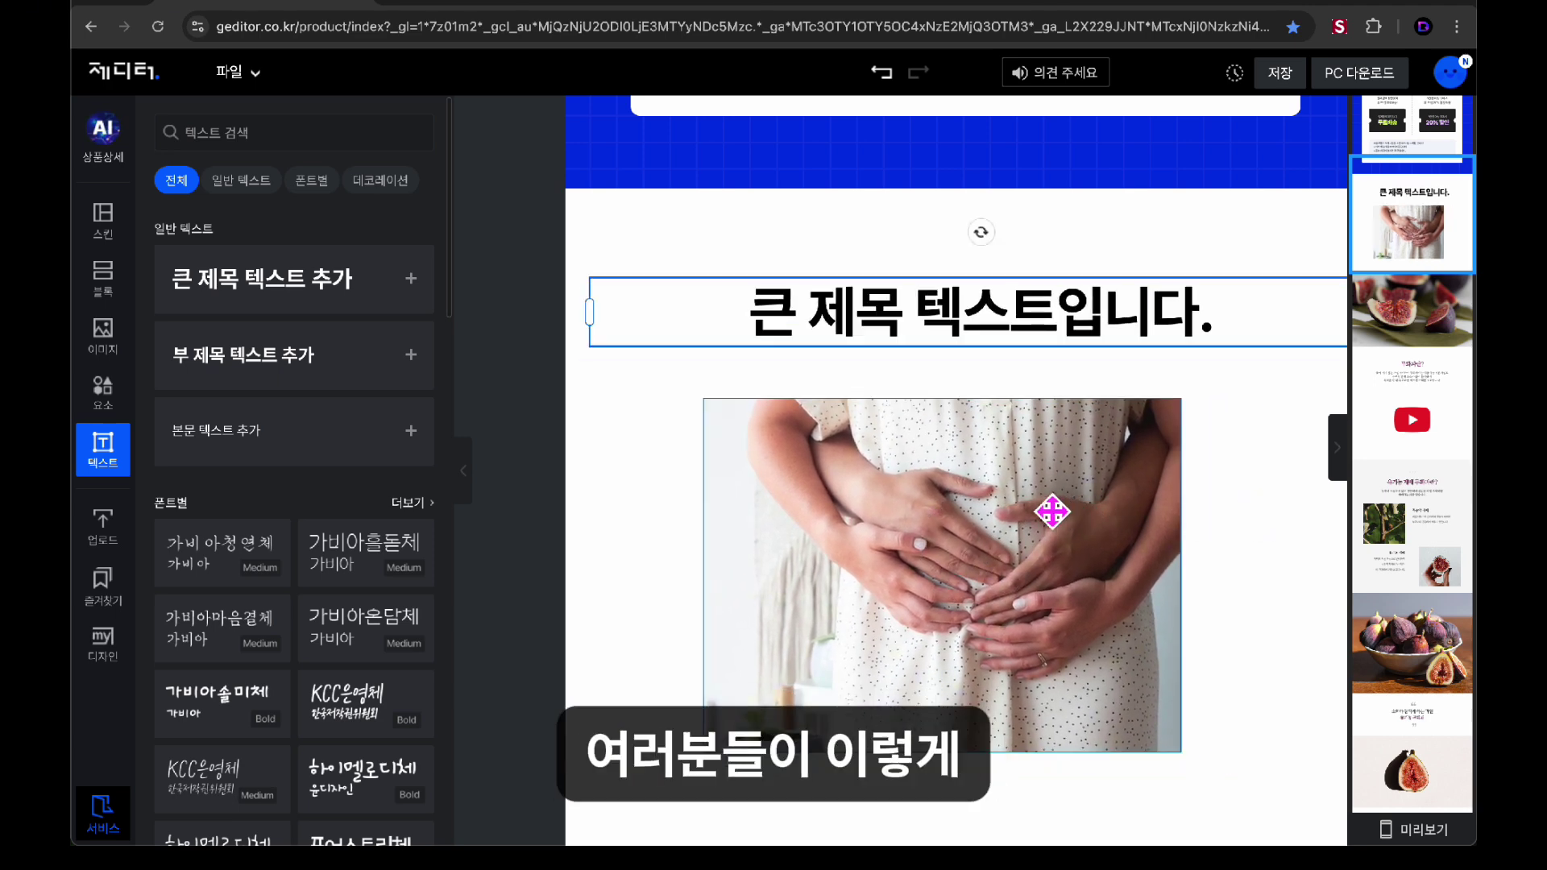
pyautogui.moveTo(1047, 507)
pyautogui.mouseDown()
pyautogui.moveTo(1047, 494)
pyautogui.moveTo(1075, 496)
pyautogui.mouseUp()
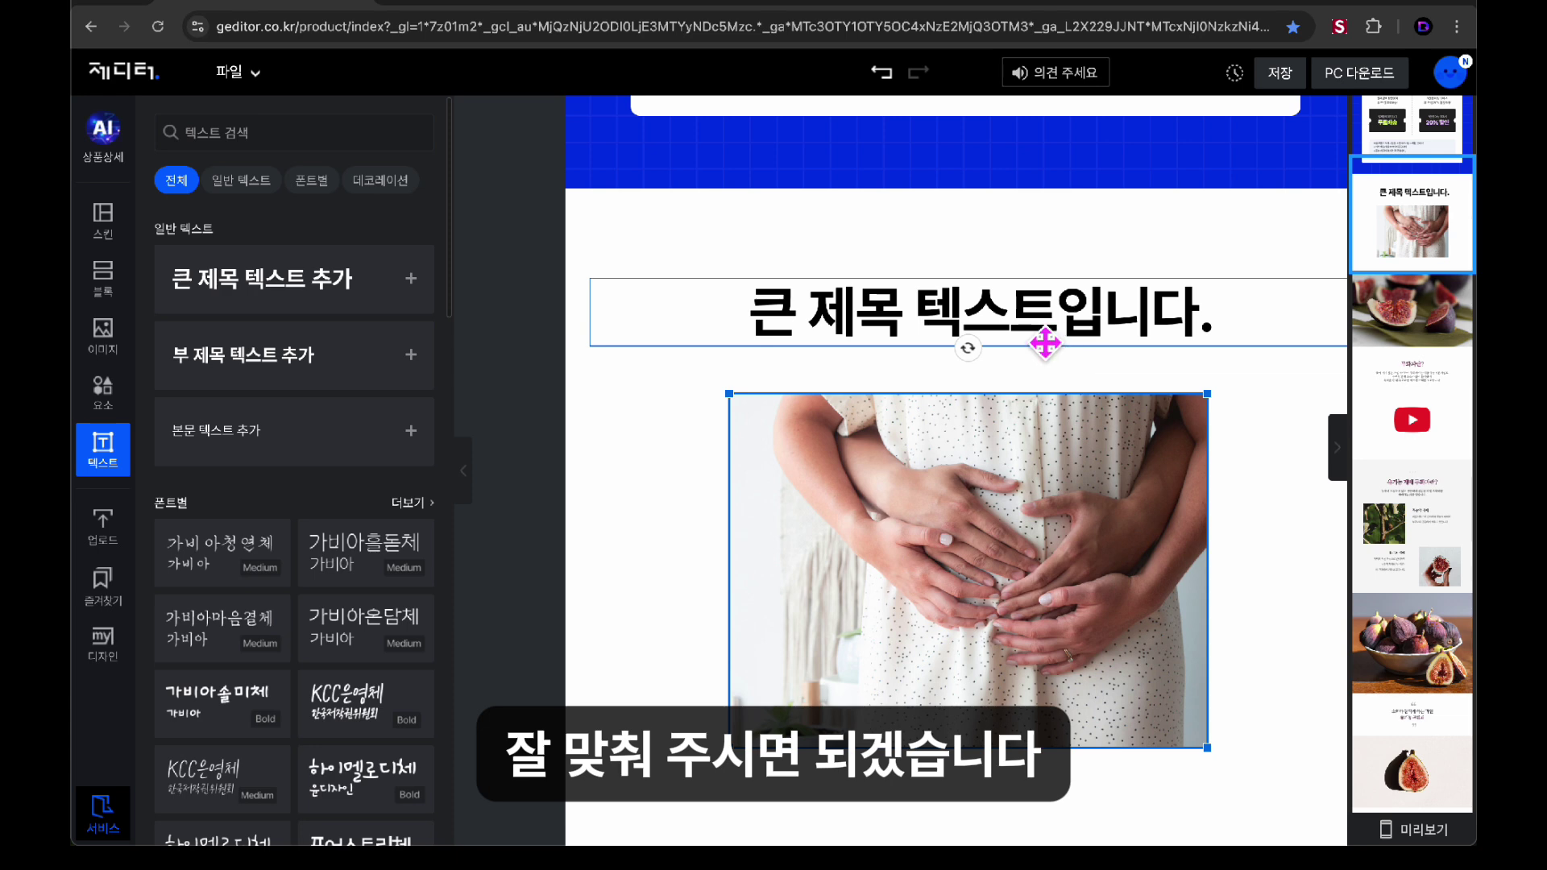
pyautogui.moveTo(1045, 343); pyautogui.dragTo(1041, 344)
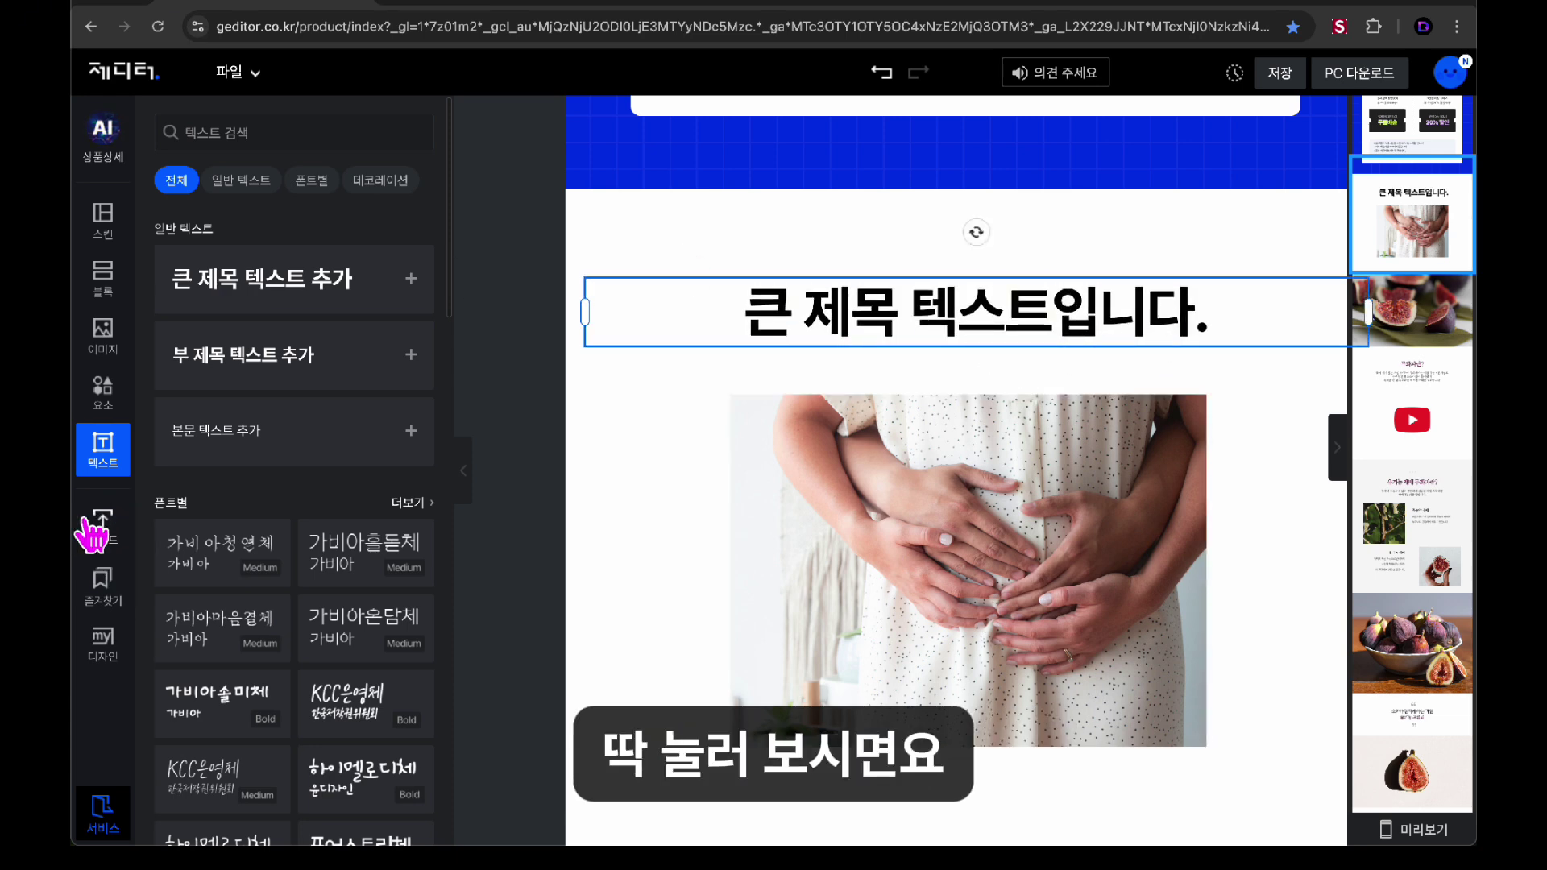
# Insert the first uploaded 제목 picture into the photo block and delete the 제목 pictures from the uploads
pyautogui.click(97, 523)
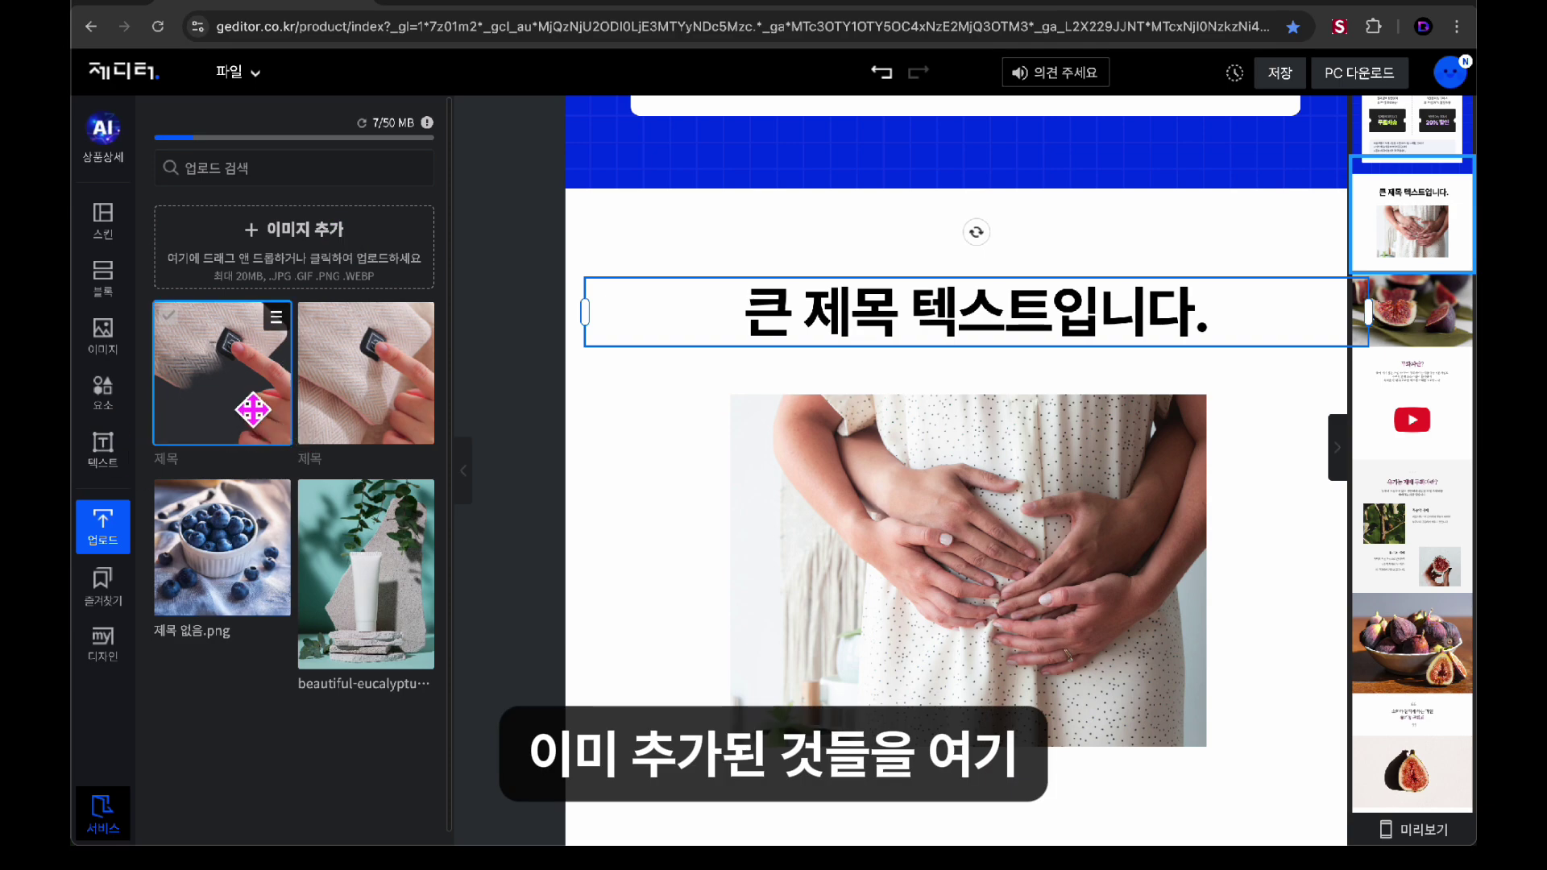
pyautogui.click(249, 400)
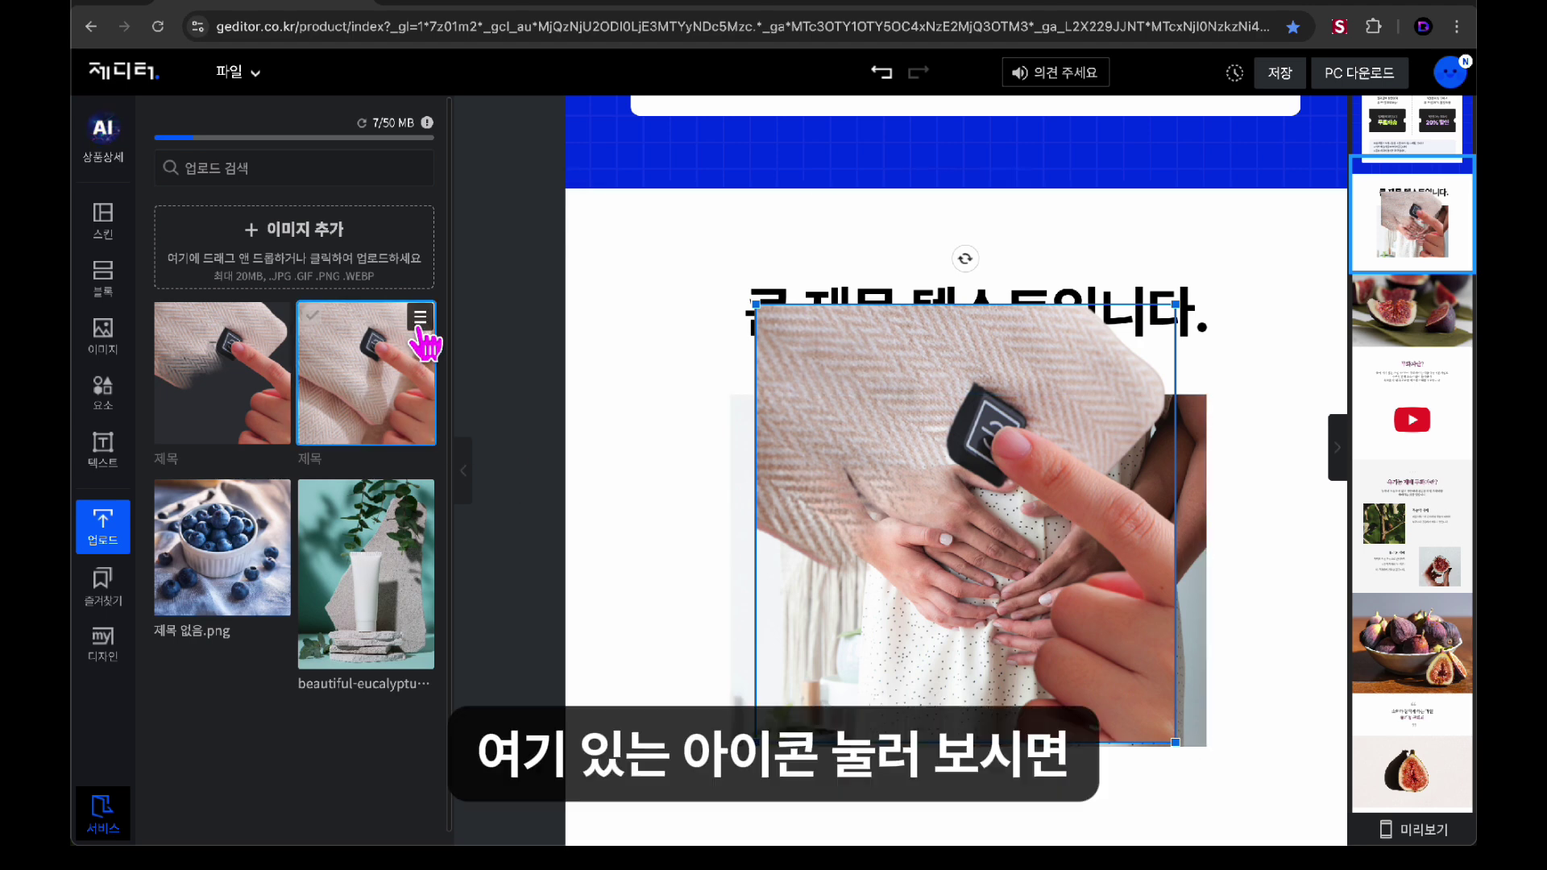
pyautogui.click(420, 317)
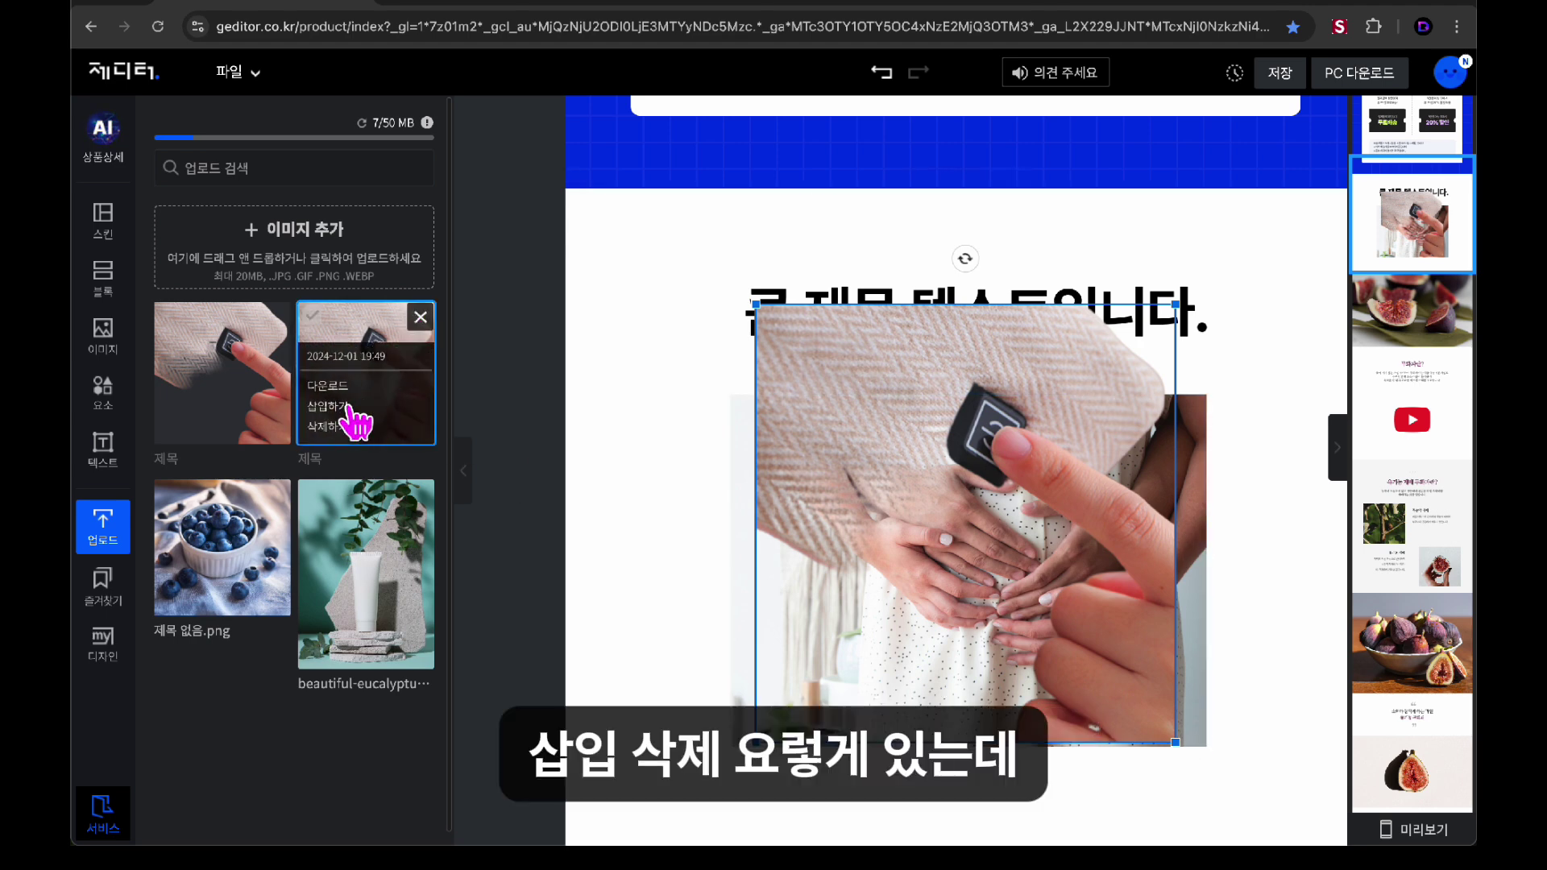
pyautogui.moveTo(1053, 509); pyautogui.dragTo(1003, 457)
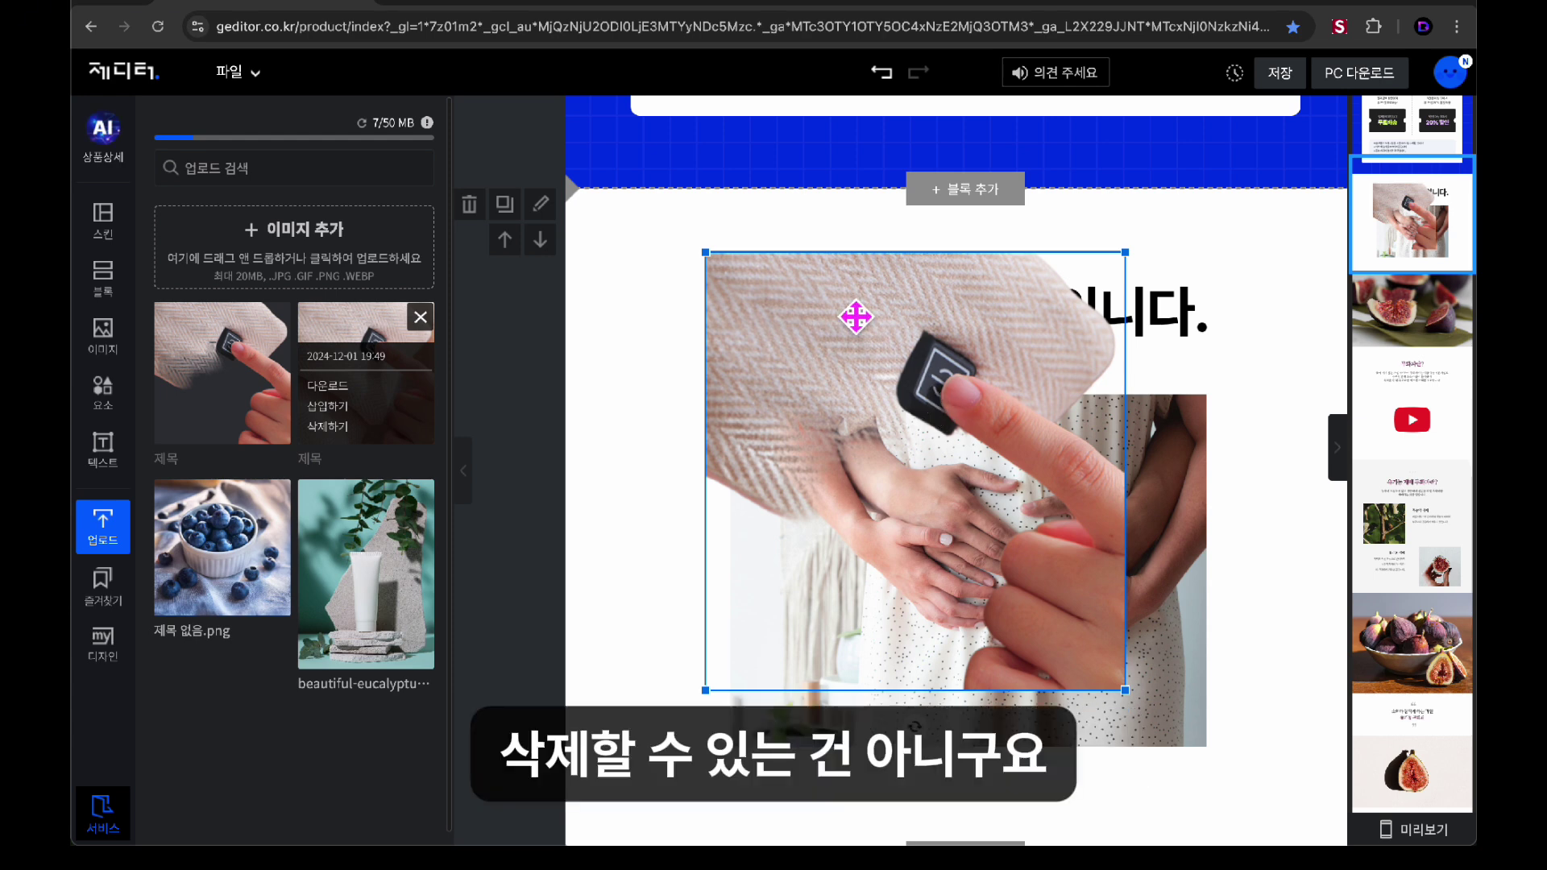
pyautogui.click(322, 426)
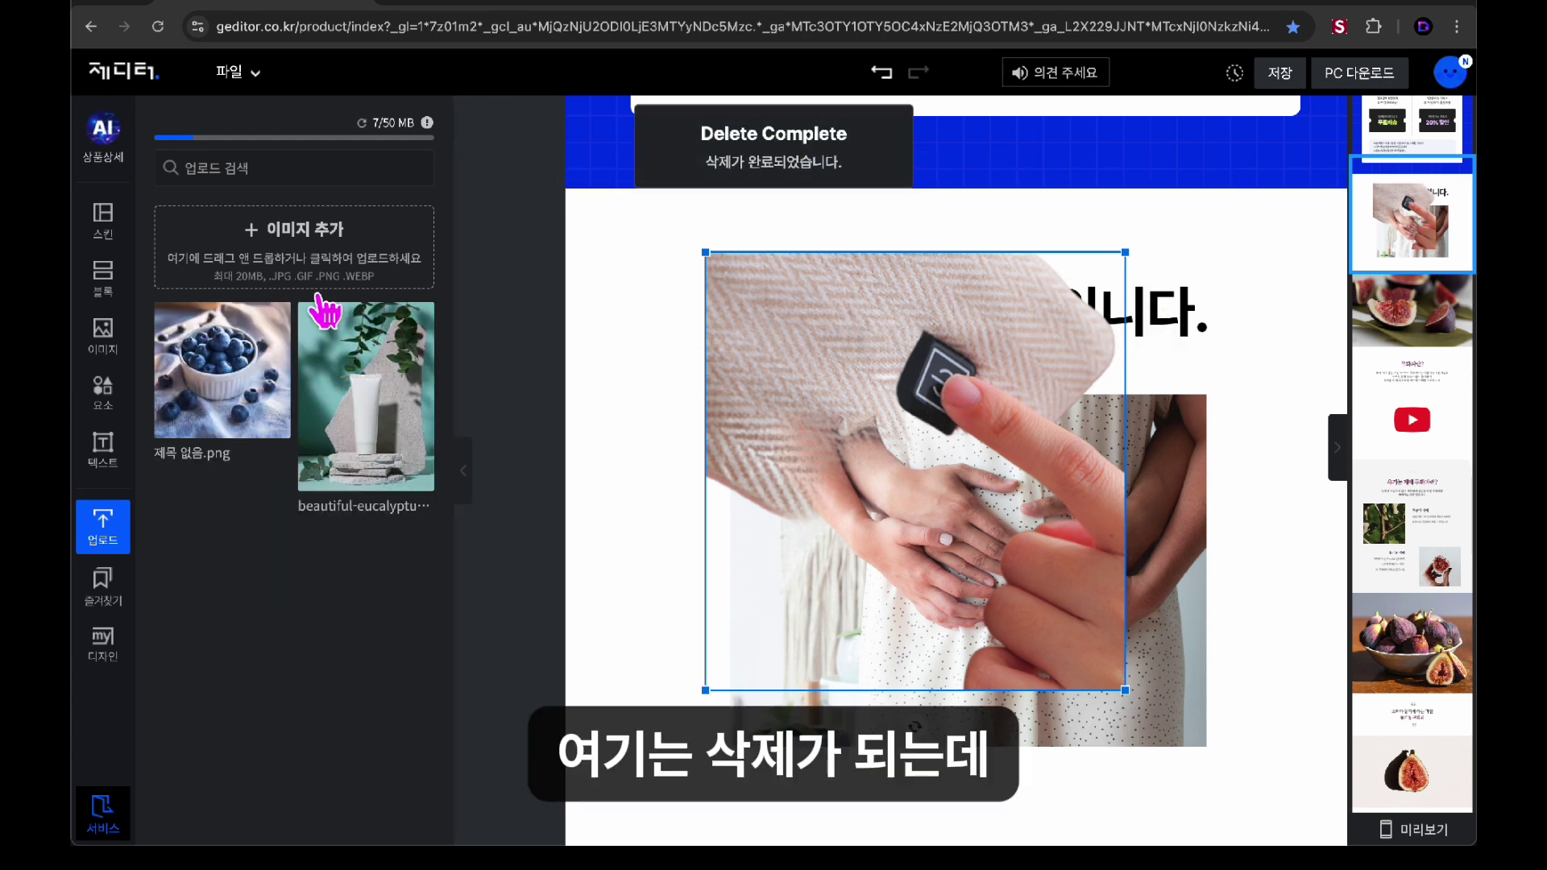
# Undo the placement of the uploaded picture and delete the whole heading-and-photo block
pyautogui.moveTo(932, 439); pyautogui.dragTo(926, 373)
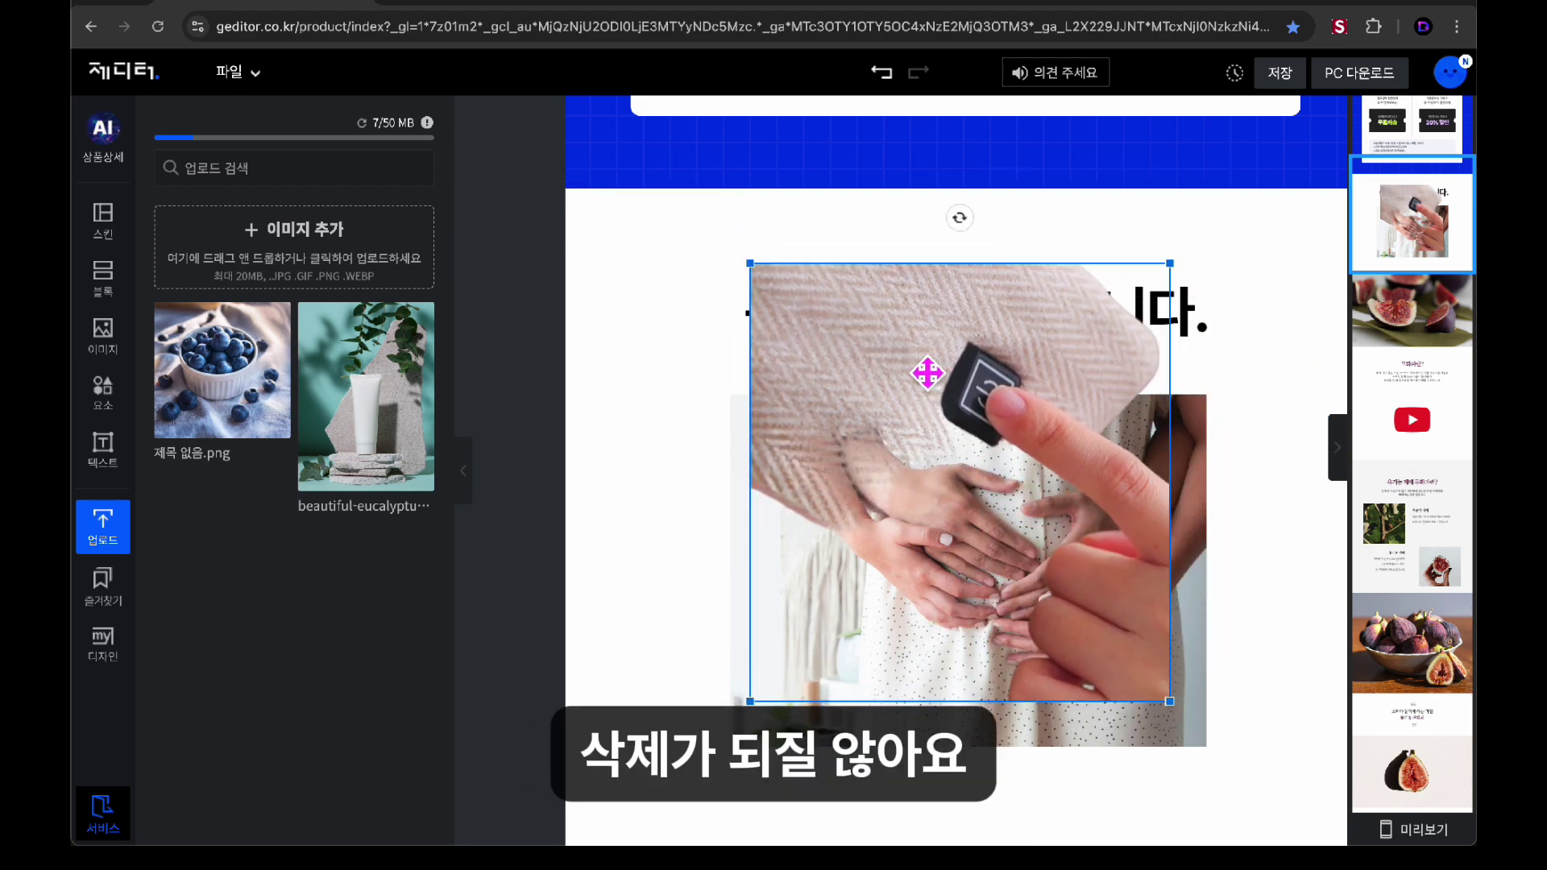
pyautogui.hotkey('ctrl', 'z')
pyautogui.hotkey('ctrl', 'z')
pyautogui.hotkey('ctrl', 'z')
pyautogui.hotkey('ctrl', 'z')
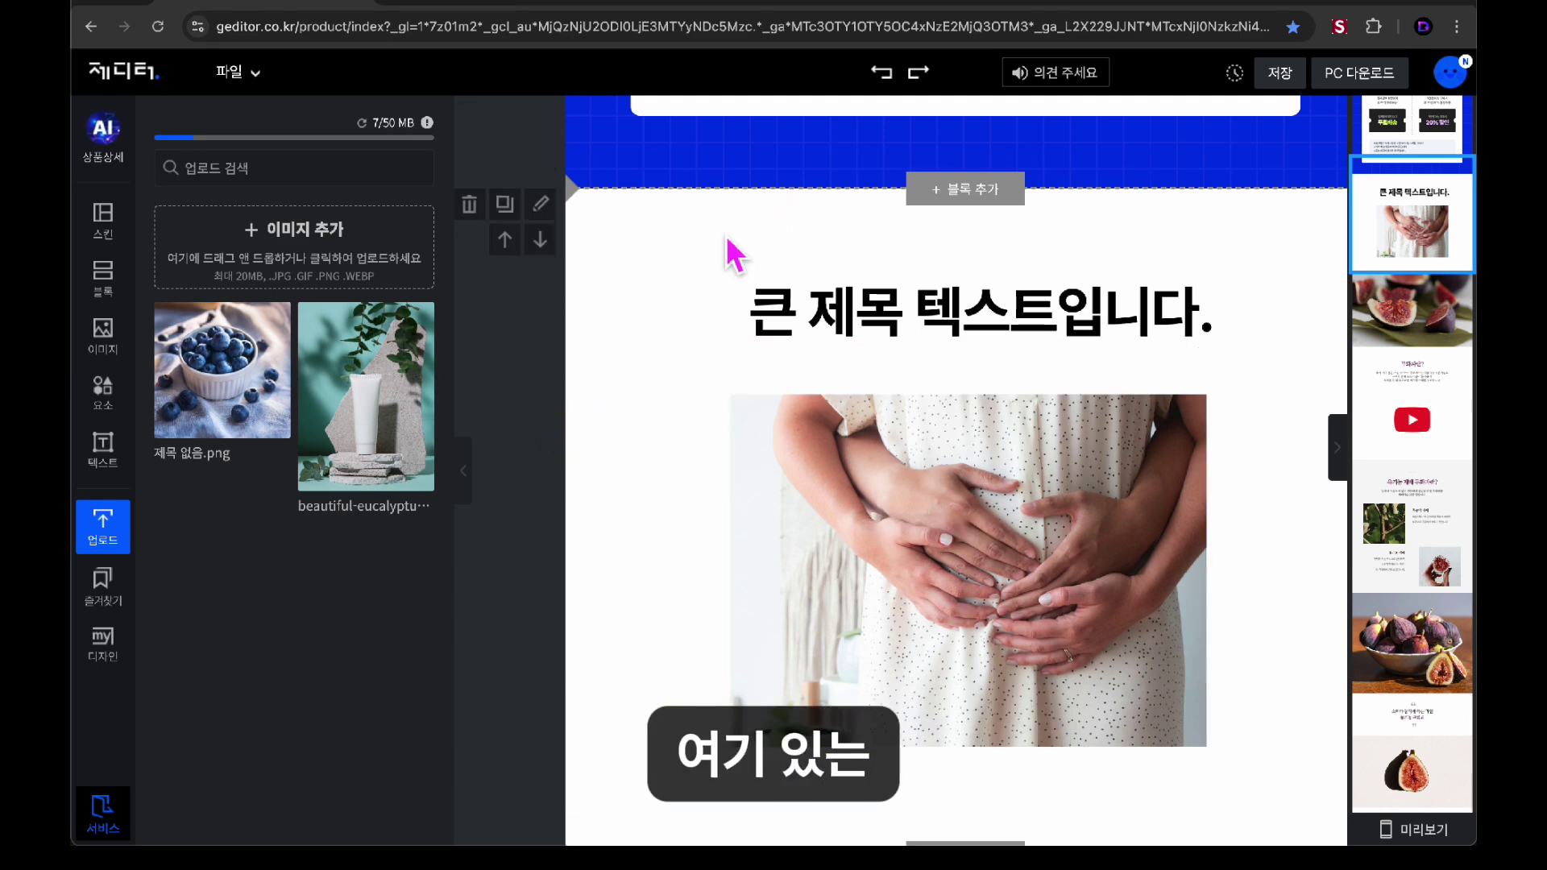
pyautogui.click(471, 205)
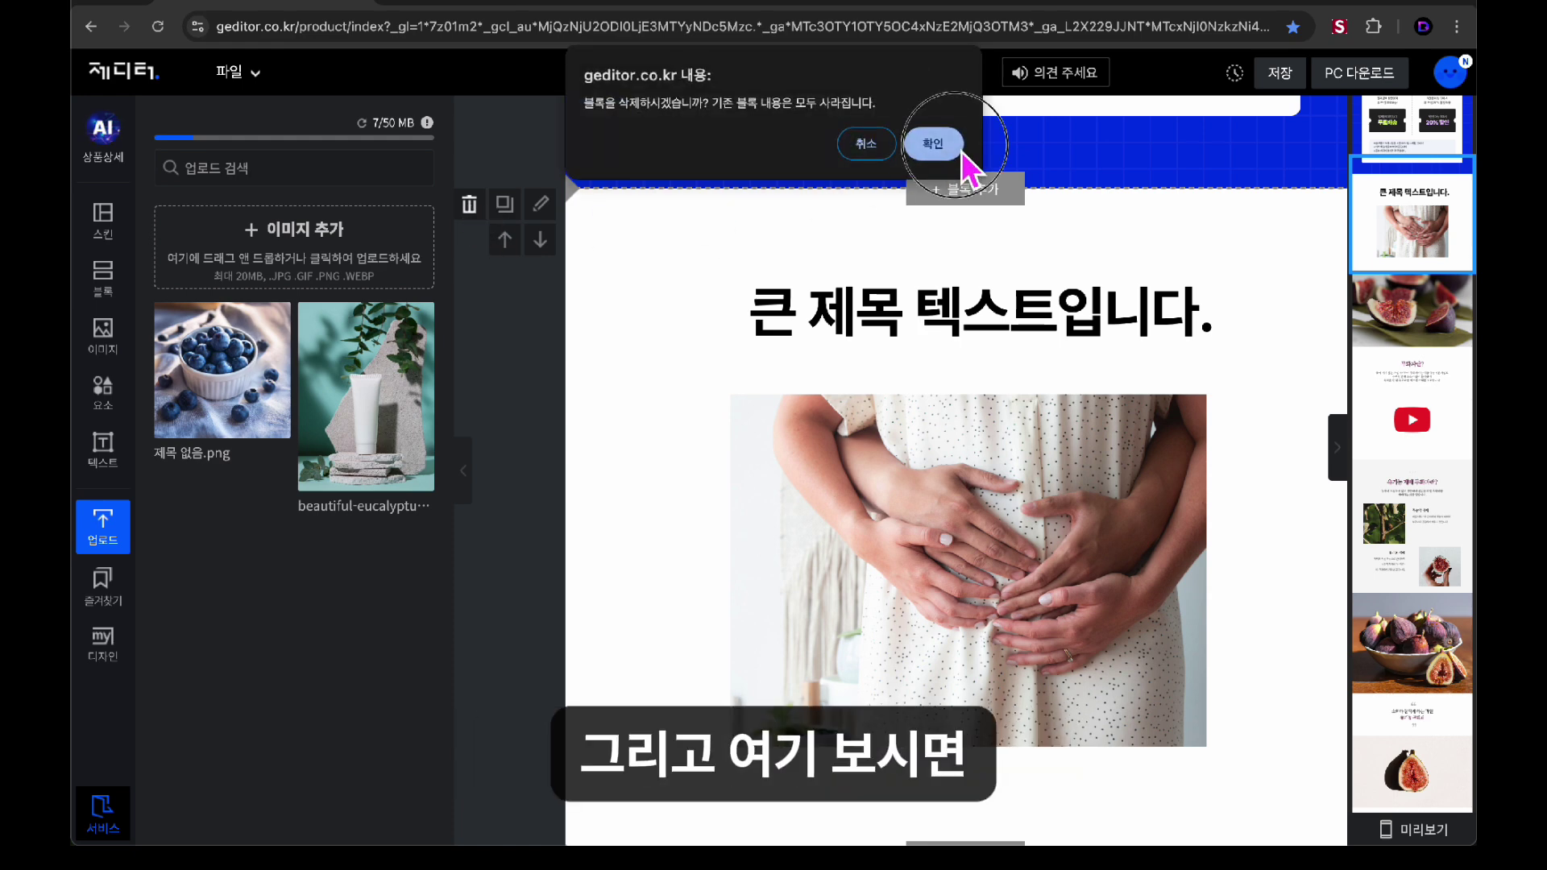
pyautogui.click(928, 139)
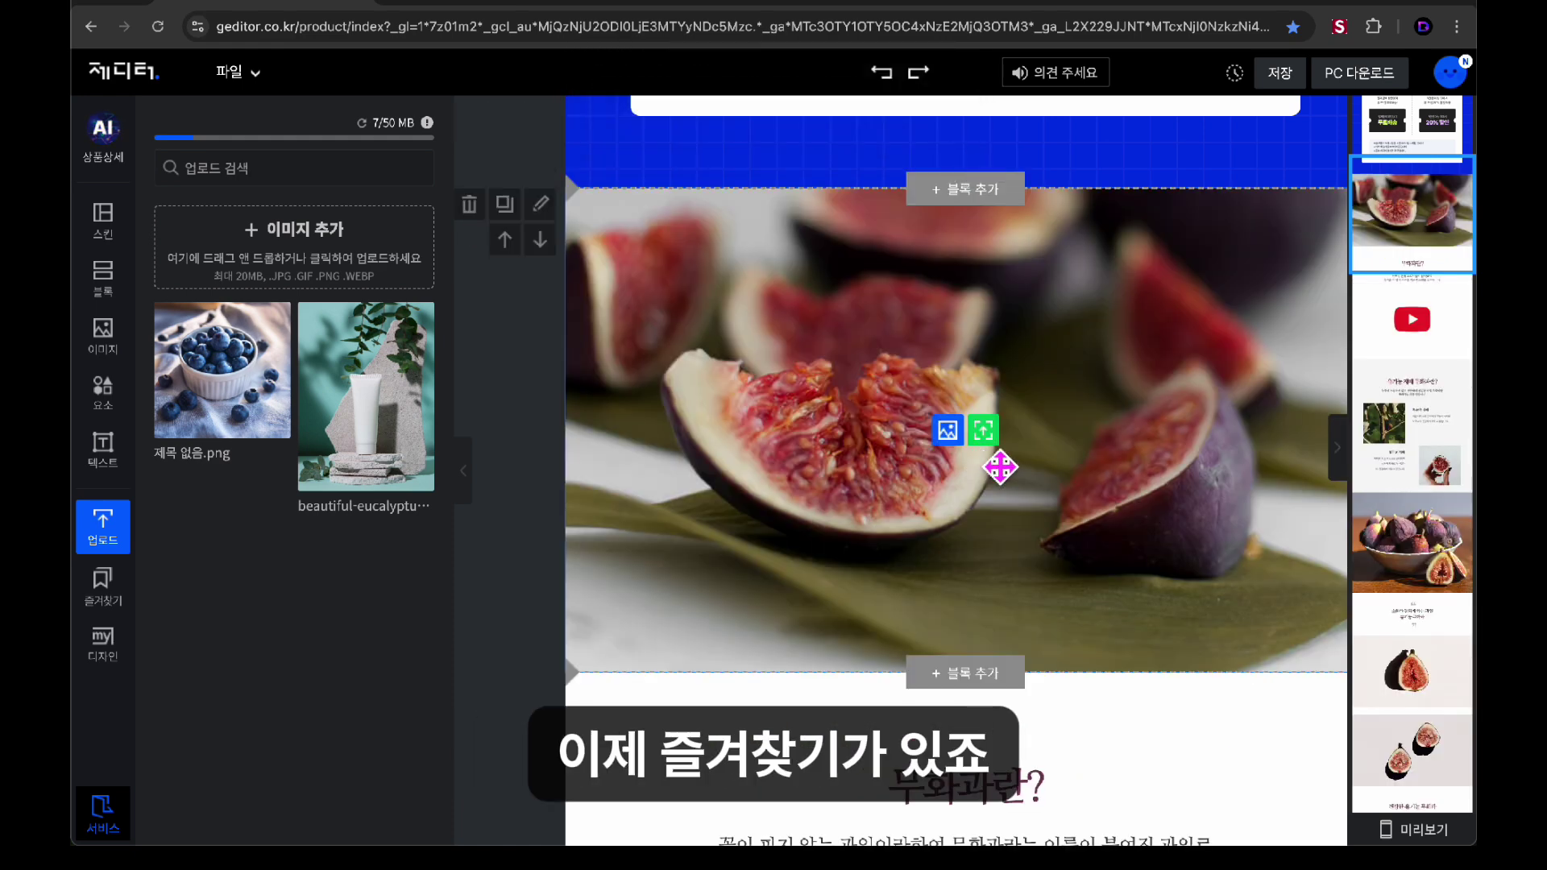
# Check the favourites, review the page and the saved designs, and save the fig page as a design
pyautogui.click(103, 598)
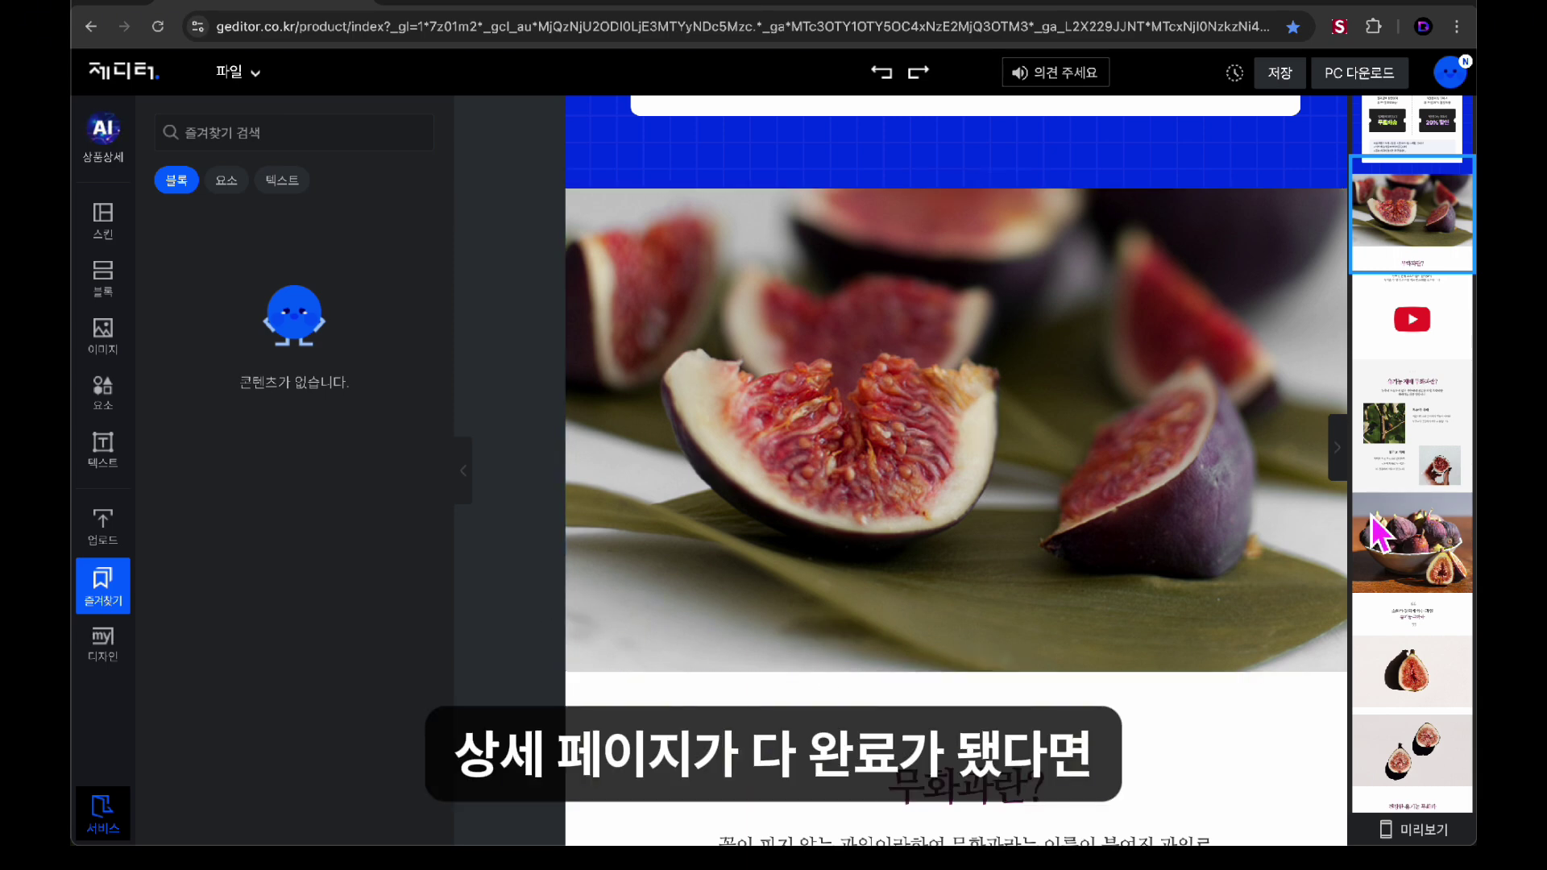
pyautogui.scroll(10, 991, 578)
pyautogui.scroll(-5, 1068, 625)
pyautogui.scroll(-10, 1068, 625)
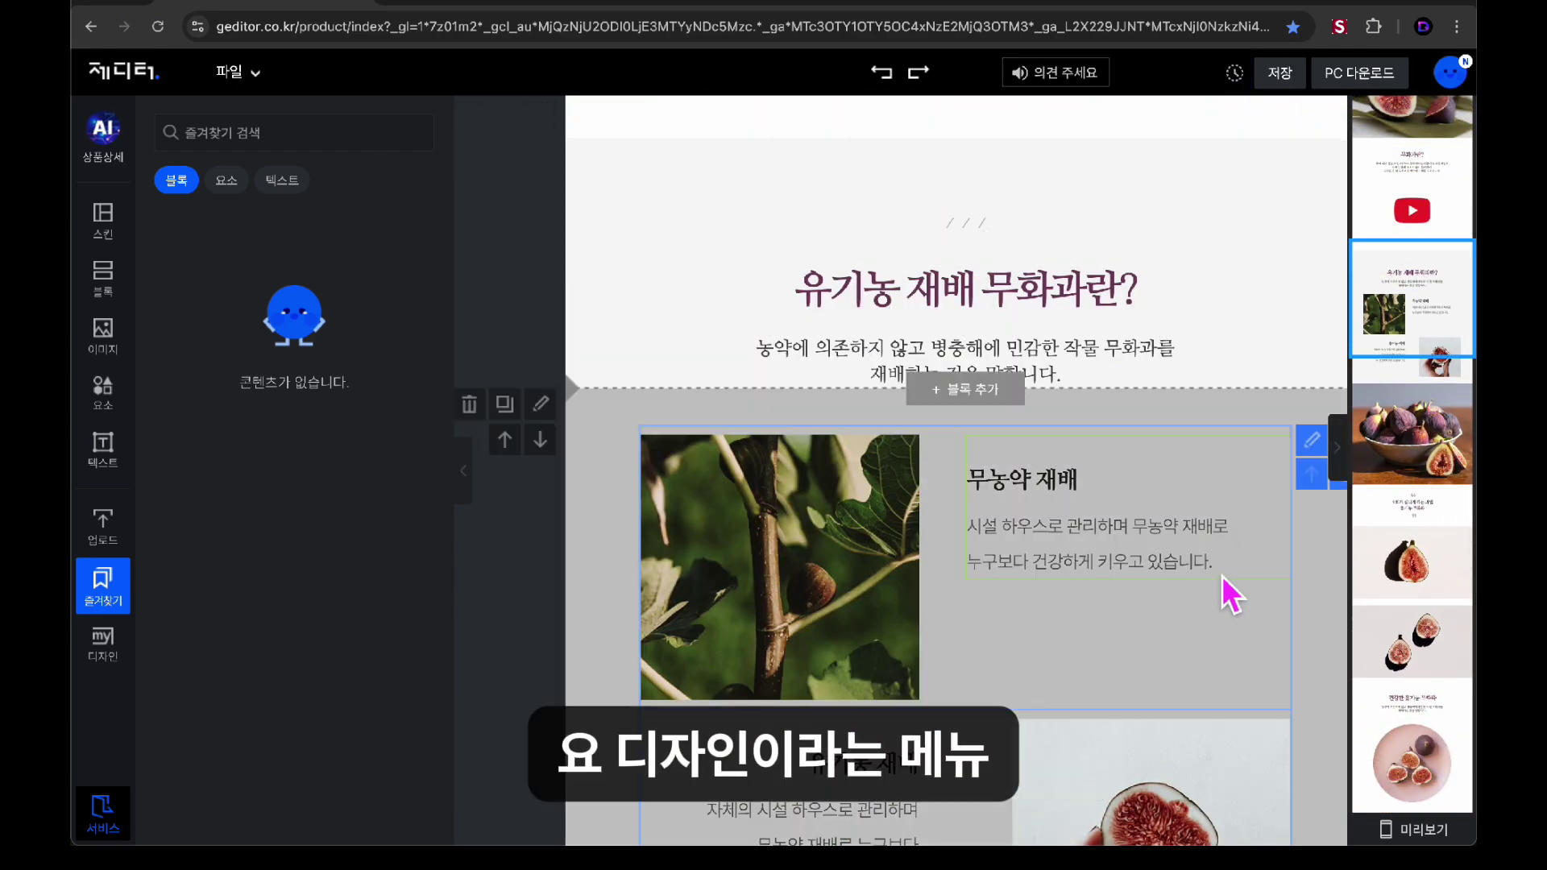
pyautogui.click(115, 659)
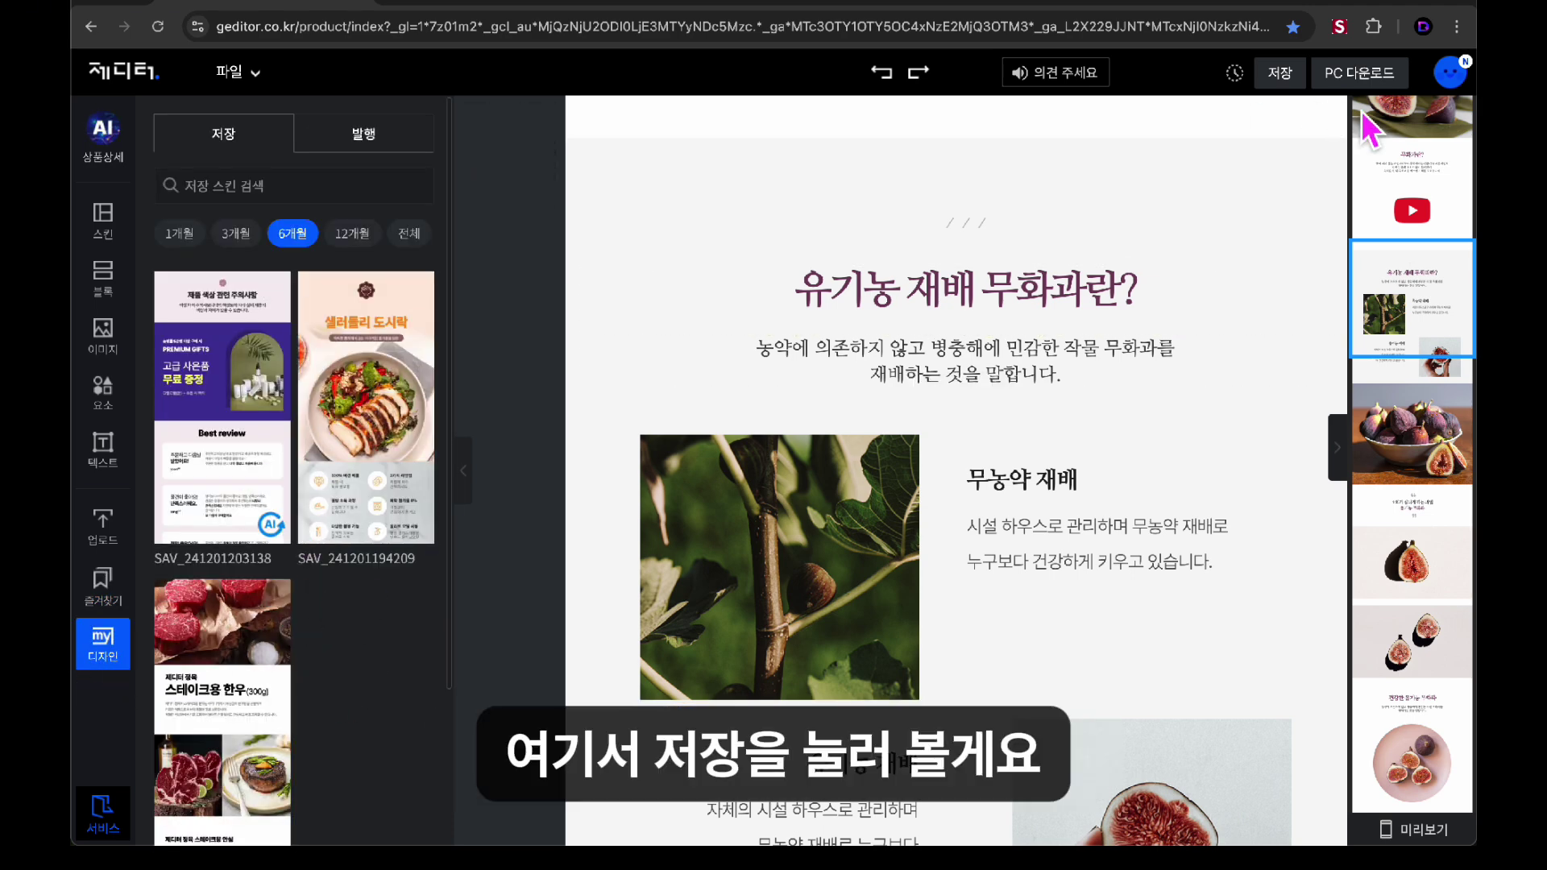
pyautogui.click(1281, 73)
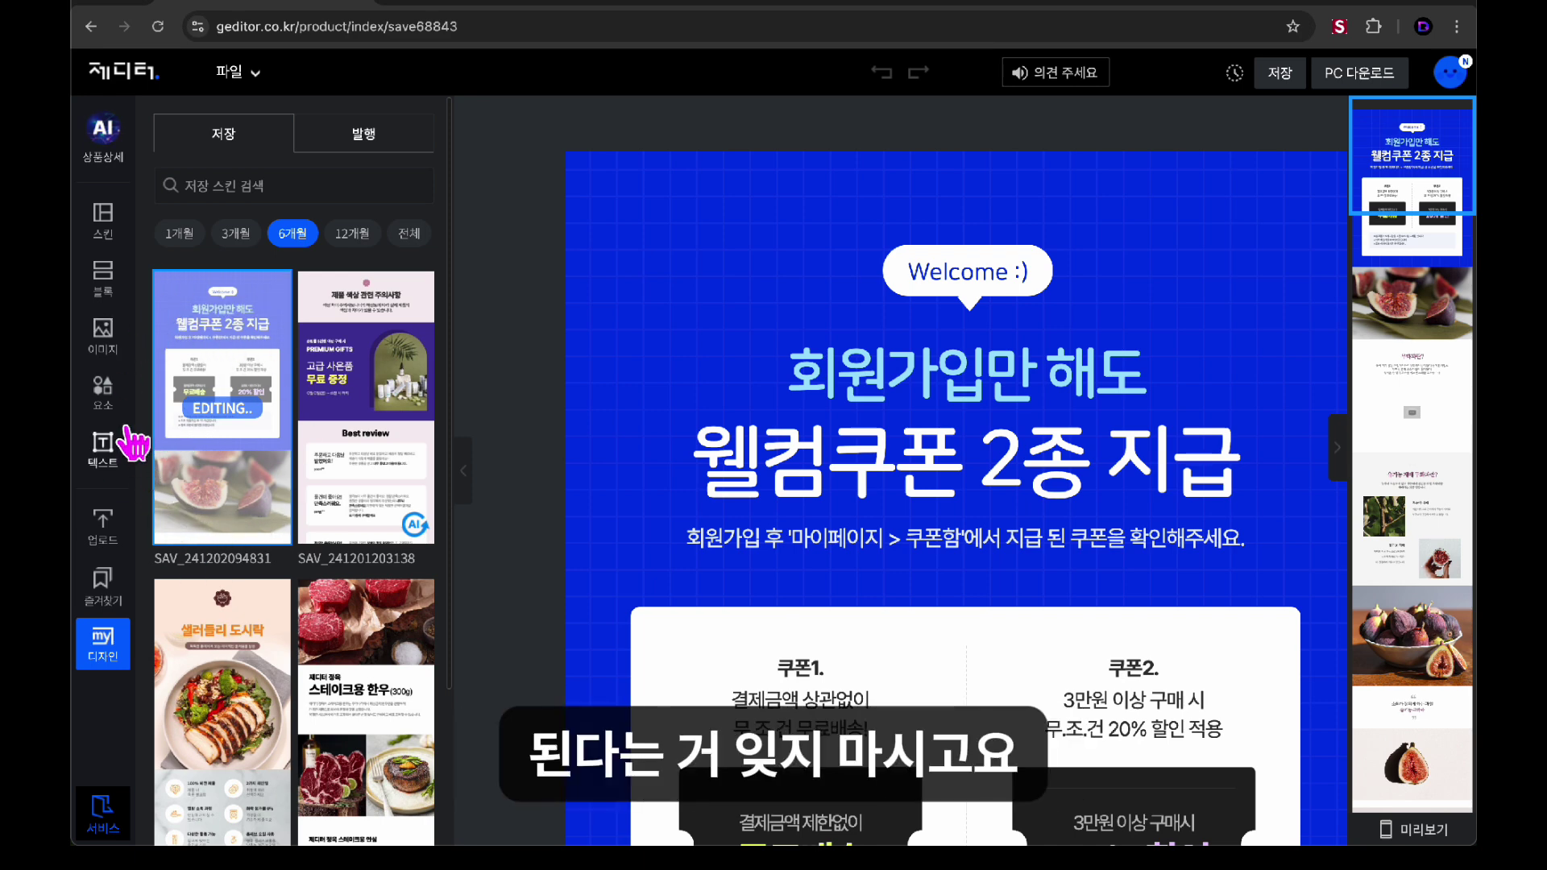
# Generate an AI product detail page for the USB heated neck warmer using one free-use credit, replacing the existing content
pyautogui.click(105, 143)
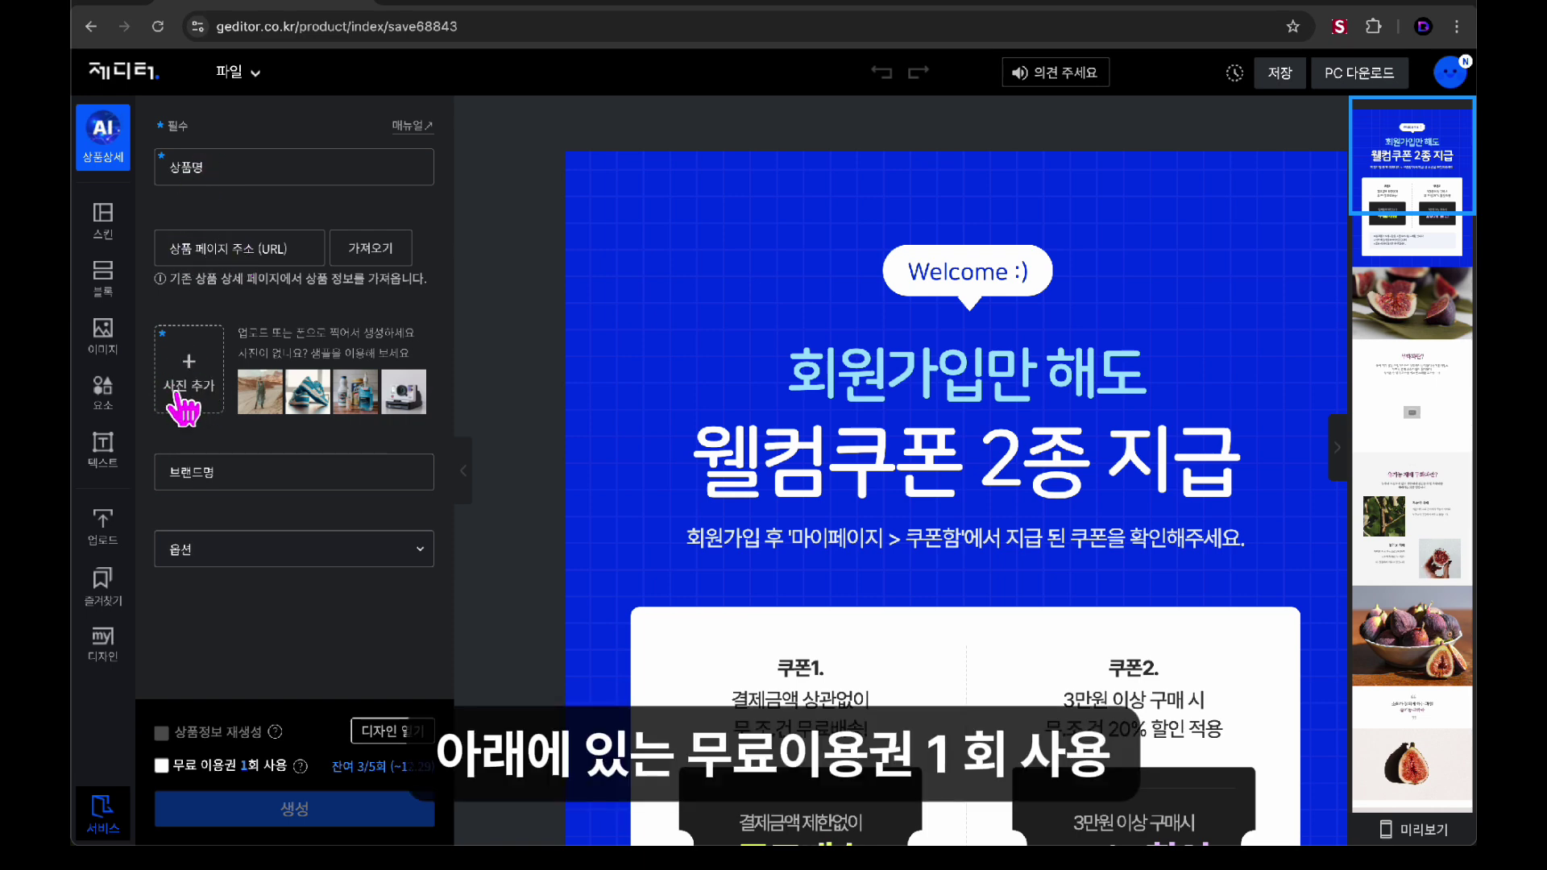
pyautogui.click(162, 767)
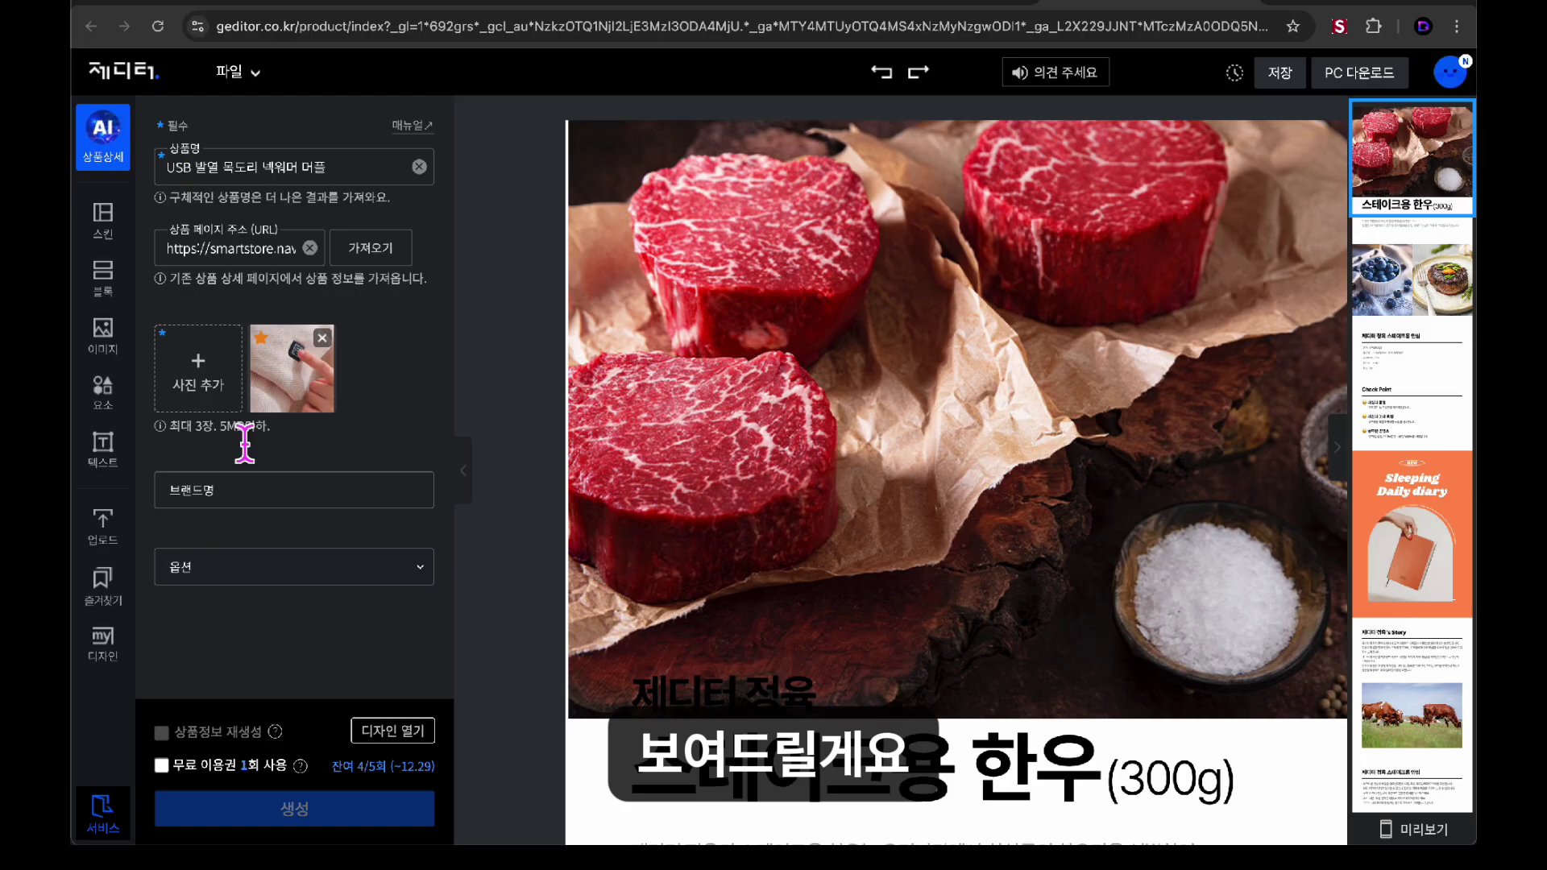
pyautogui.click(161, 764)
pyautogui.click(388, 813)
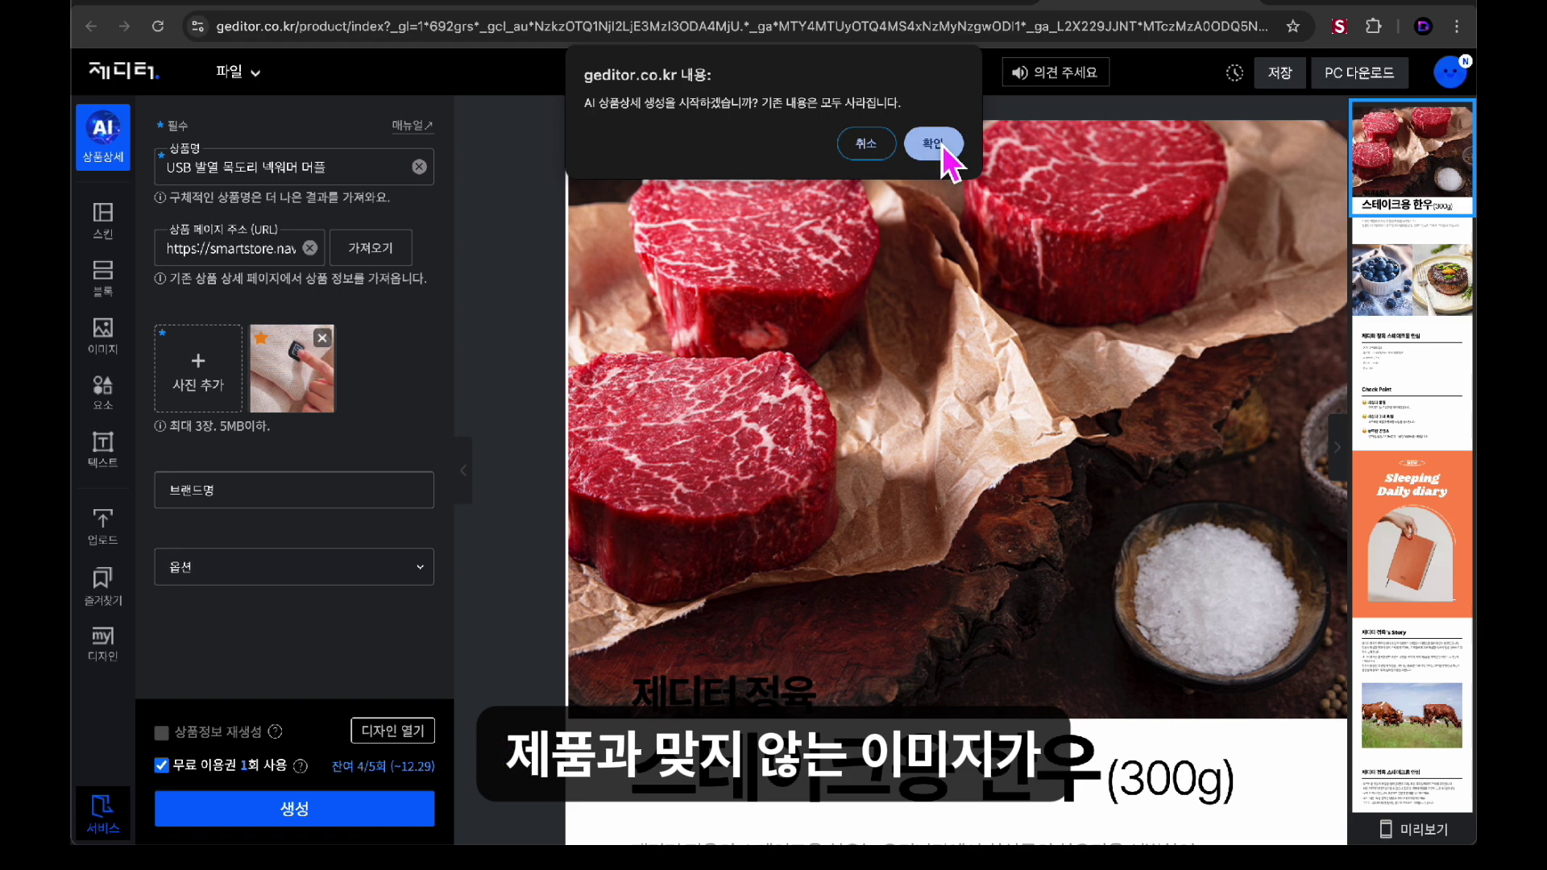
pyautogui.click(938, 150)
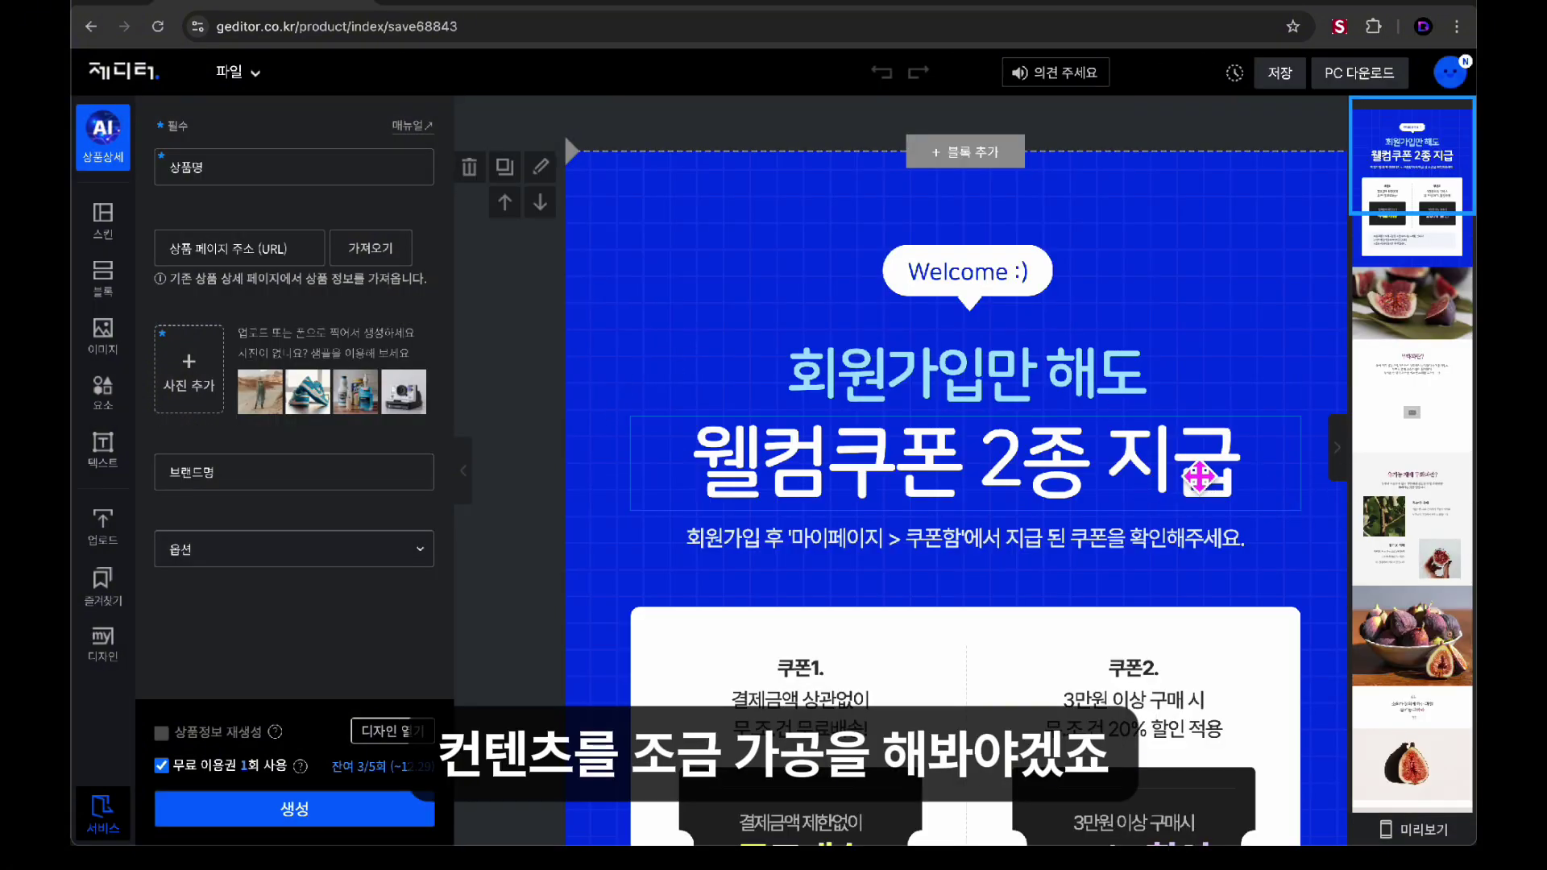
# Duplicate the 유기농 재배 row with the fig photo in the organic cultivation block
pyautogui.click(1053, 491)
pyautogui.scroll(-10, 1072, 491)
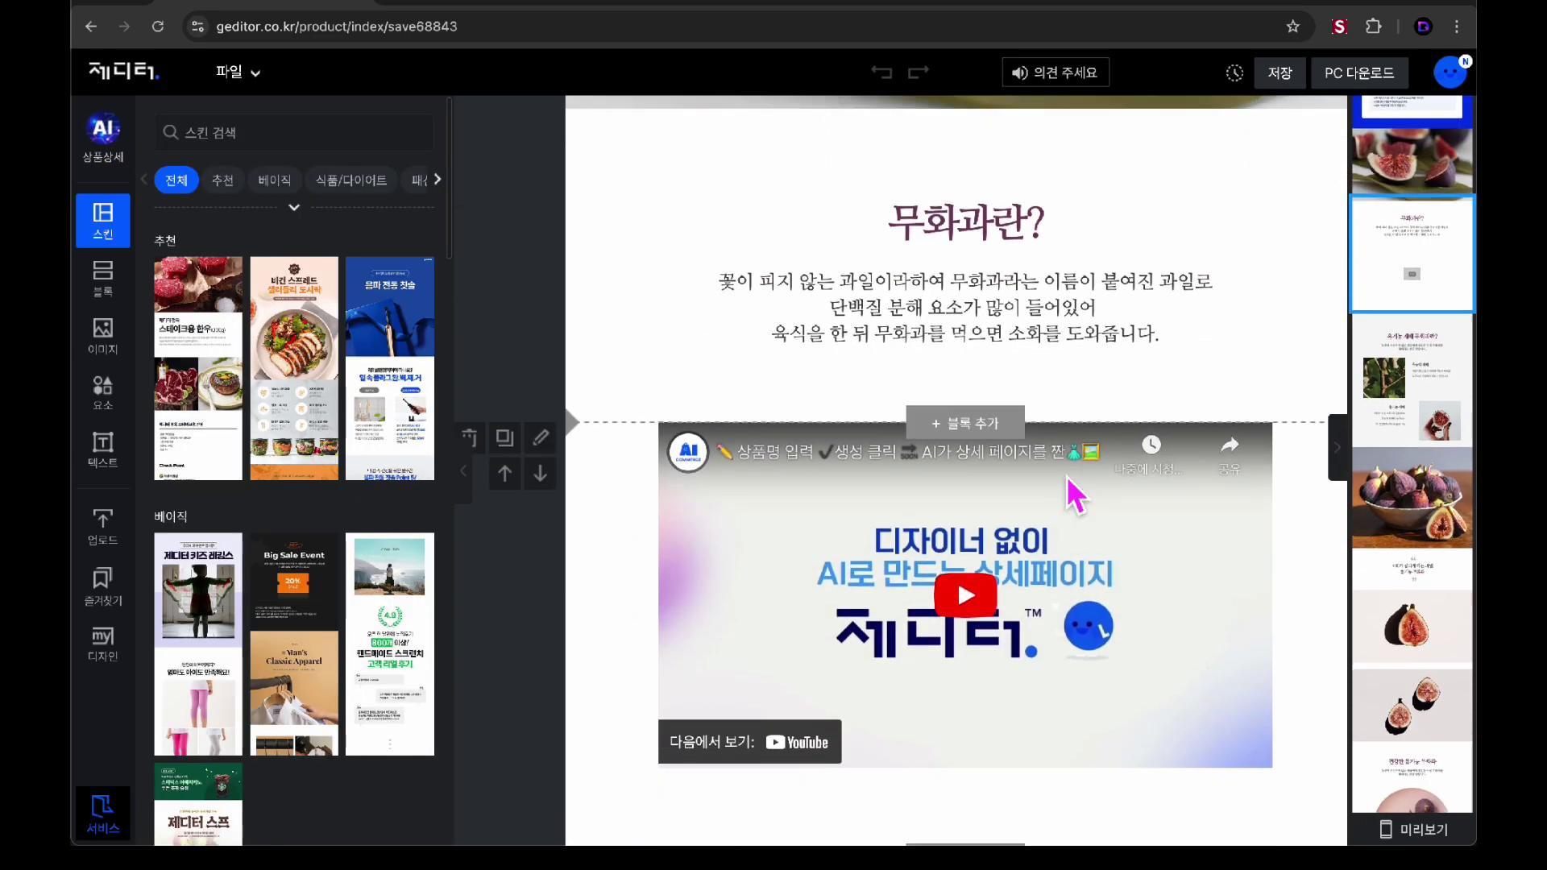
pyautogui.scroll(-4, 1071, 493)
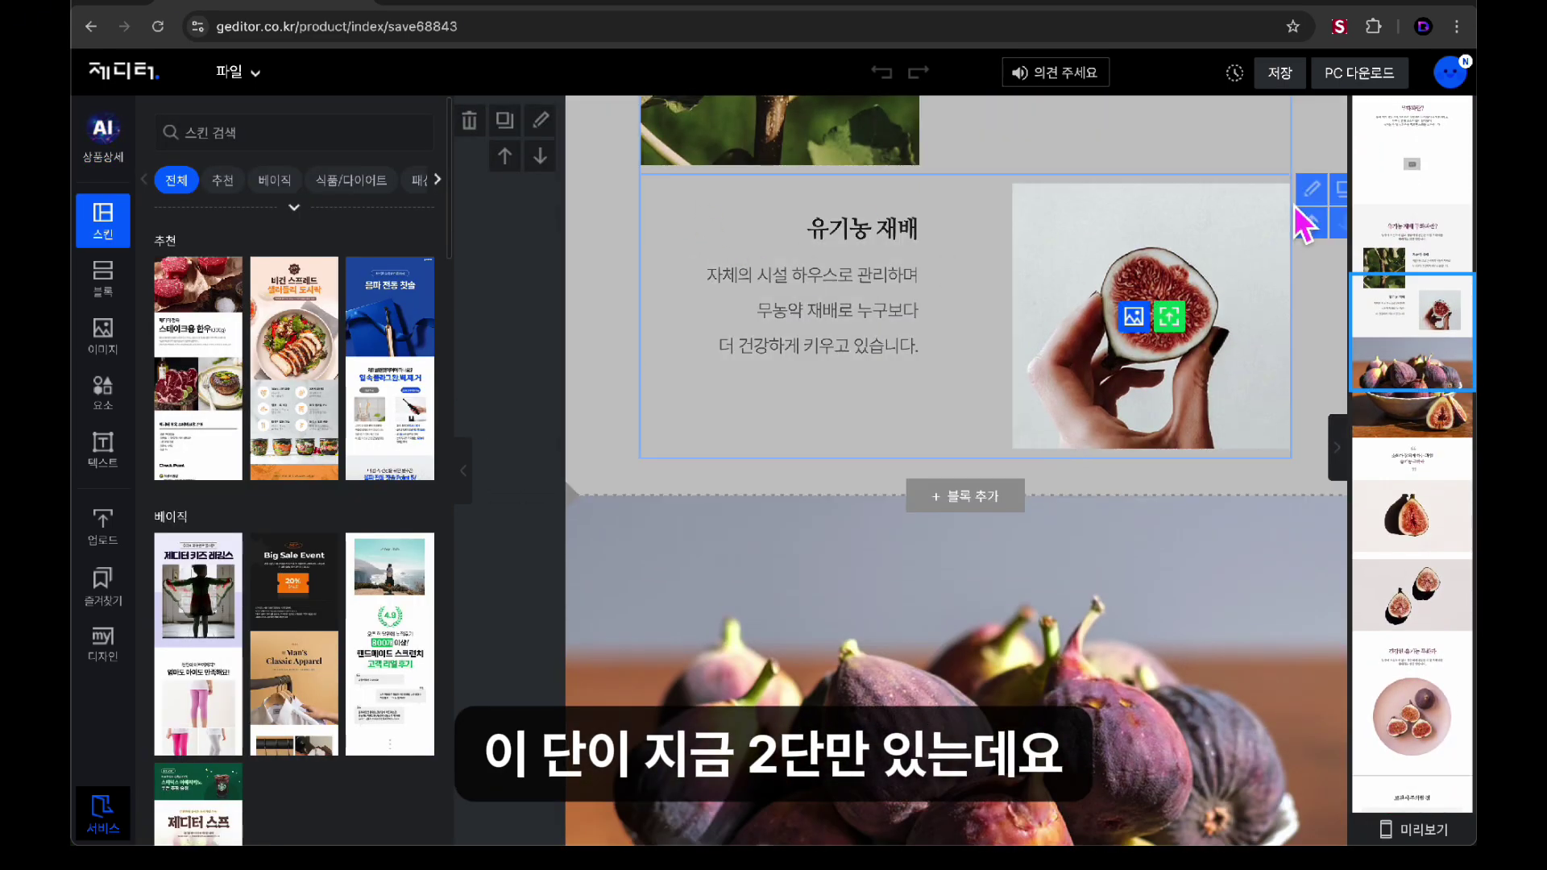
pyautogui.scroll(2, 1273, 386)
pyautogui.scroll(2, 1071, 542)
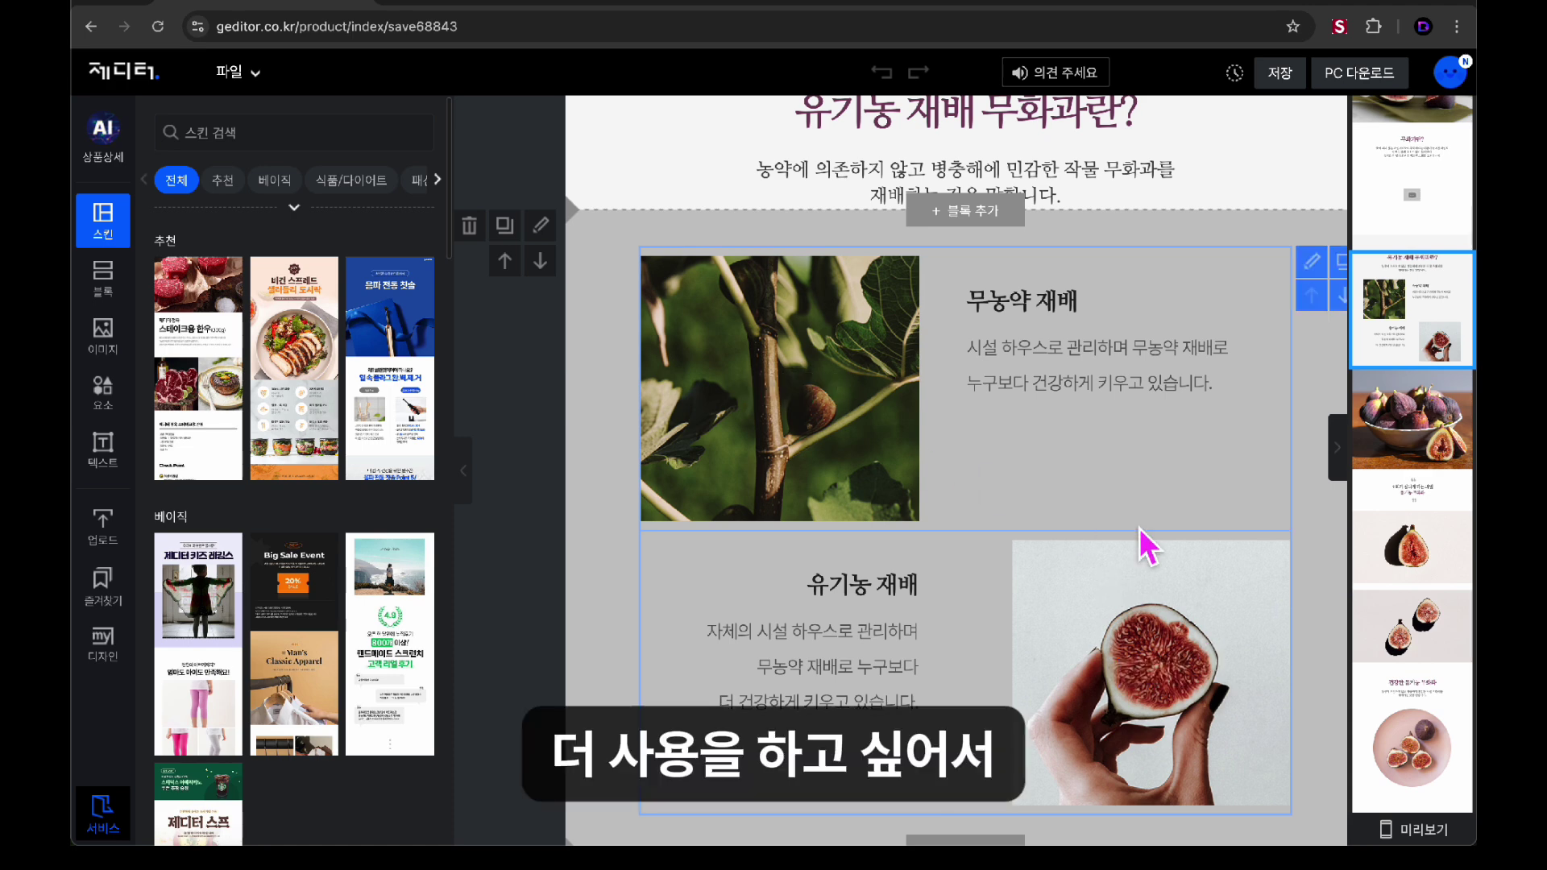
pyautogui.scroll(-2, 1138, 538)
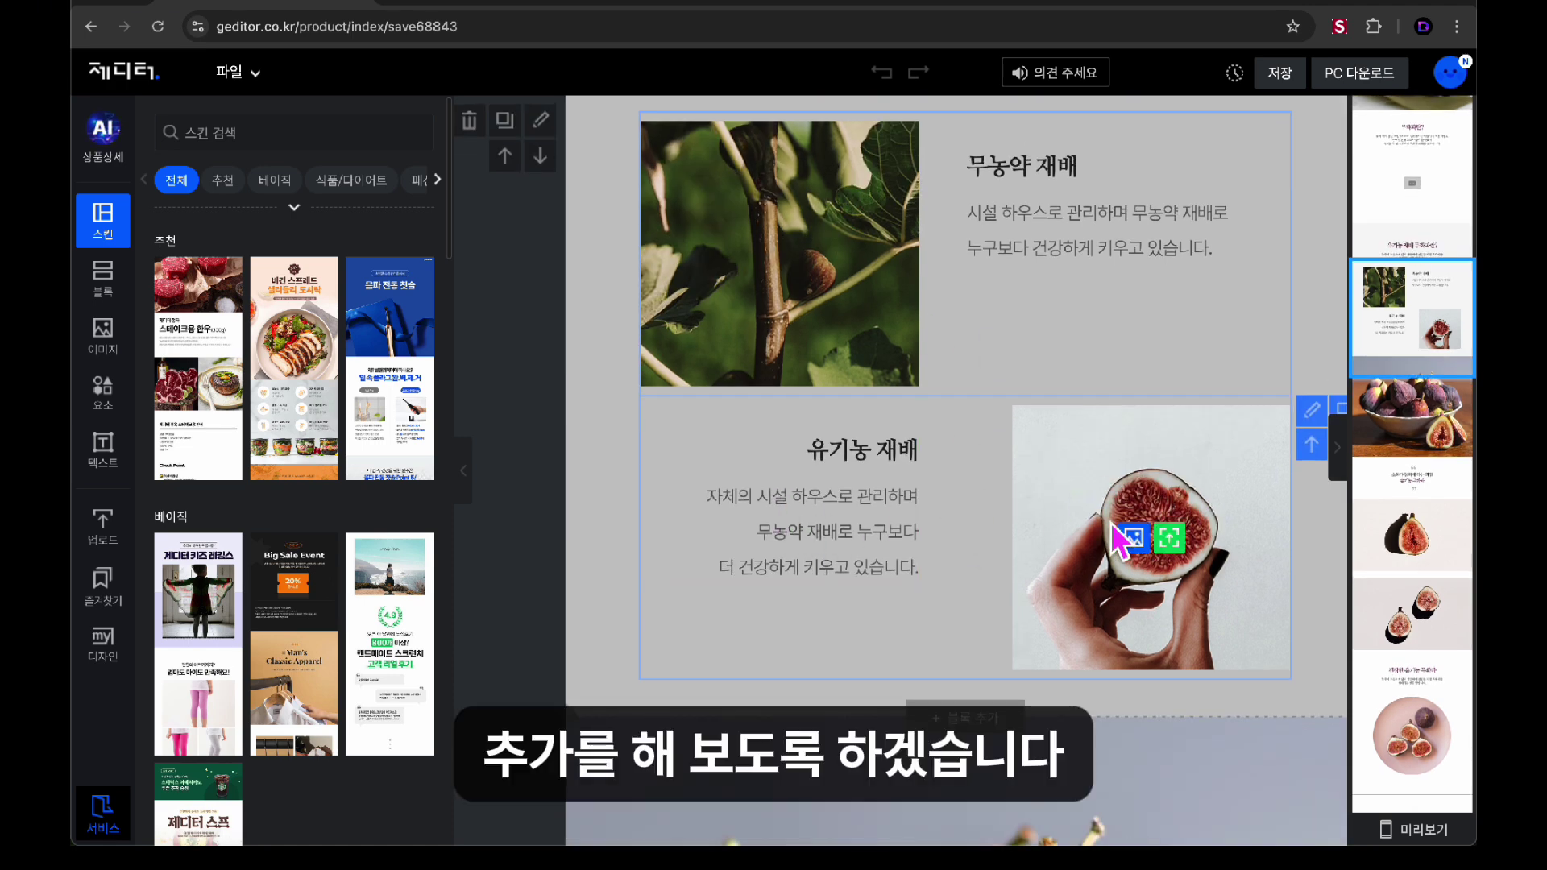
pyautogui.click(1339, 464)
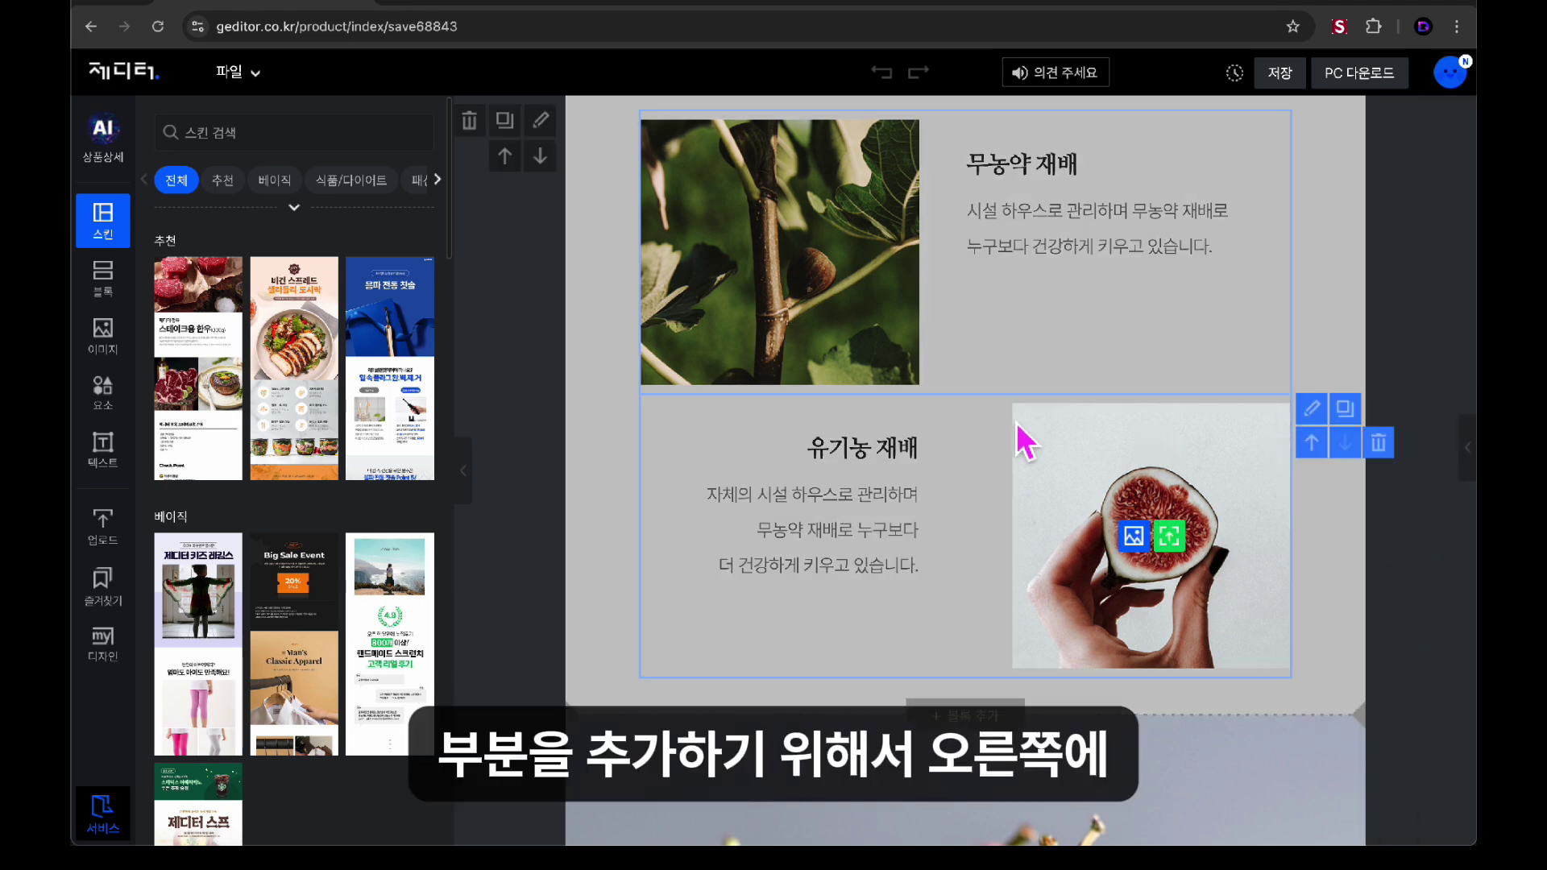
pyautogui.click(1345, 409)
pyautogui.scroll(-4, 1206, 455)
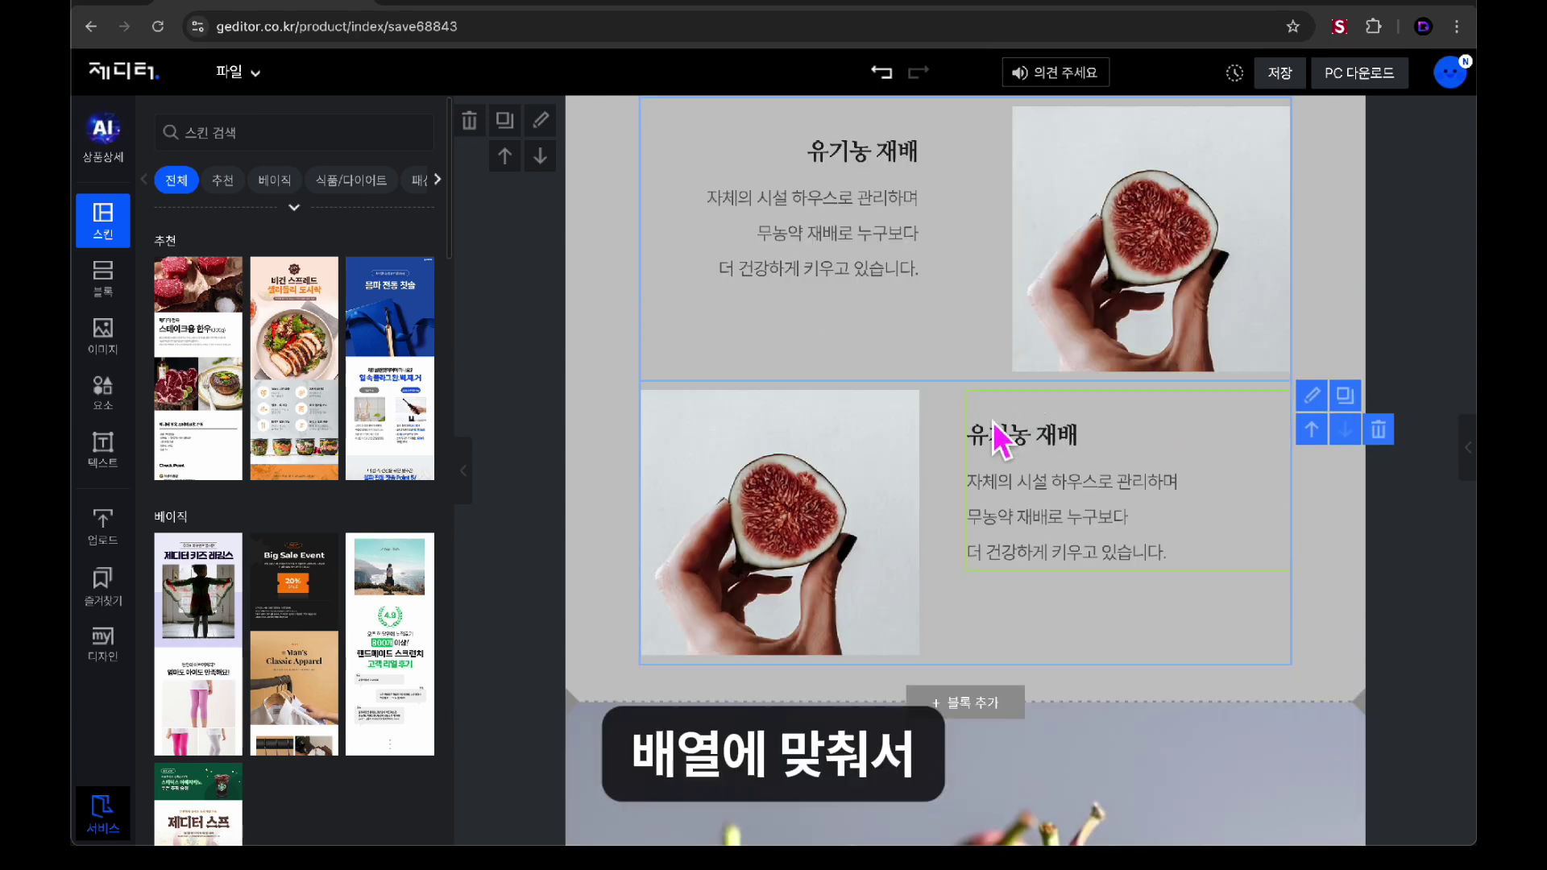
pyautogui.scroll(2, 999, 265)
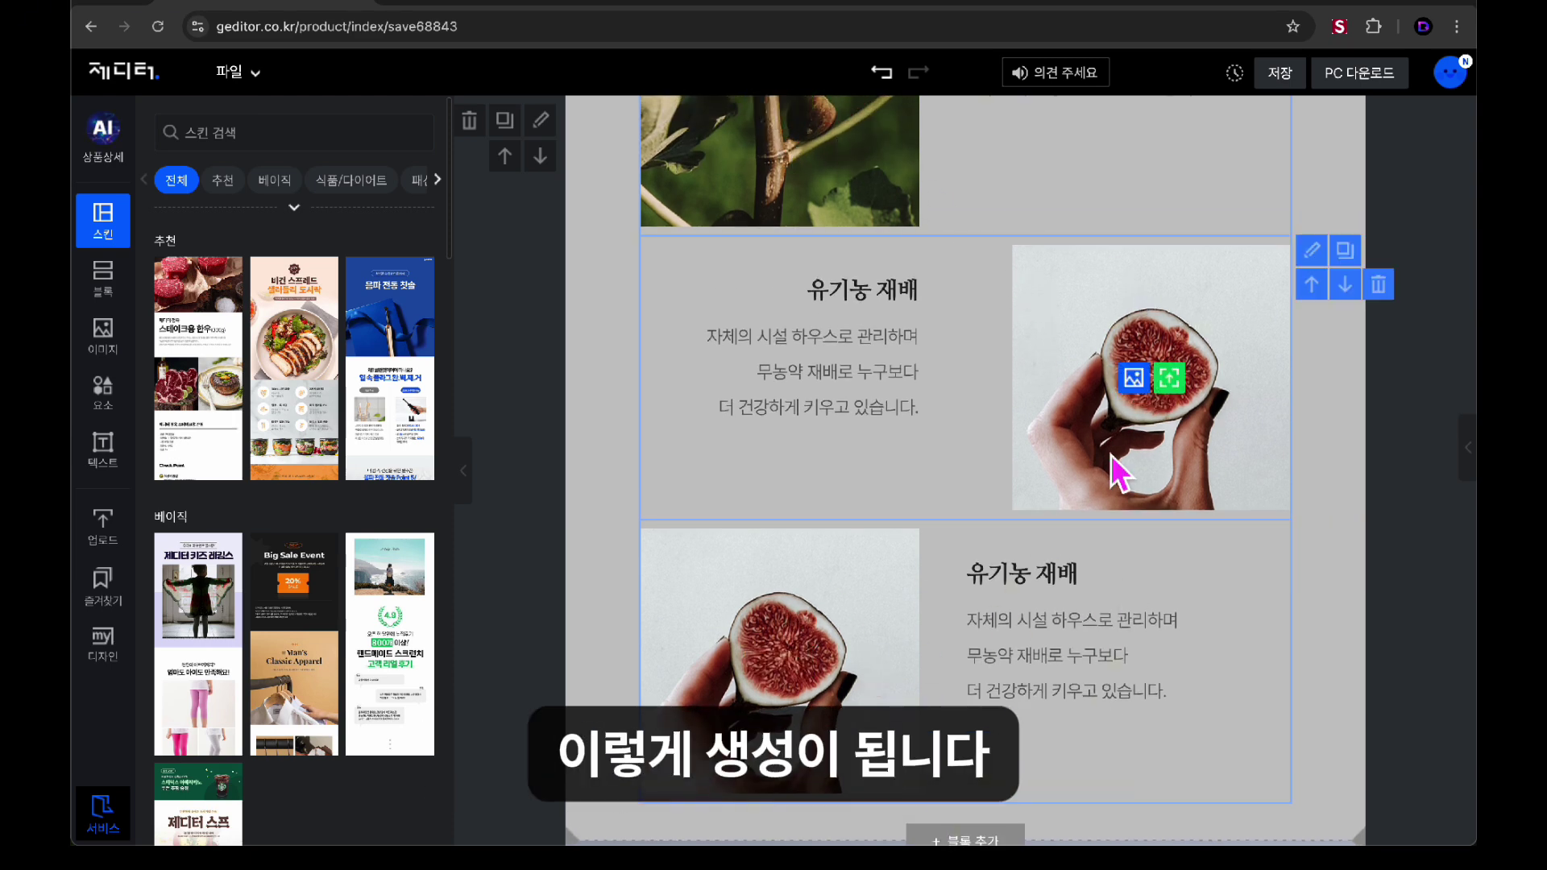
# Replace the fig photo in the duplicated row with the file 제목 없음.png from the 다운로드 folder
pyautogui.scroll(-3, 1047, 604)
pyautogui.click(776, 395)
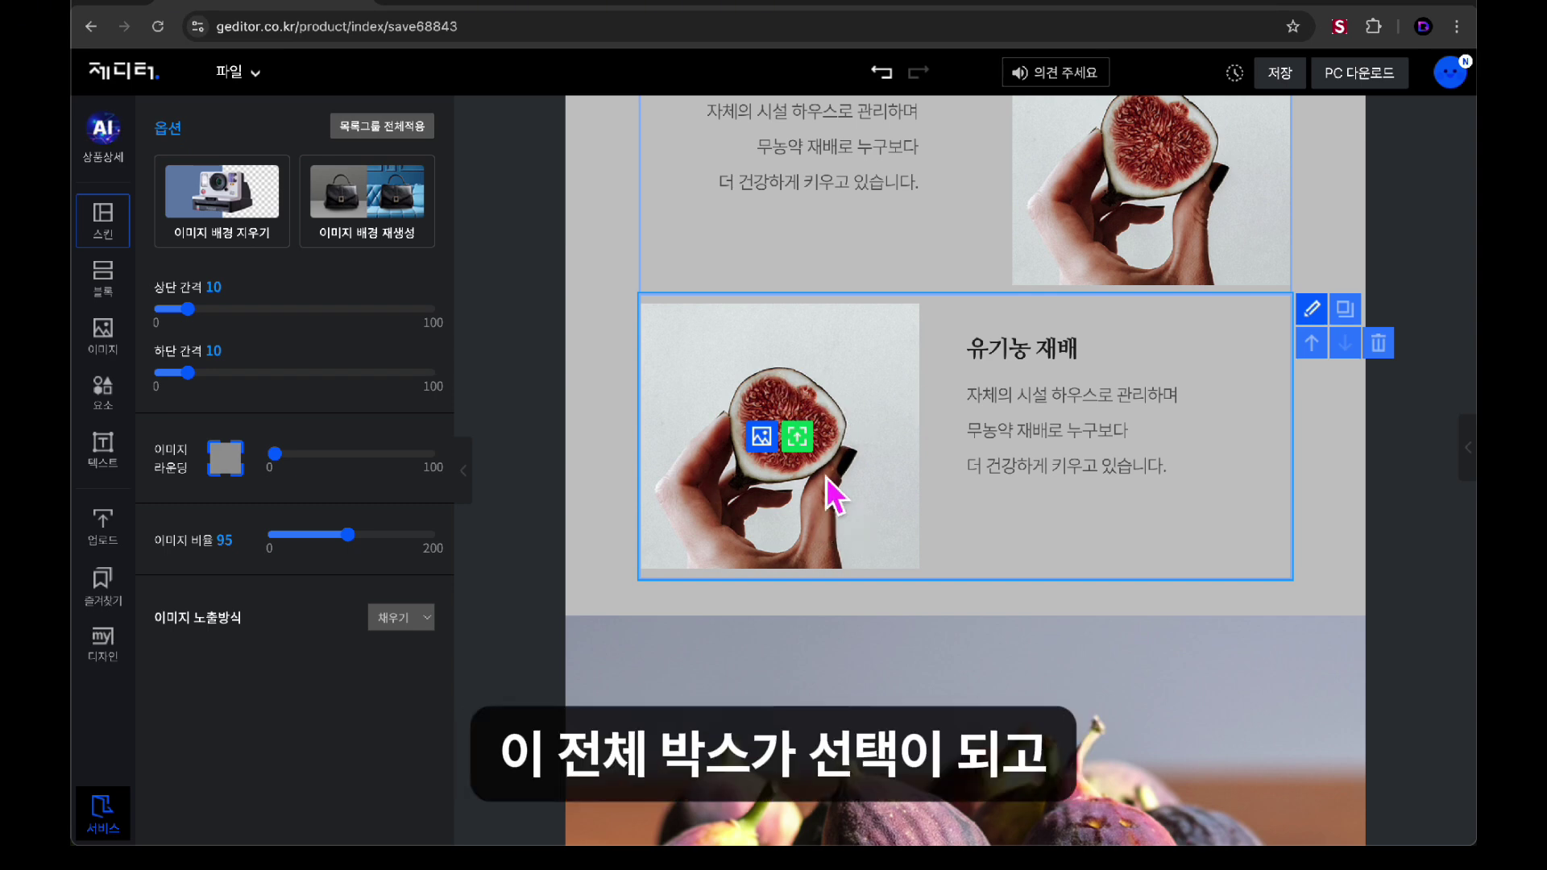
pyautogui.click(1236, 507)
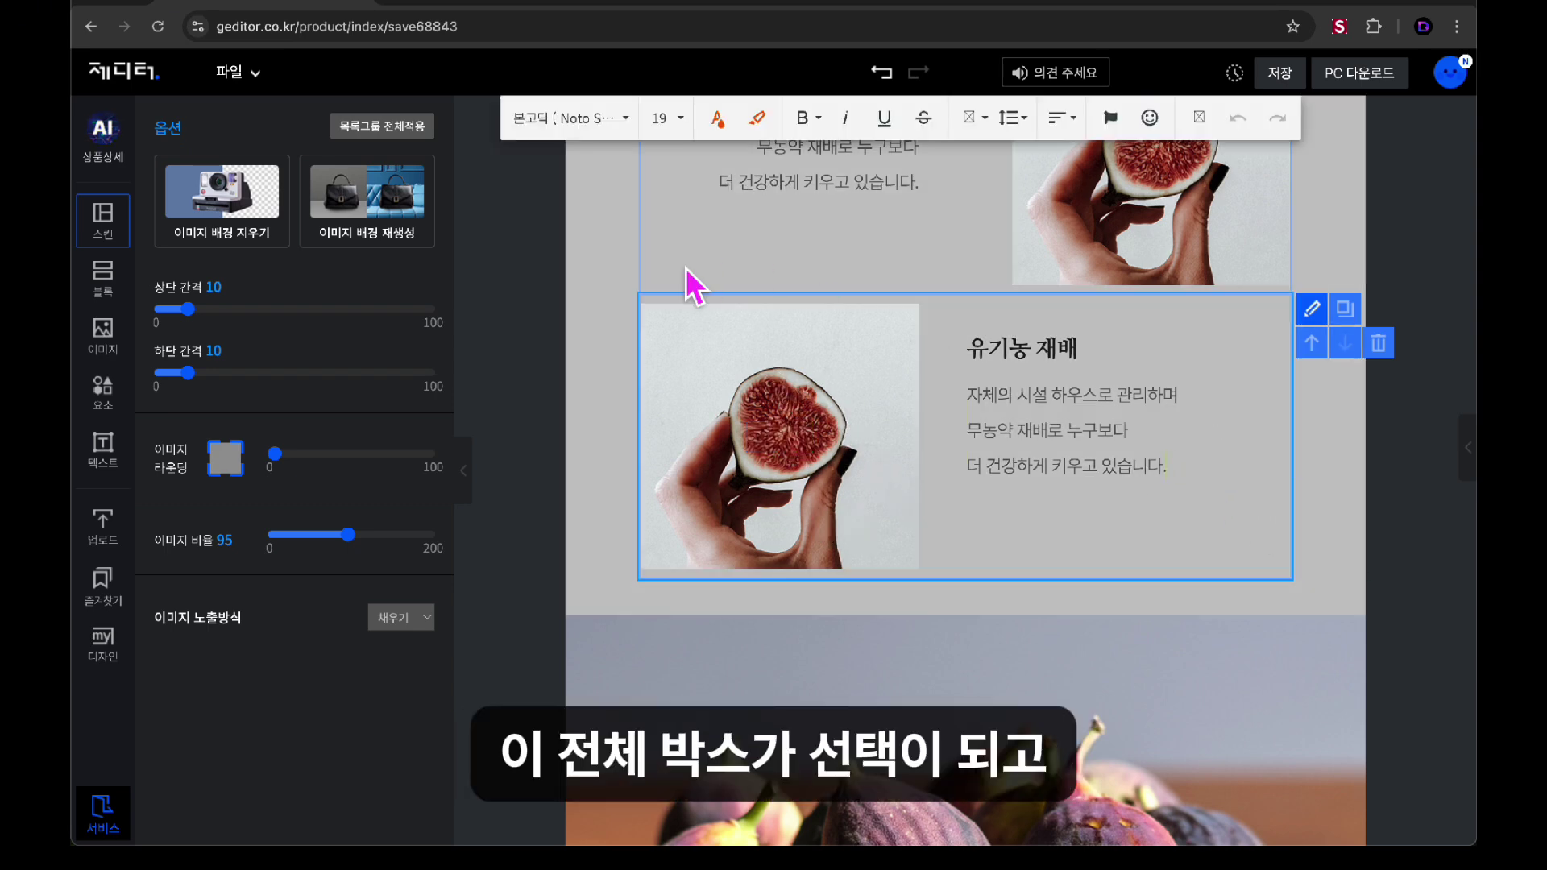
pyautogui.click(757, 393)
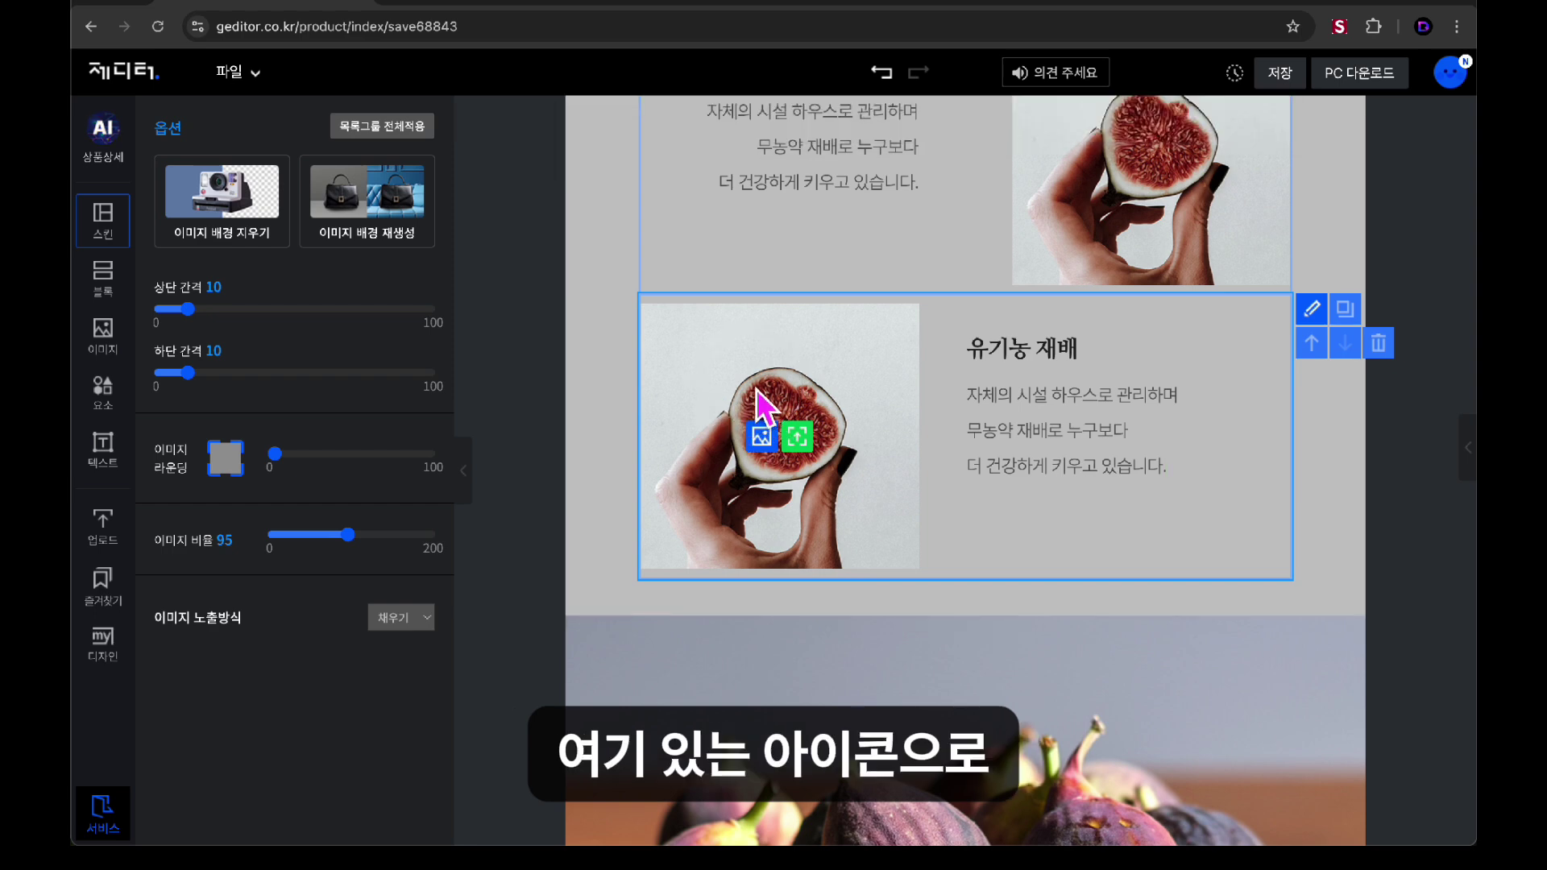
pyautogui.click(796, 437)
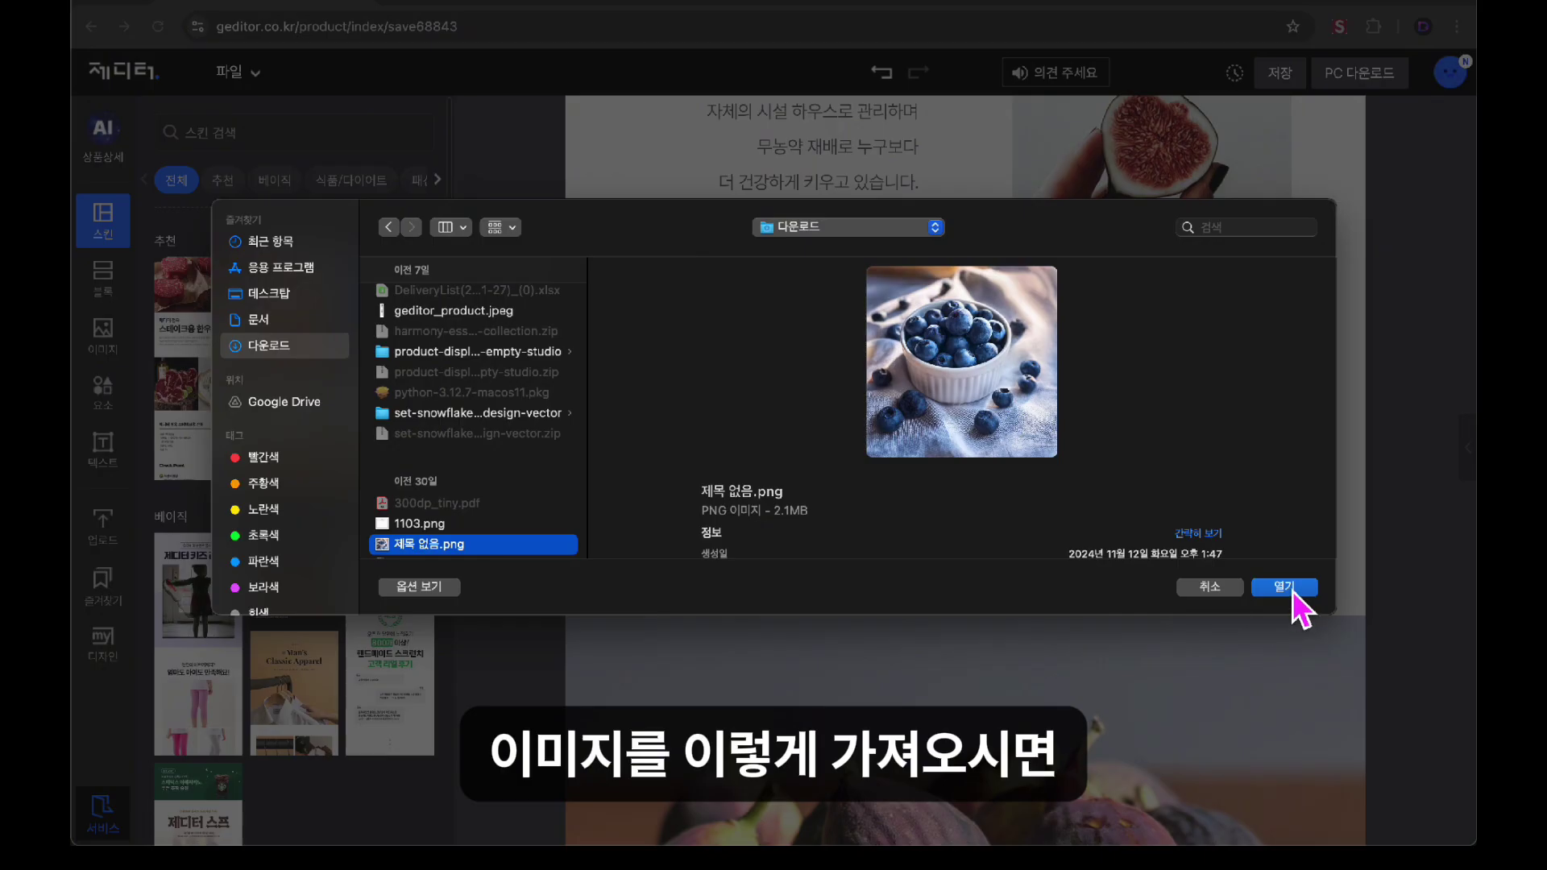
pyautogui.click(1291, 592)
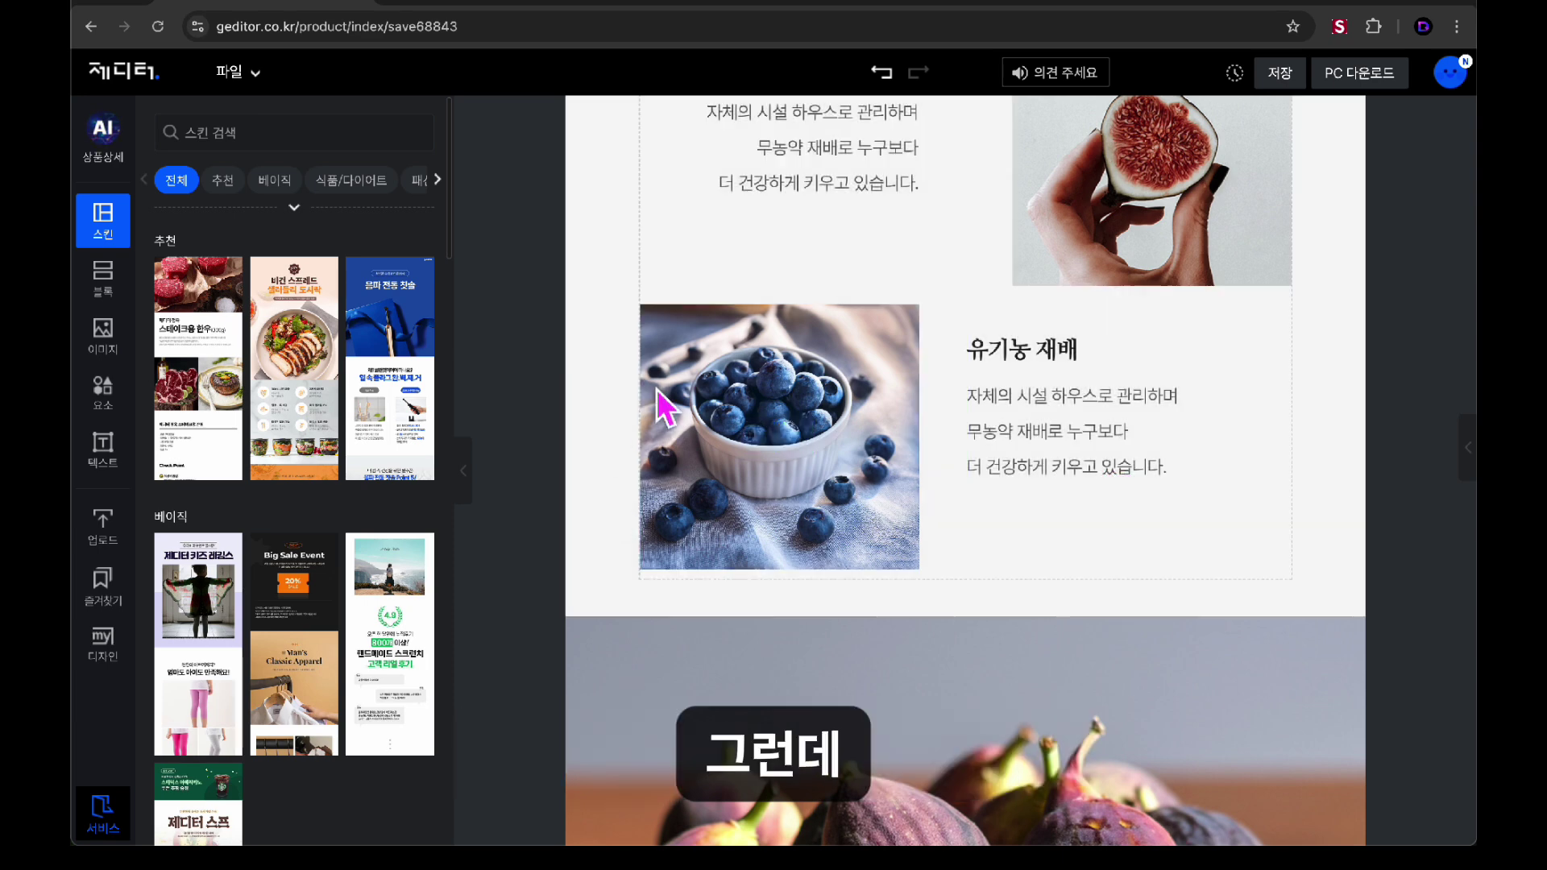
# Round the corners of the blueberry photo and set its image ratio to 105, keeping the row's bottom spacing at 10
pyautogui.click(846, 564)
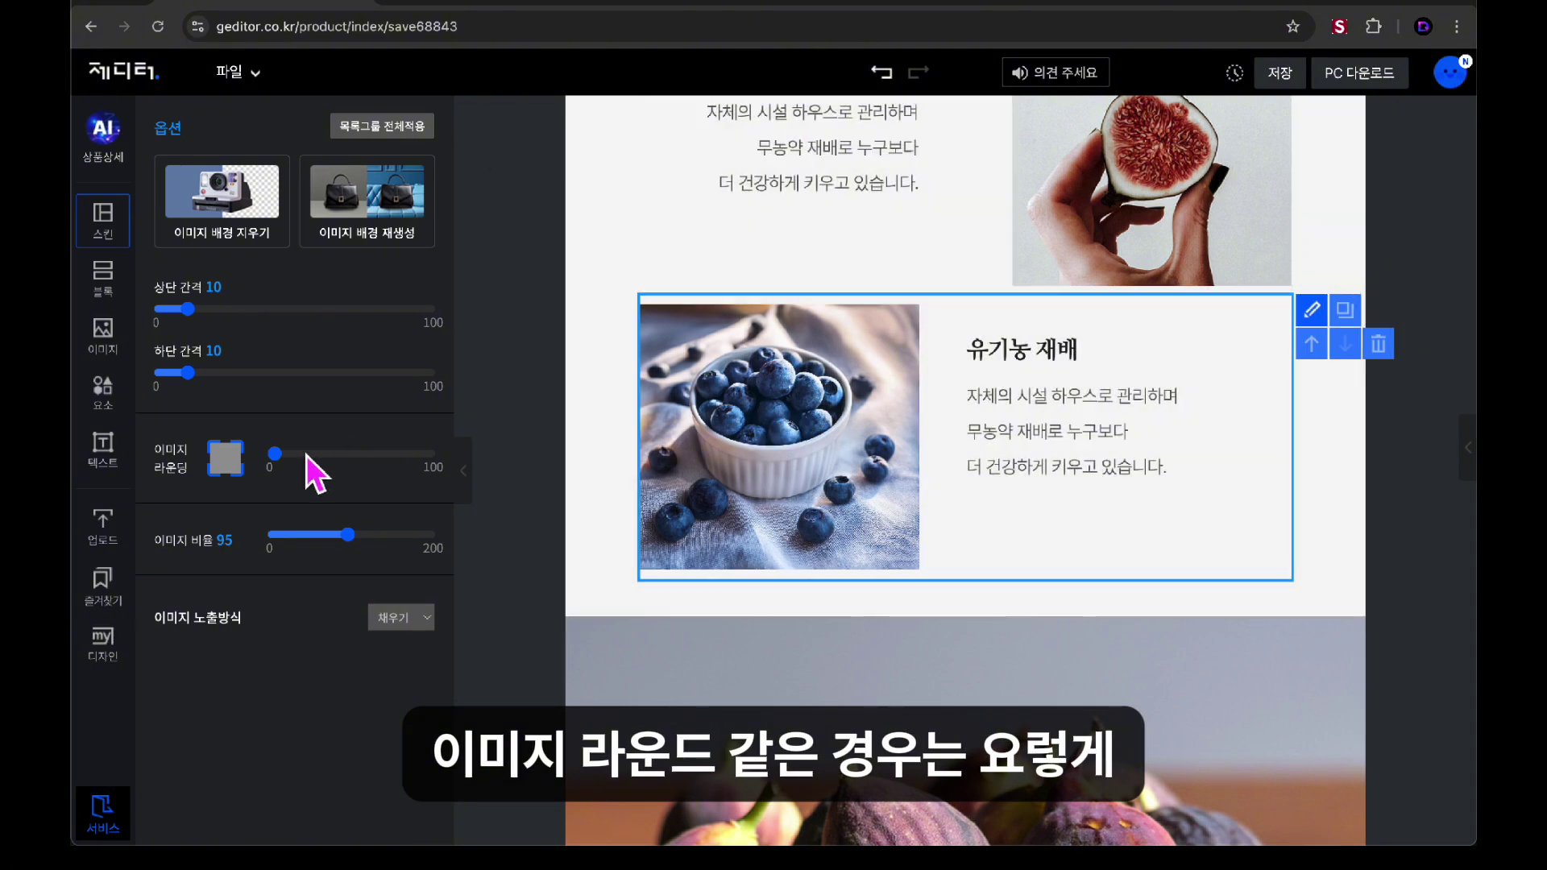
pyautogui.moveTo(304, 454); pyautogui.dragTo(336, 455)
pyautogui.moveTo(355, 538); pyautogui.dragTo(322, 536)
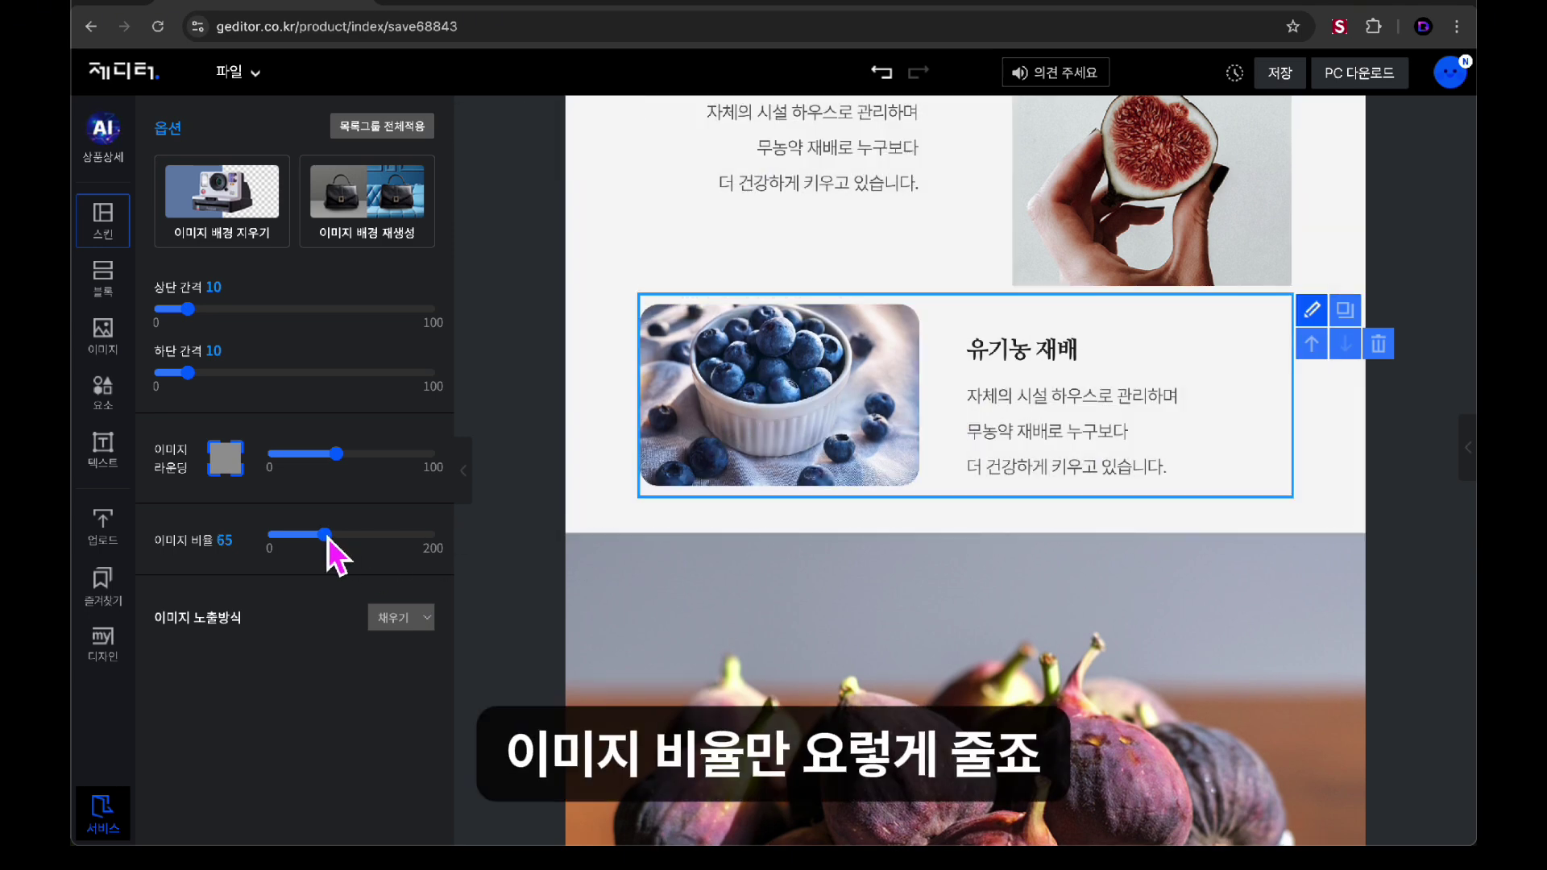
pyautogui.moveTo(328, 538); pyautogui.dragTo(362, 545)
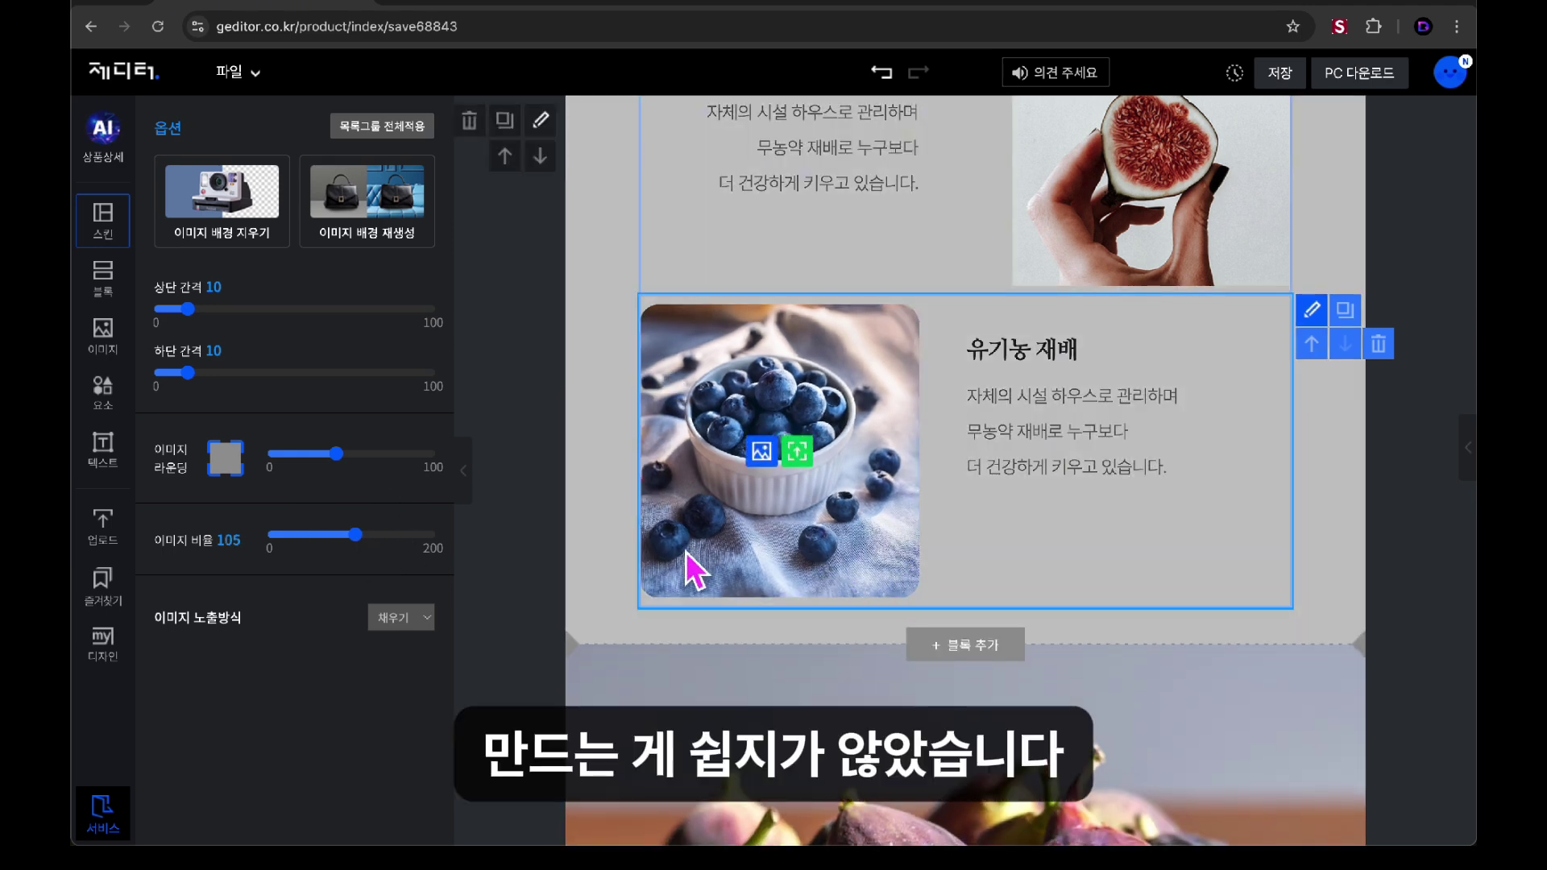
pyautogui.click(238, 374)
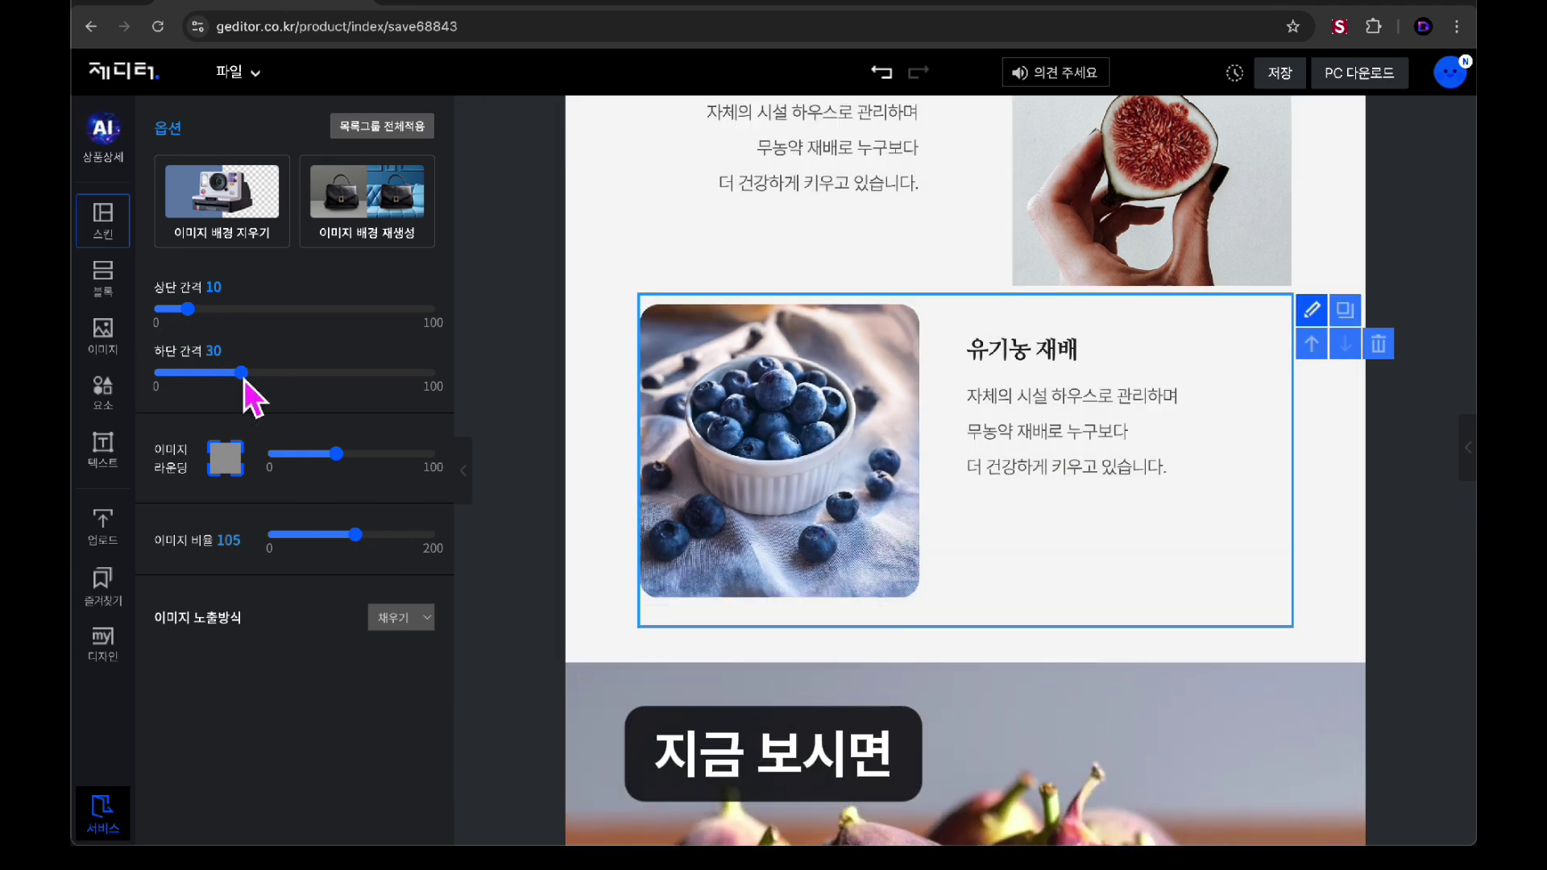
pyautogui.moveTo(199, 385); pyautogui.dragTo(190, 375)
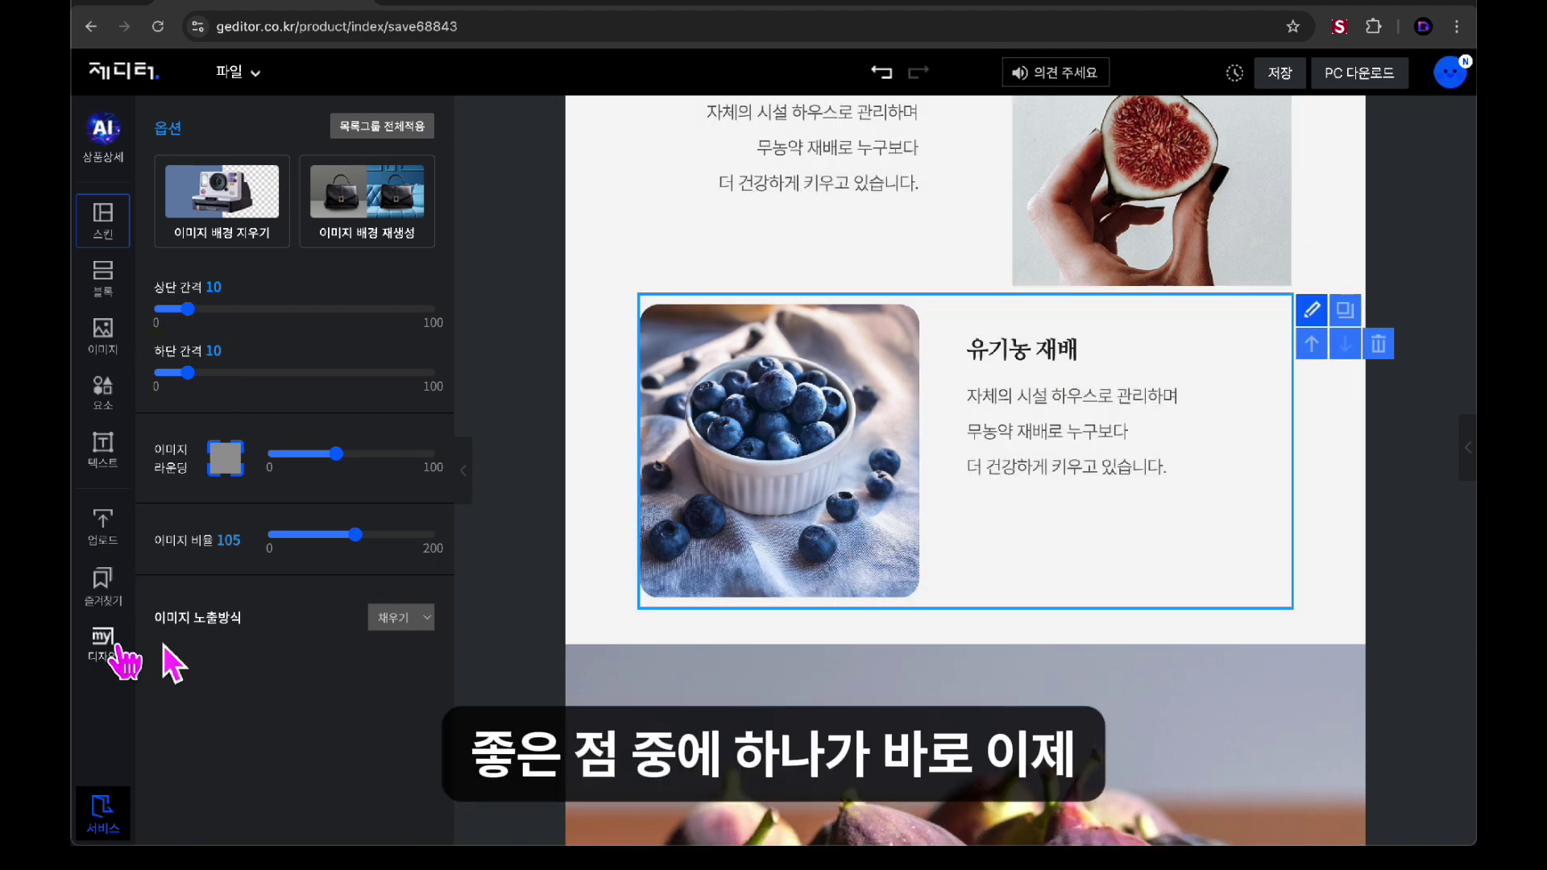
# Check the whole detail page in the mobile preview, starting from the welcome coupon section, and close the preview
pyautogui.click(1468, 461)
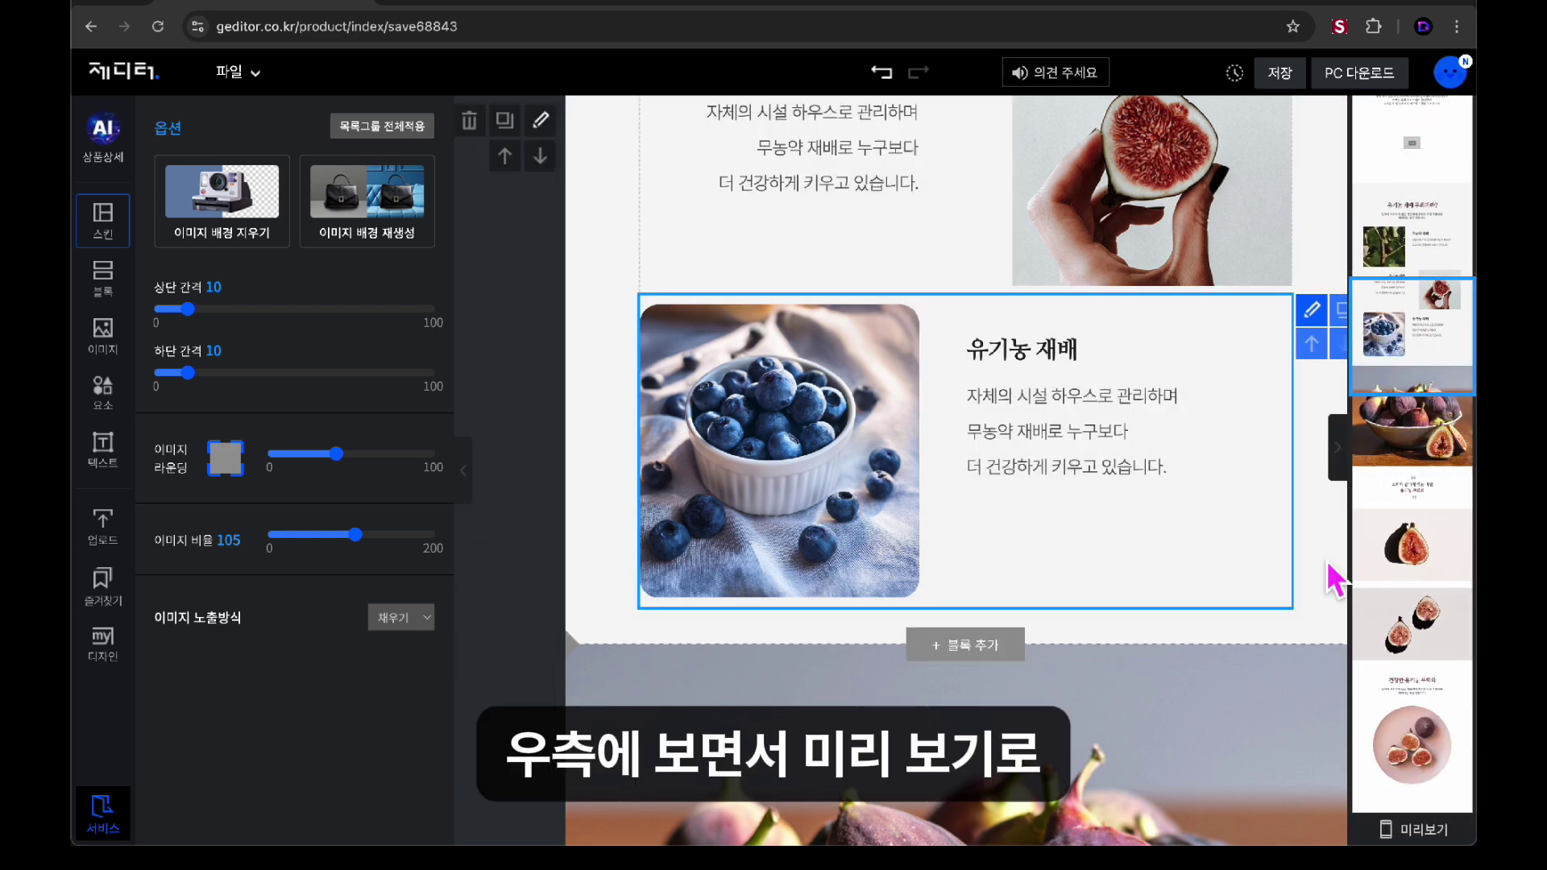
pyautogui.click(1419, 830)
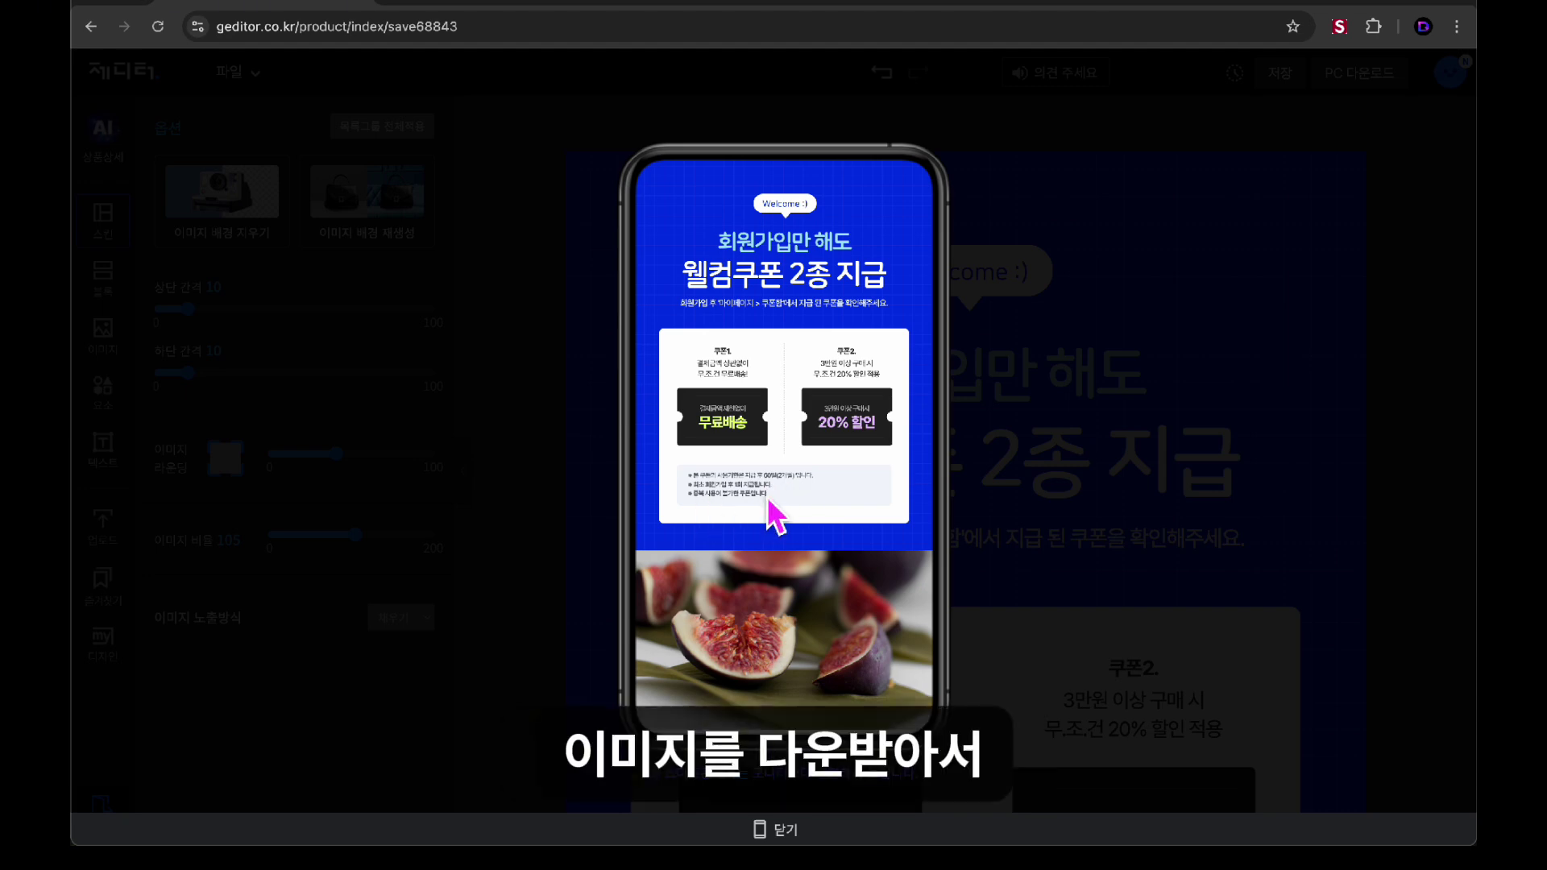
pyautogui.click(786, 834)
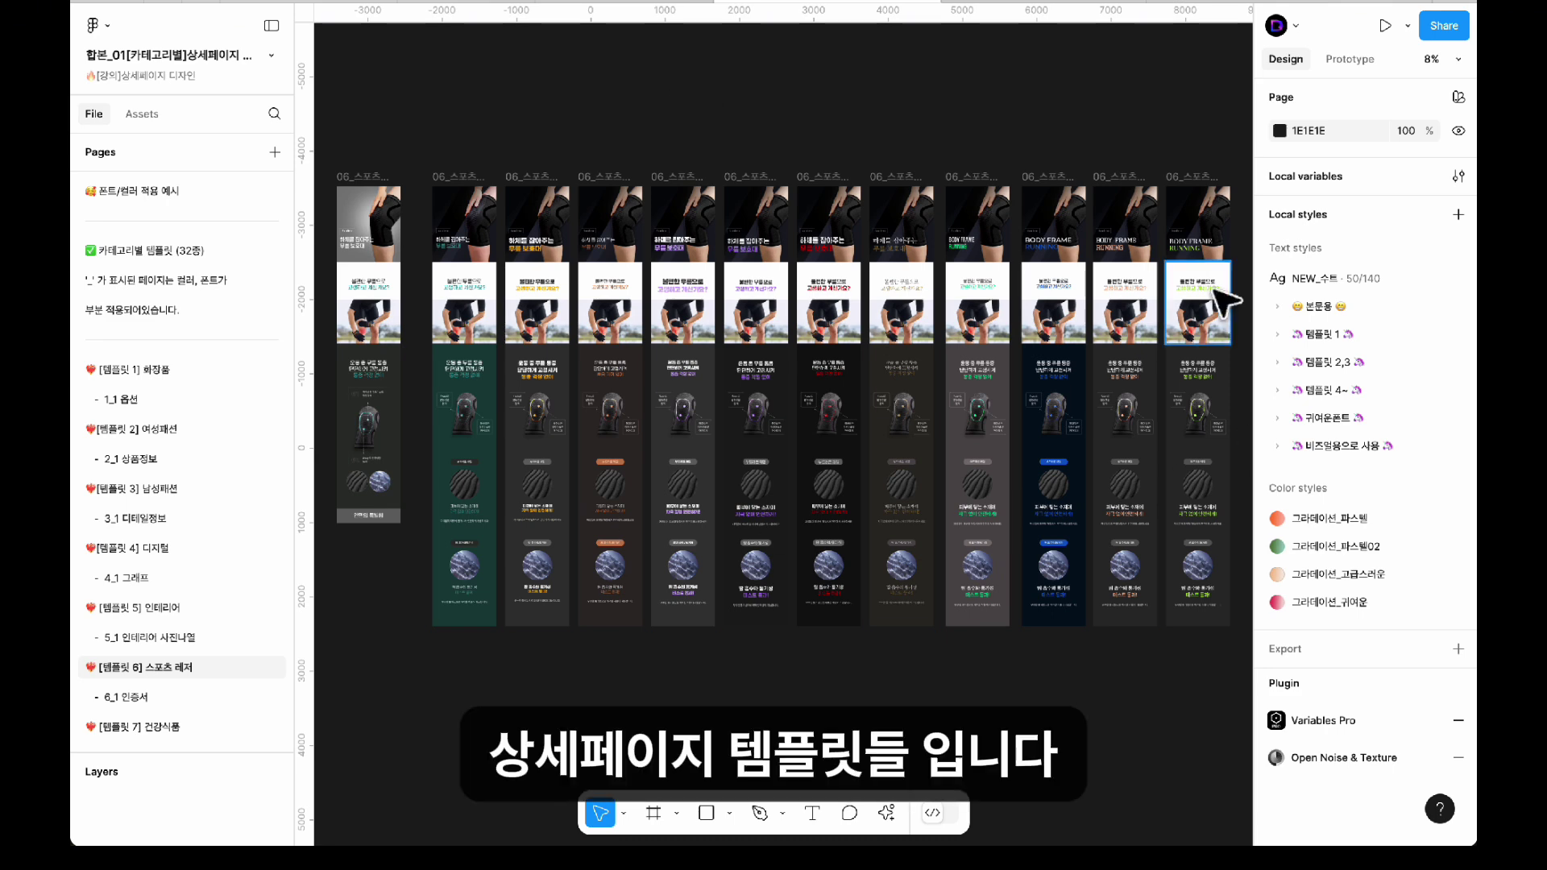
# Switch to Figma and examine the category template pages from 화장품 to 의료기기, along with the 템플릿 4~ text styles
pyautogui.click(165, 456)
pyautogui.click(166, 430)
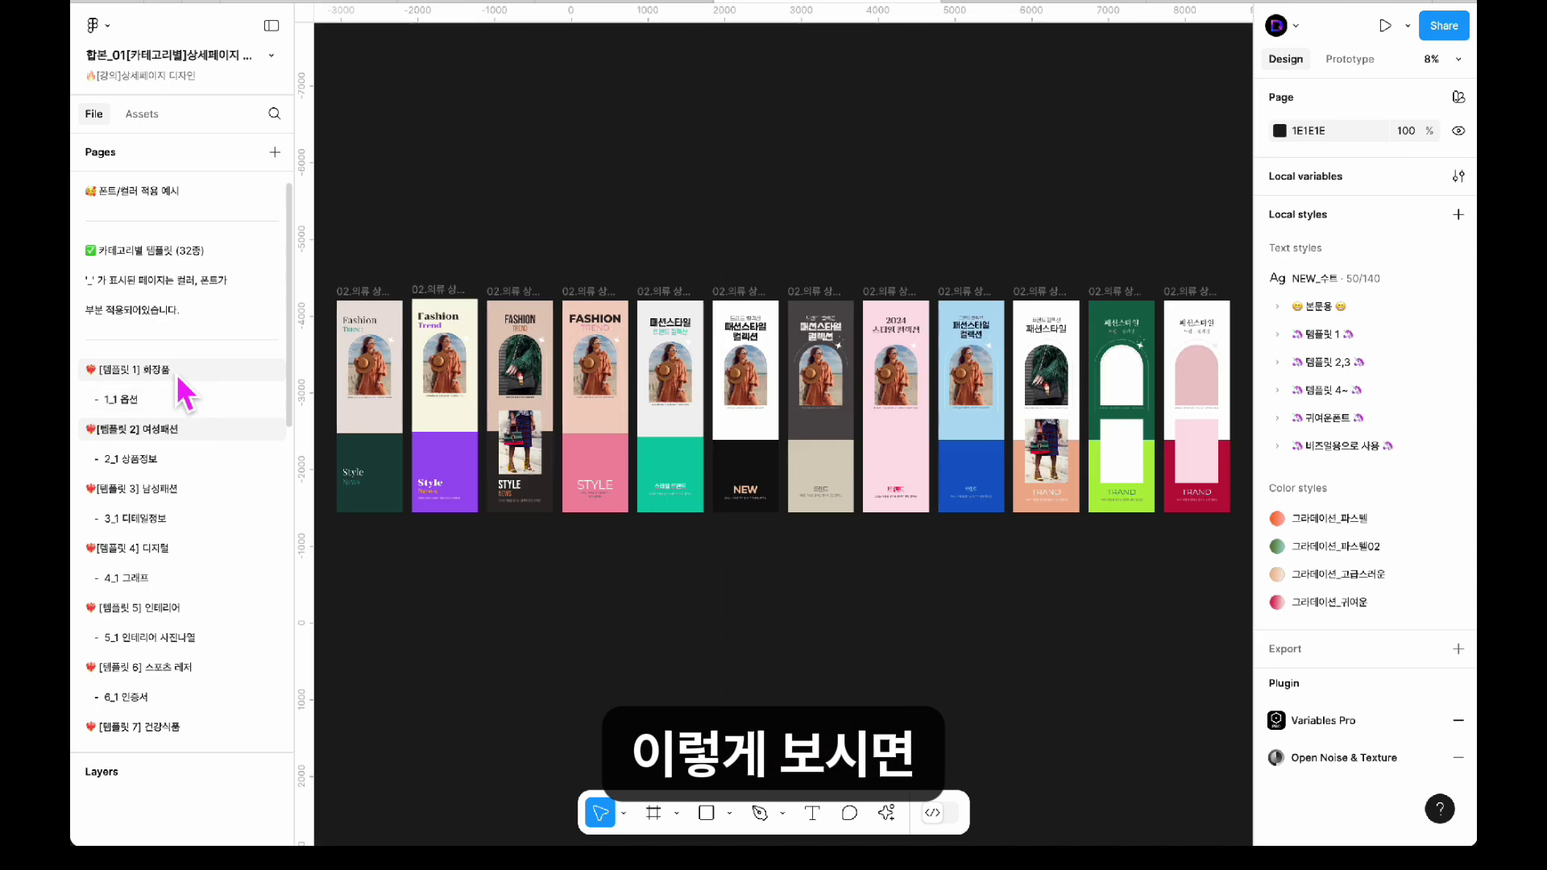
pyautogui.click(176, 374)
pyautogui.click(205, 523)
pyautogui.click(194, 578)
pyautogui.click(181, 640)
pyautogui.scroll(-1, 246, 645)
pyautogui.click(208, 627)
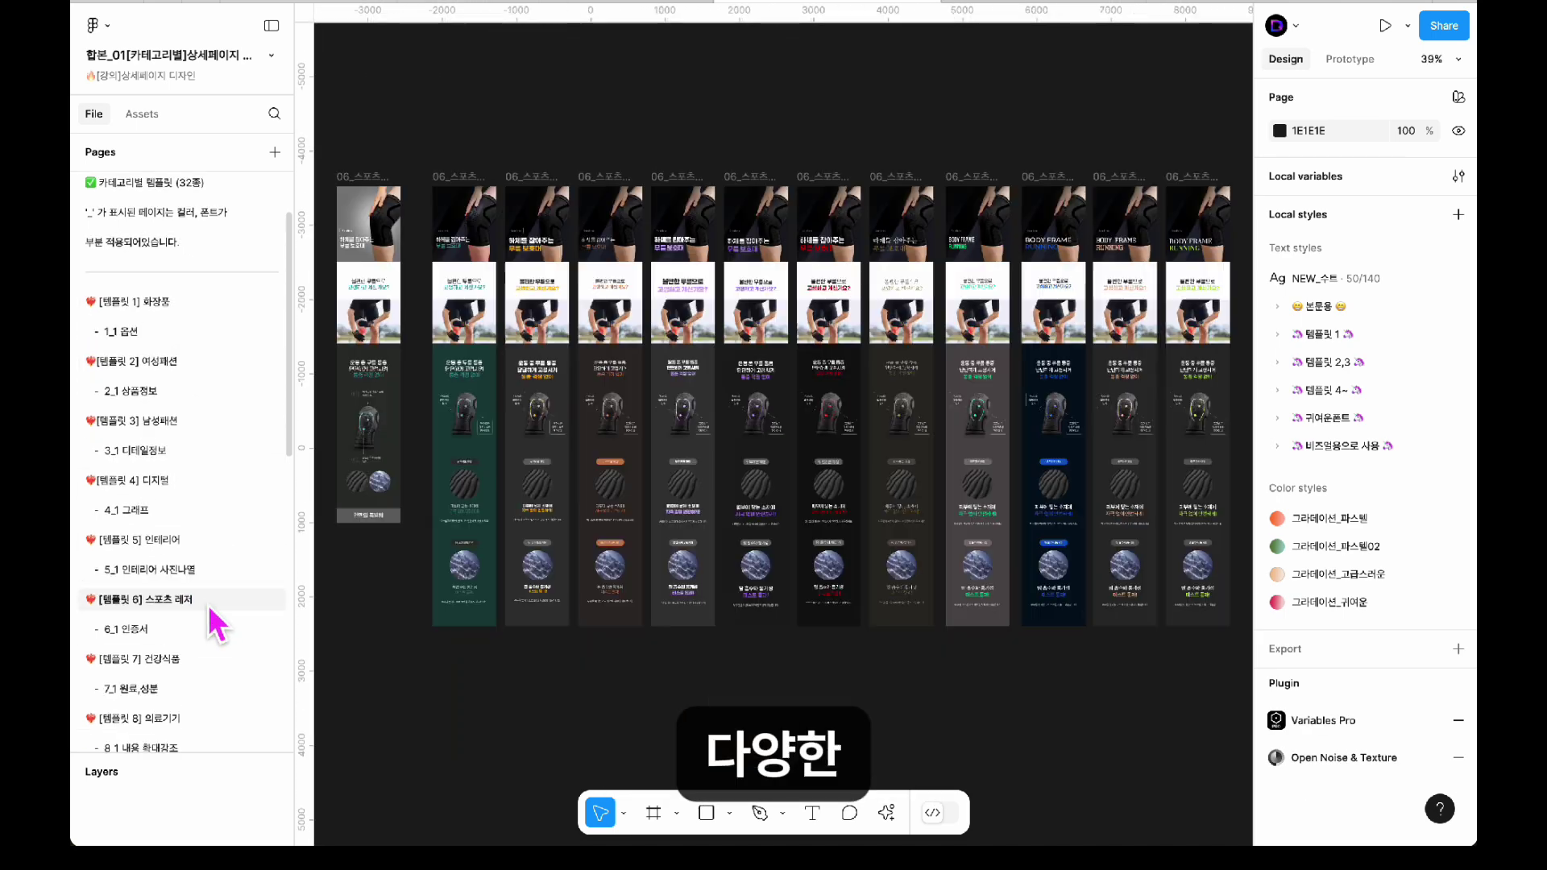
pyautogui.click(195, 661)
pyautogui.click(185, 689)
pyautogui.scroll(-1, 189, 652)
pyautogui.click(162, 642)
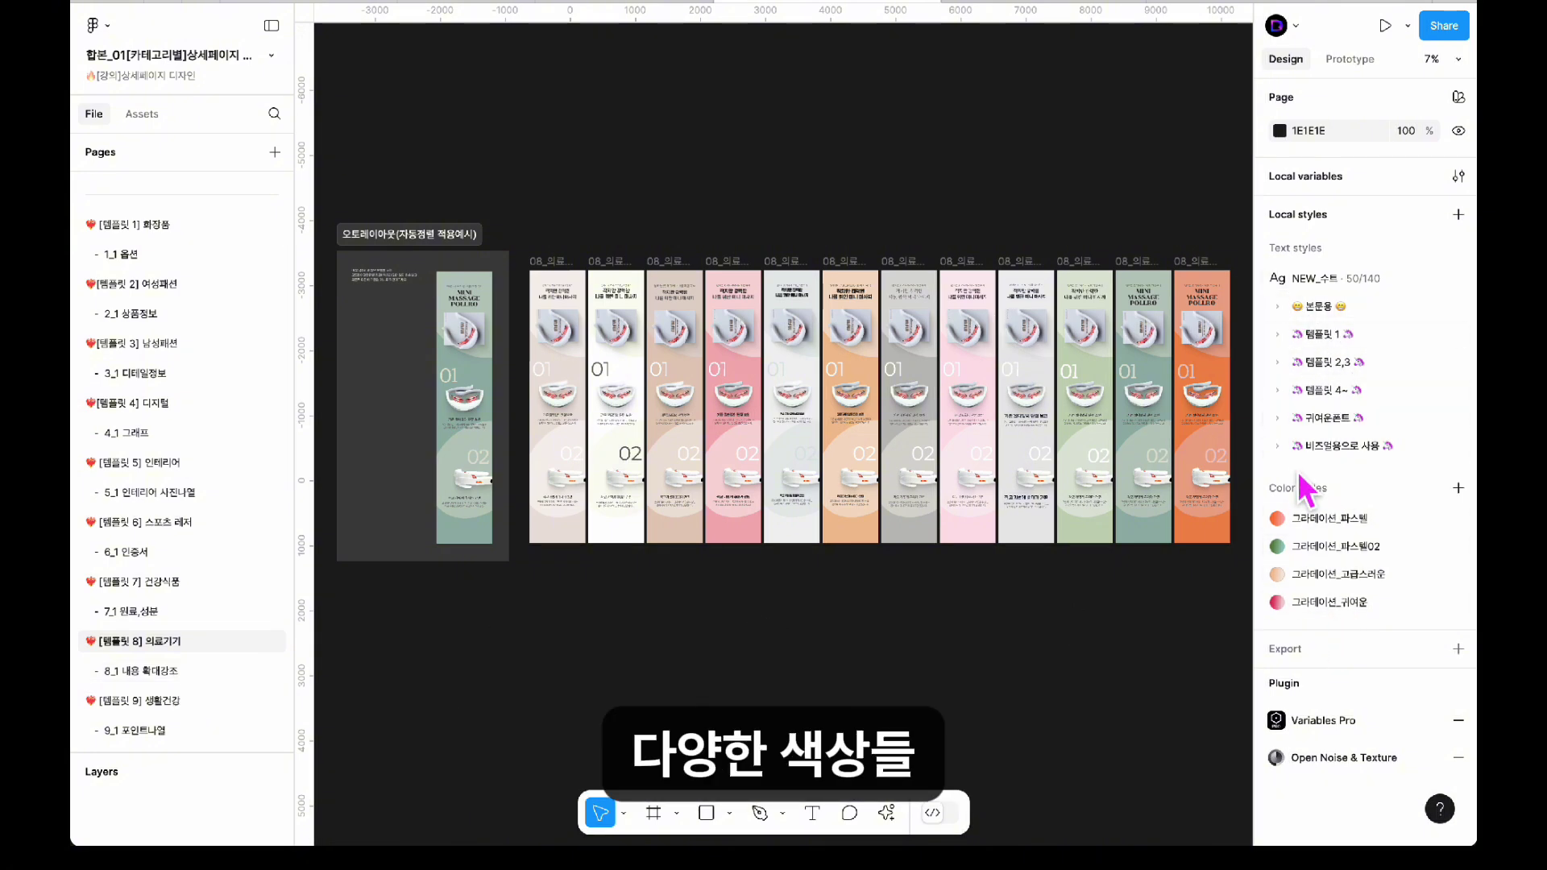
pyautogui.click(1289, 392)
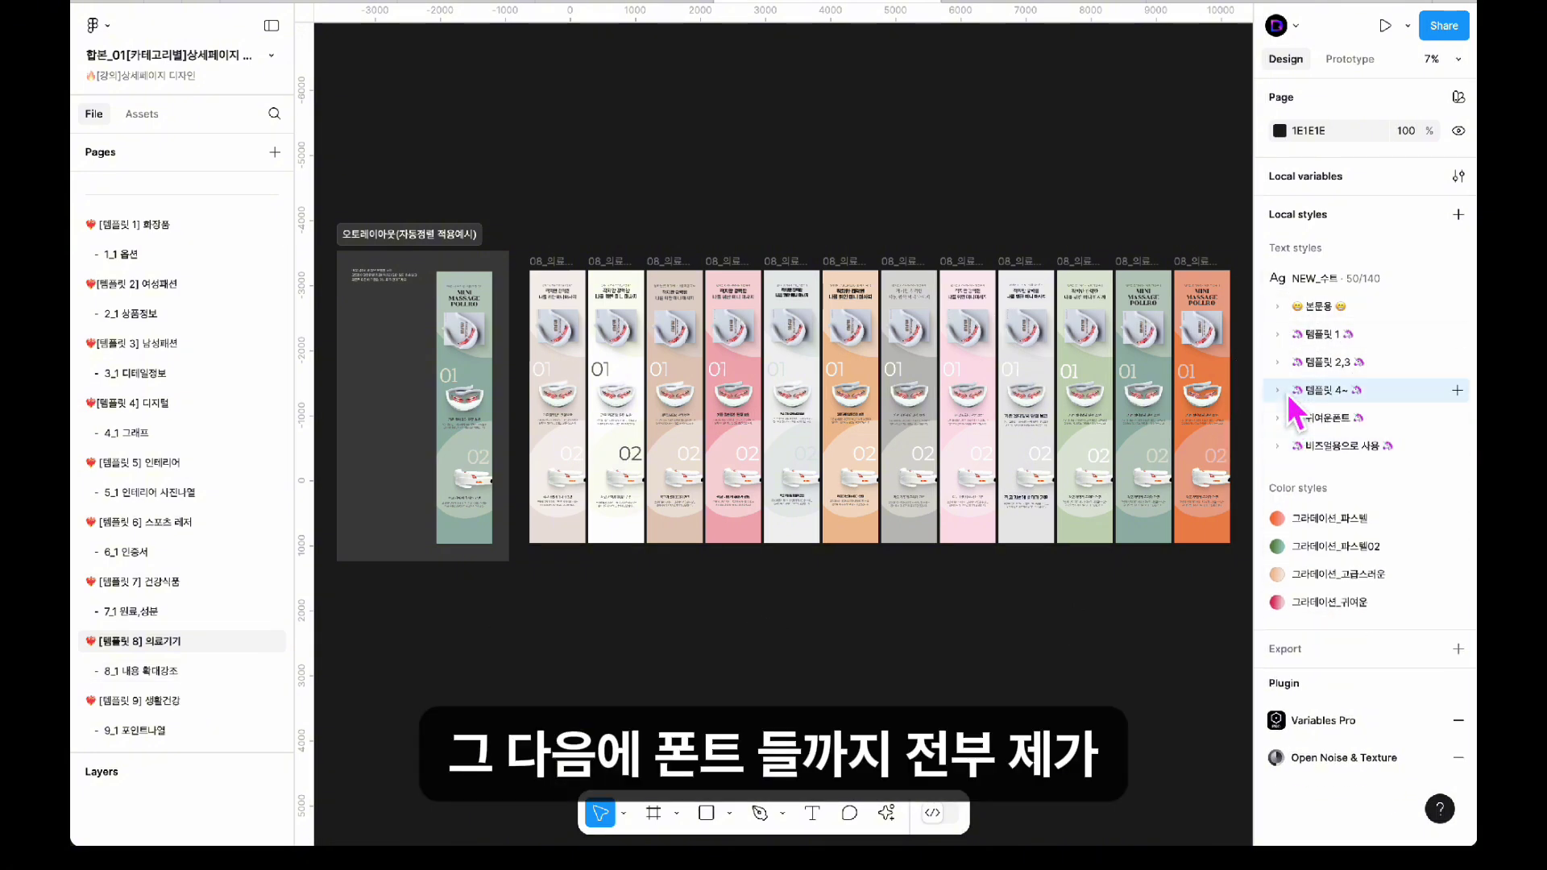
pyautogui.click(1277, 390)
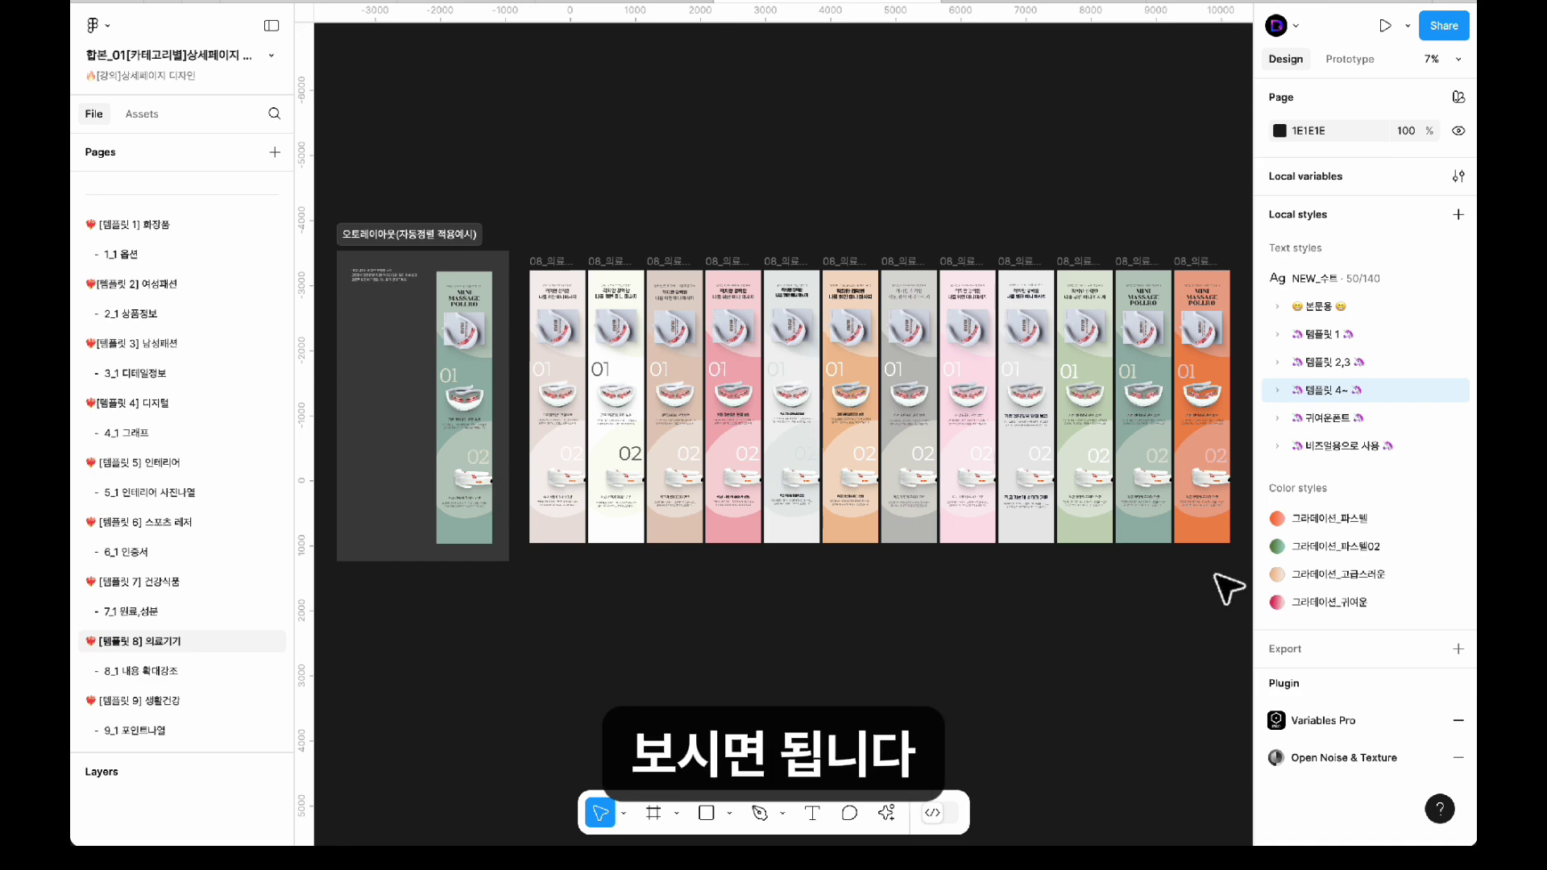
# Look through the 타사비교, 배송안내 and bonus template pages in the 02[공통]상세페이지 공통 콘텐츠 file
pyautogui.click(197, 656)
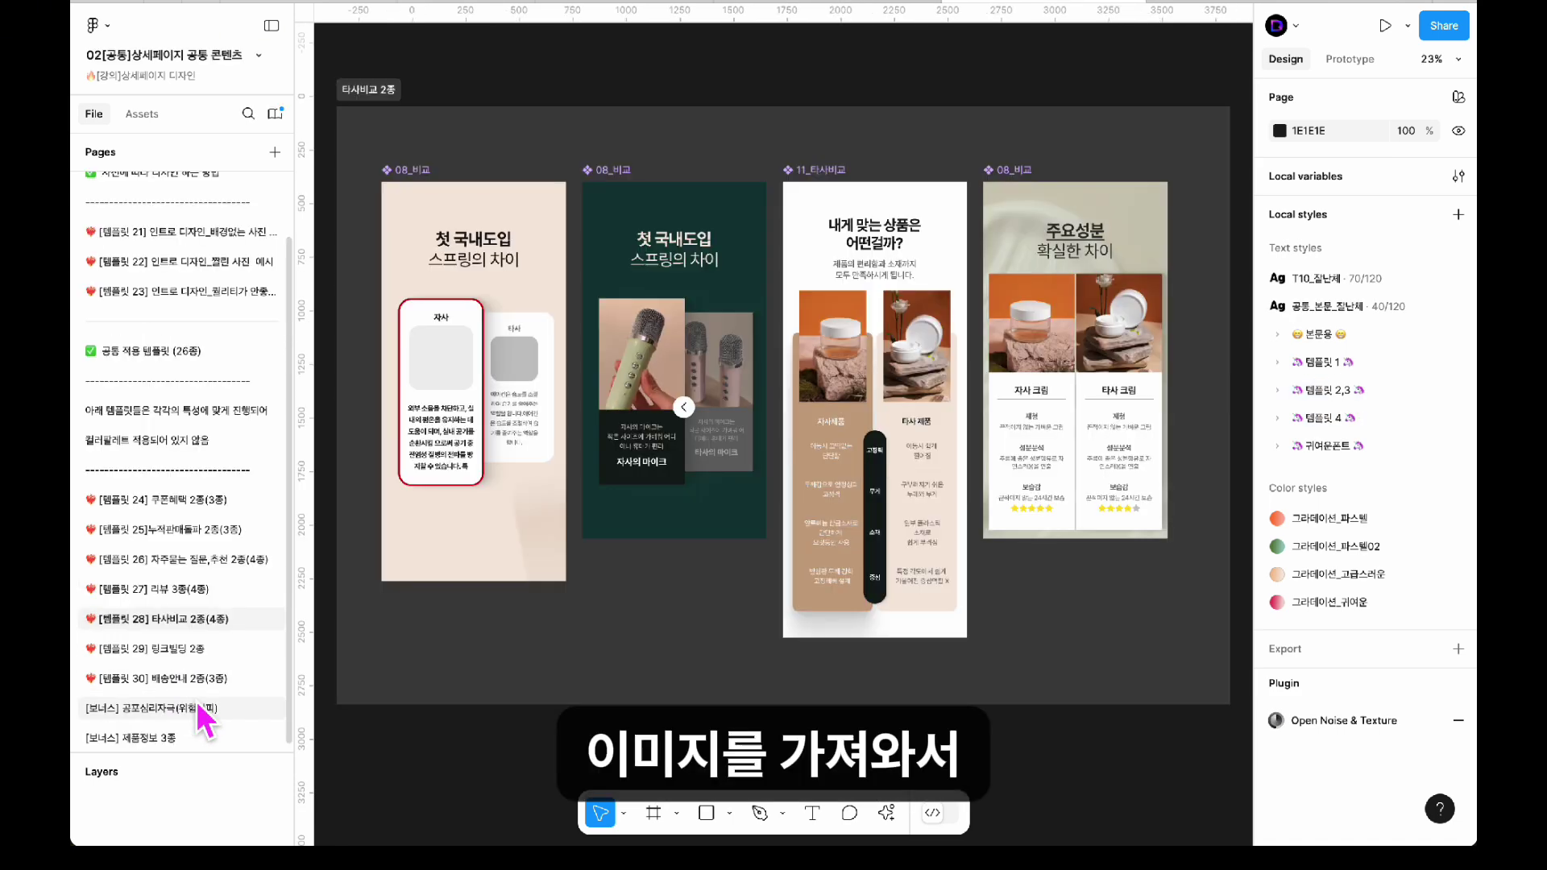
pyautogui.click(204, 732)
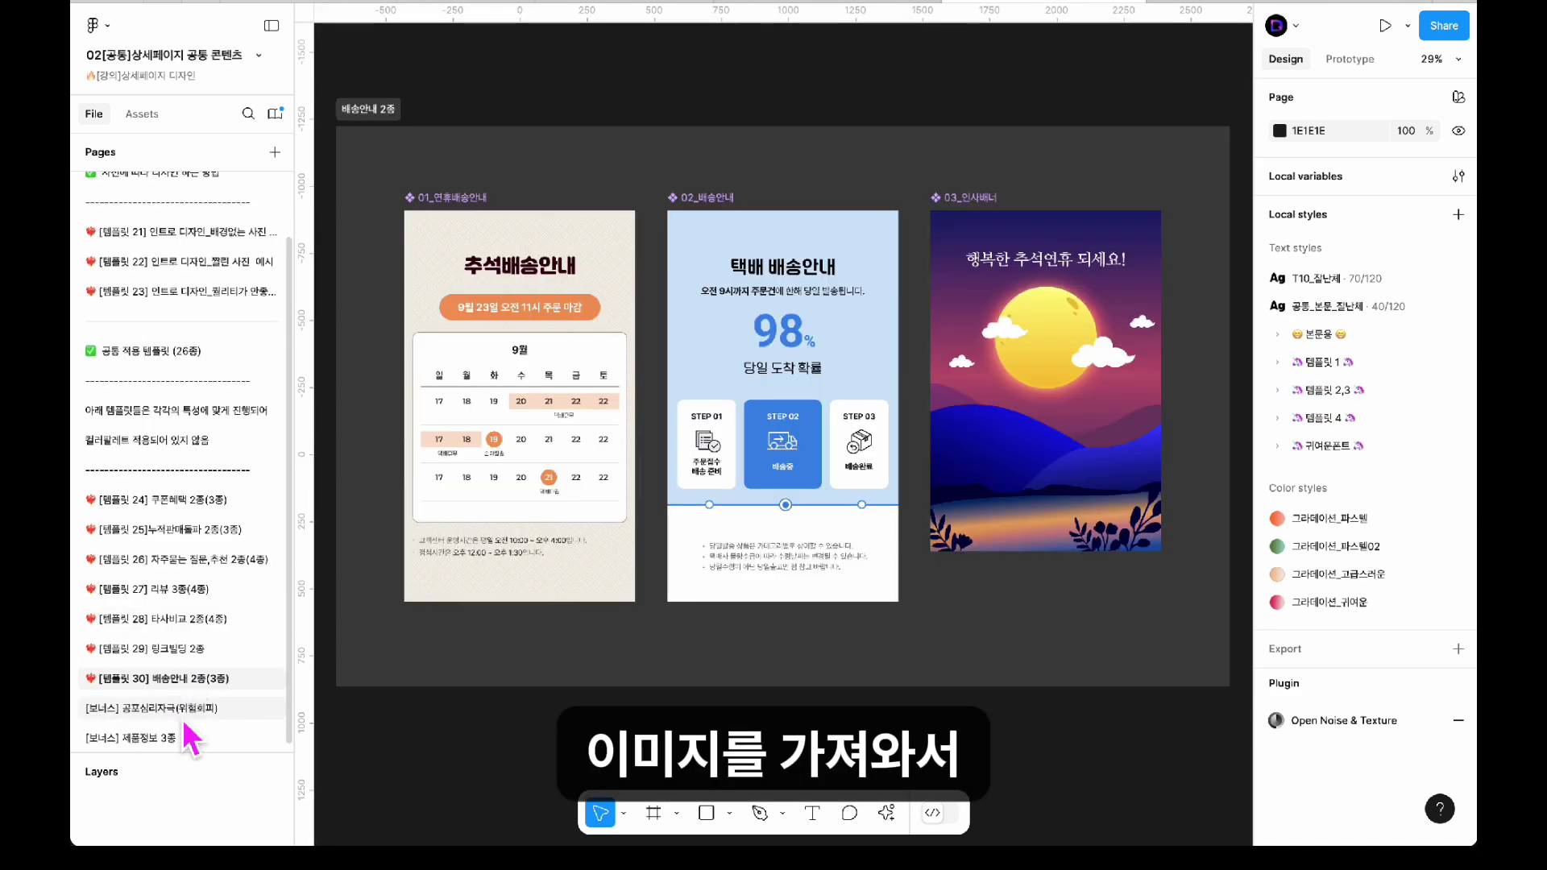
pyautogui.click(151, 708)
pyautogui.click(165, 738)
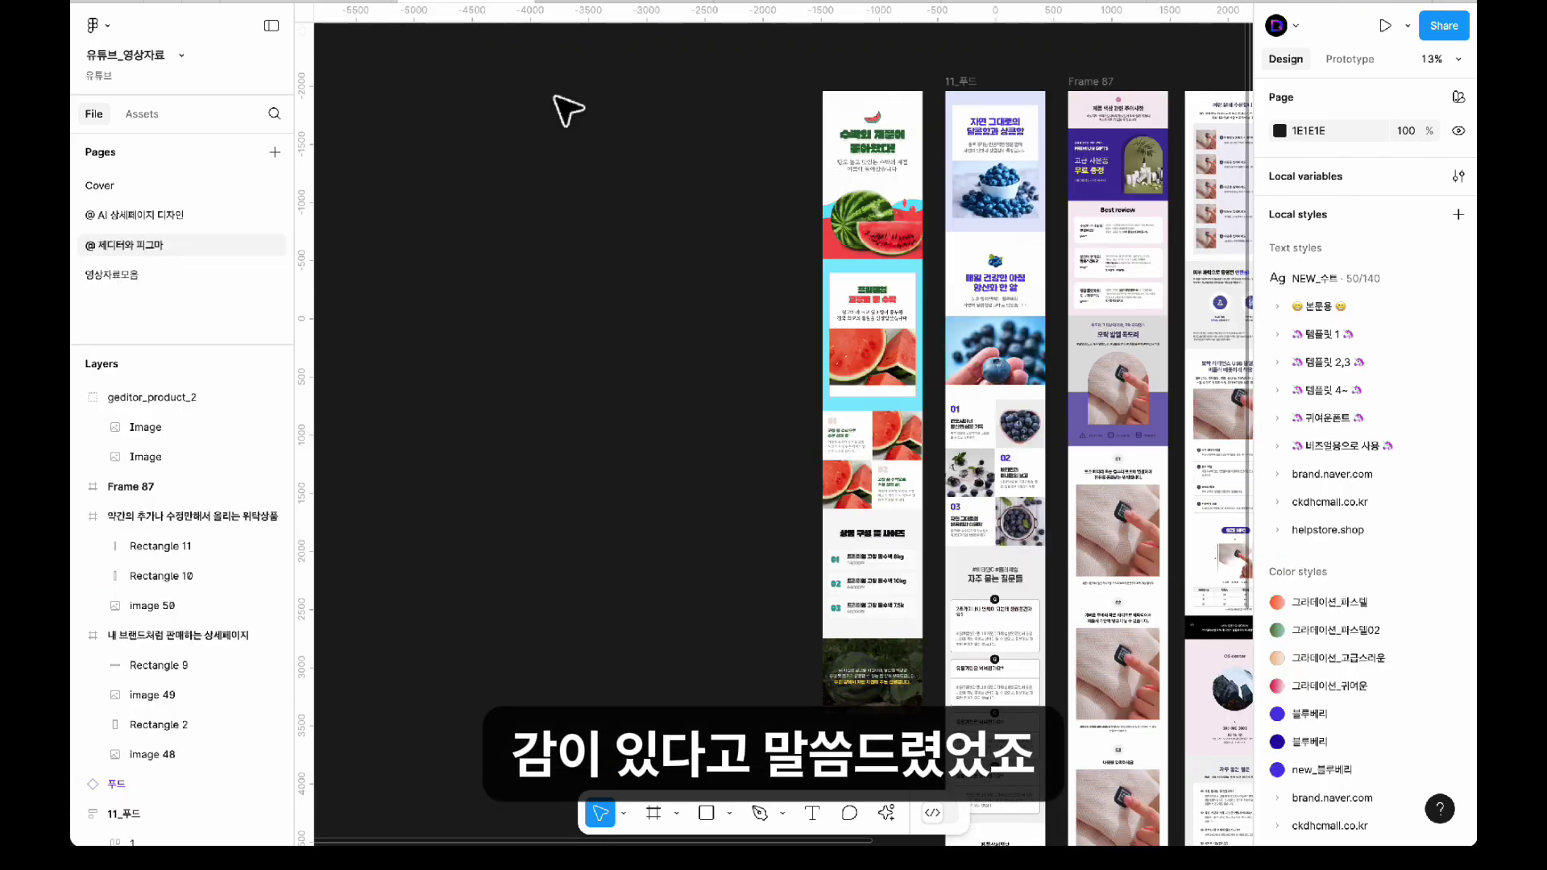
# Examine the watermelon, blueberry and heated scarf detail pages on the @ 제디터와 피그마 page of the 유튜브_영상자료 file
pyautogui.scroll(2, 563, 110)
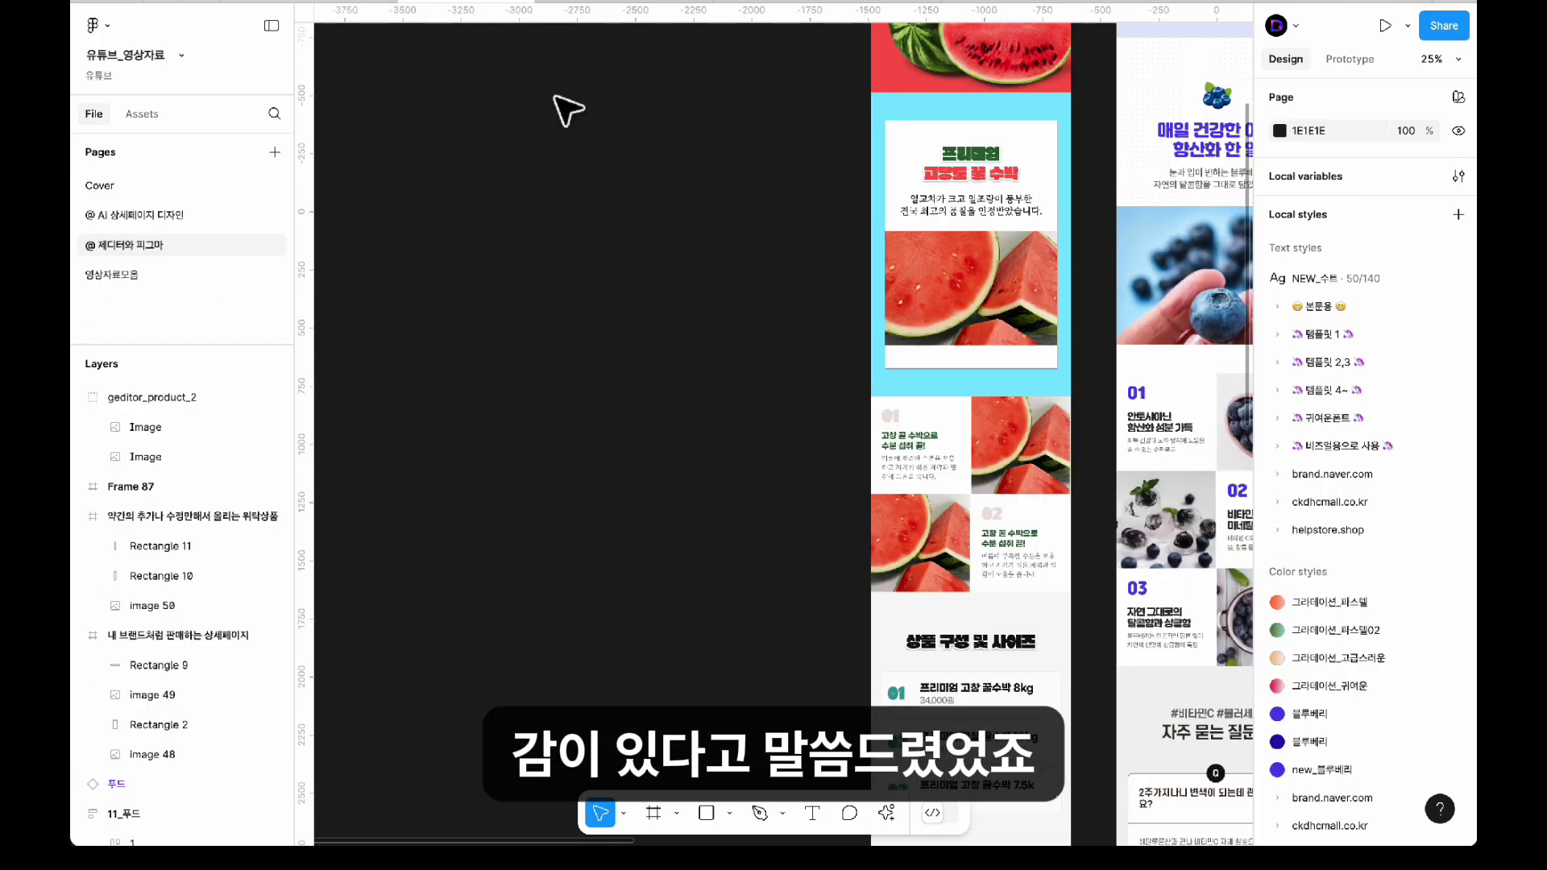
pyautogui.scroll(5, 567, 111)
pyautogui.hscroll(3, 567, 110)
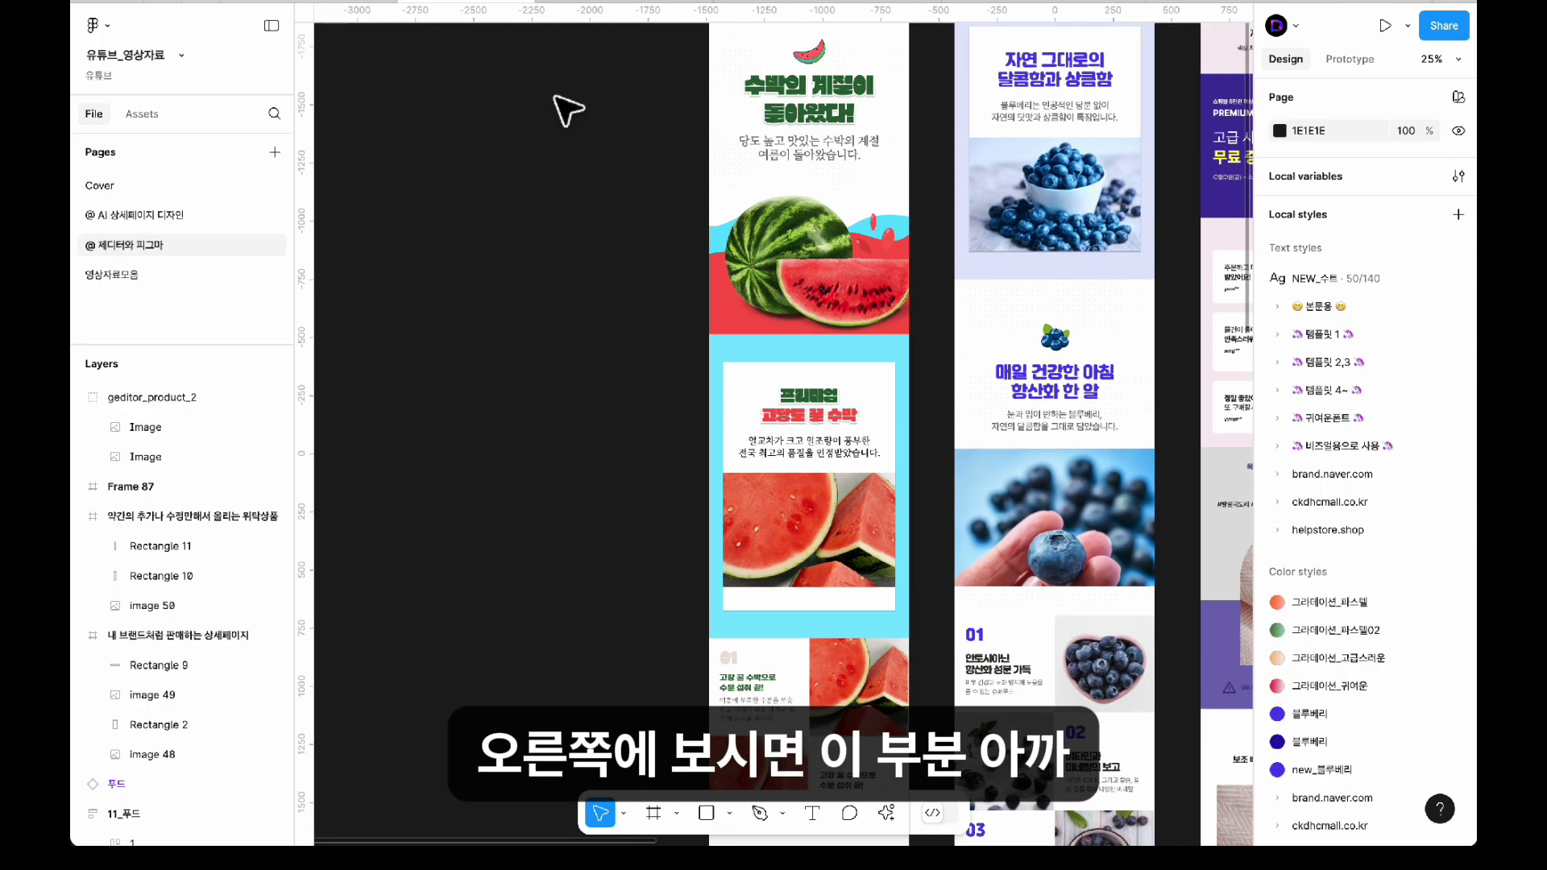
pyautogui.hscroll(5, 568, 111)
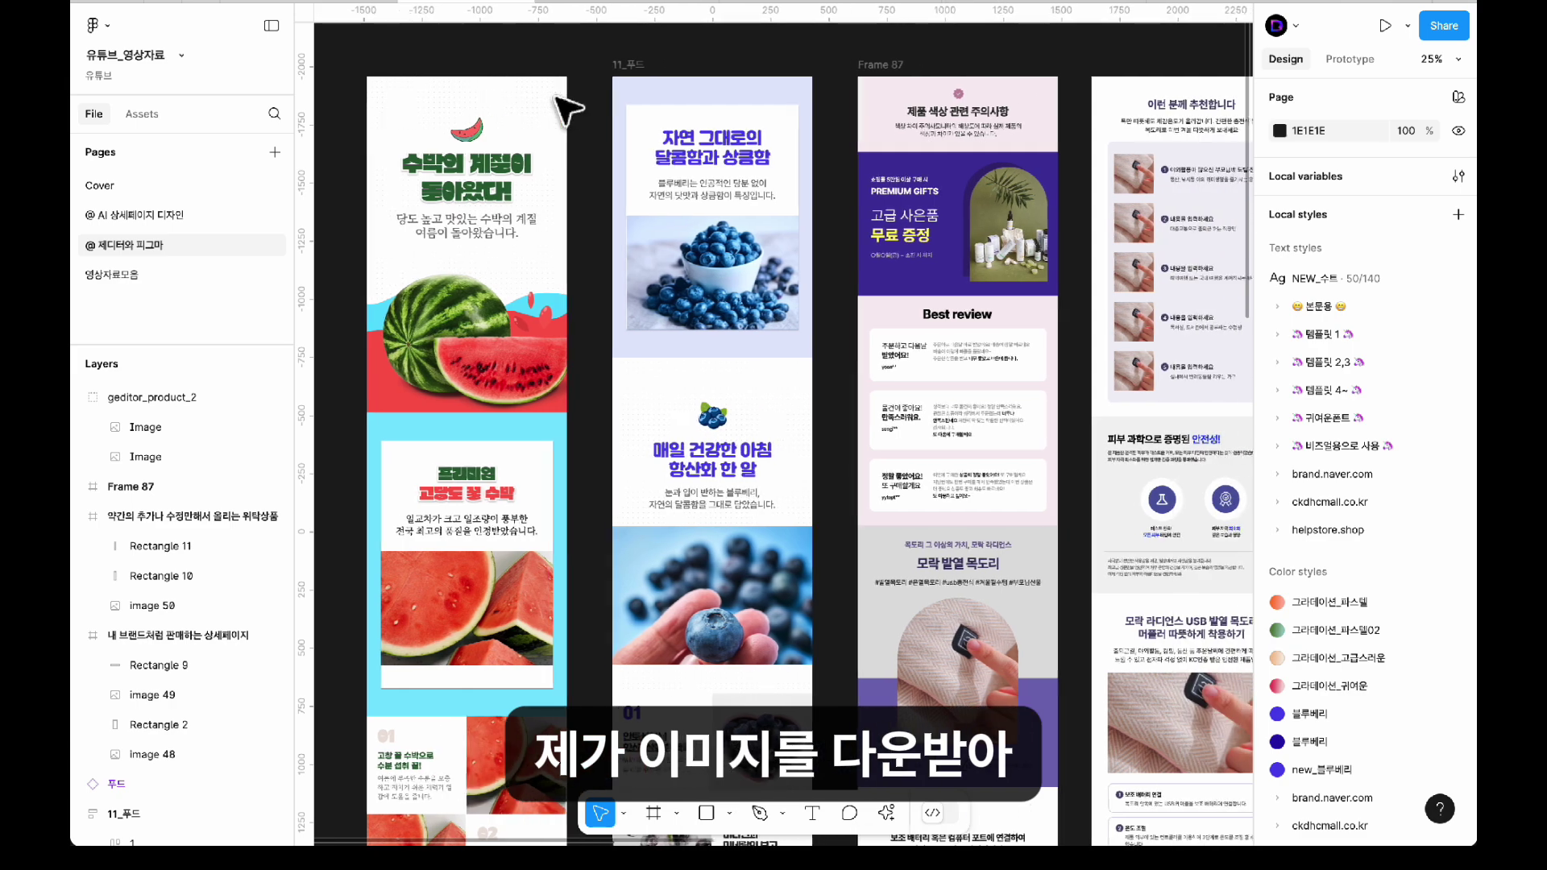
# Check the text sizes of the Frame 87 and 11_푸드 detail pages in the mobile preview, down to the 자주 묻는 질문들 section
pyautogui.scroll(1, 568, 111)
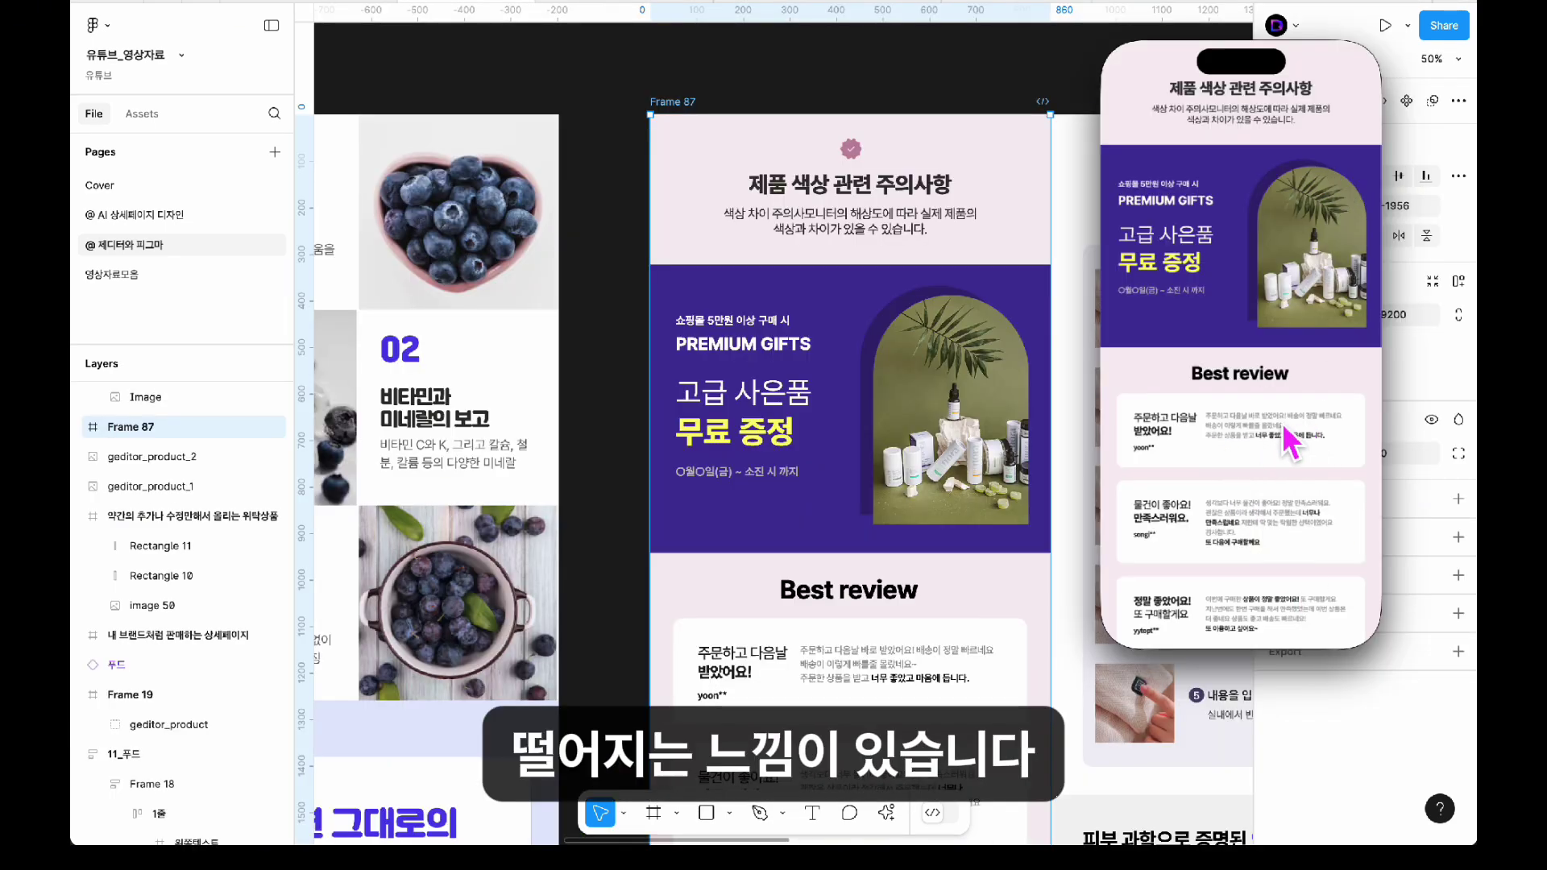
pyautogui.scroll(-5, 1273, 483)
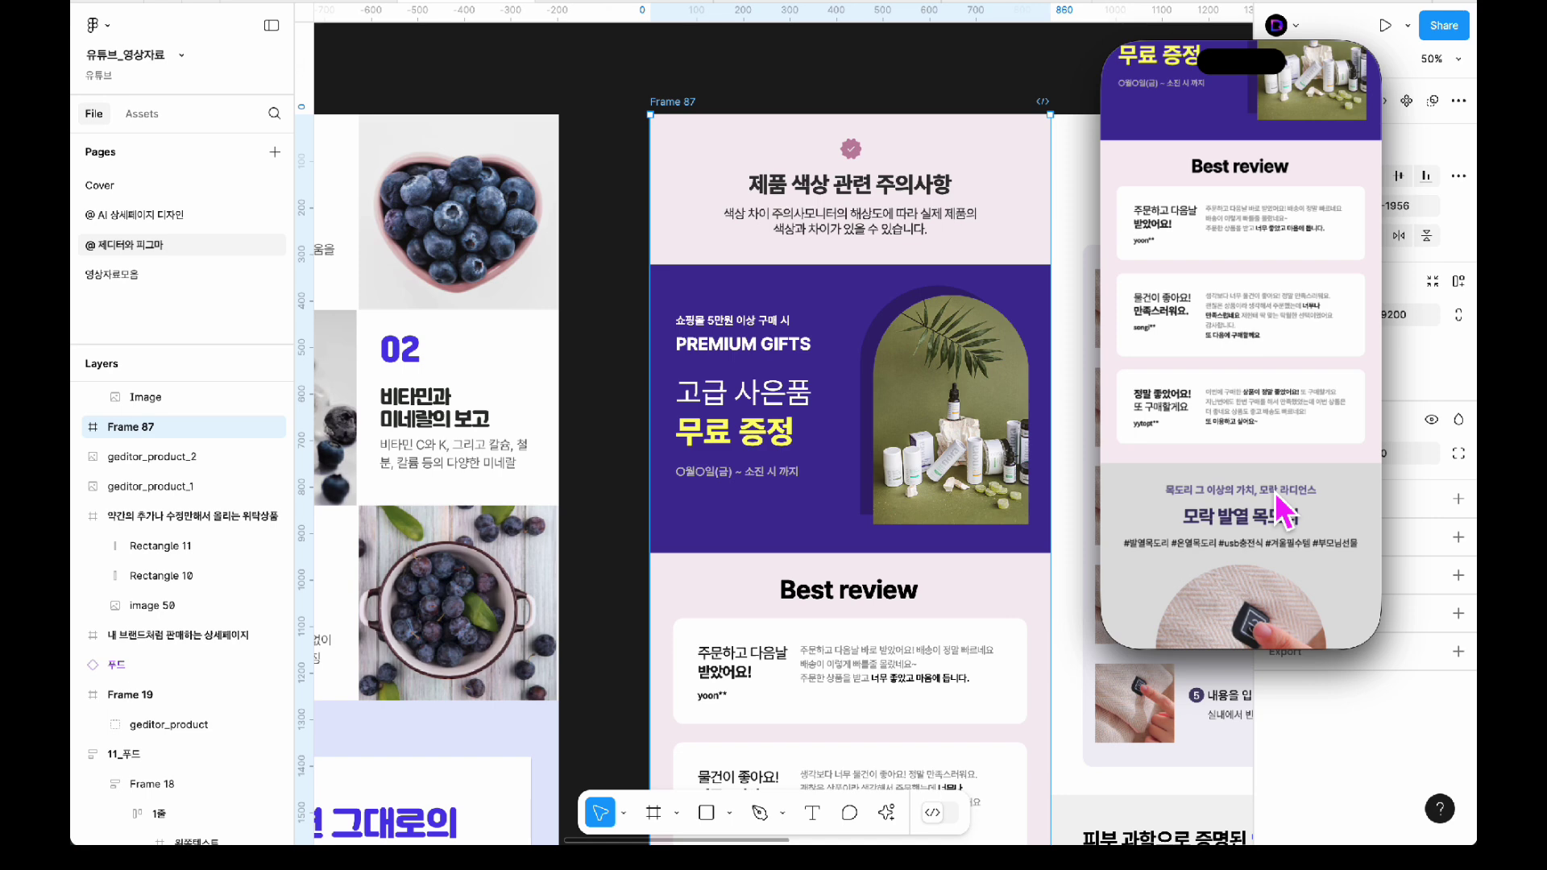
pyautogui.scroll(-5, 1273, 483)
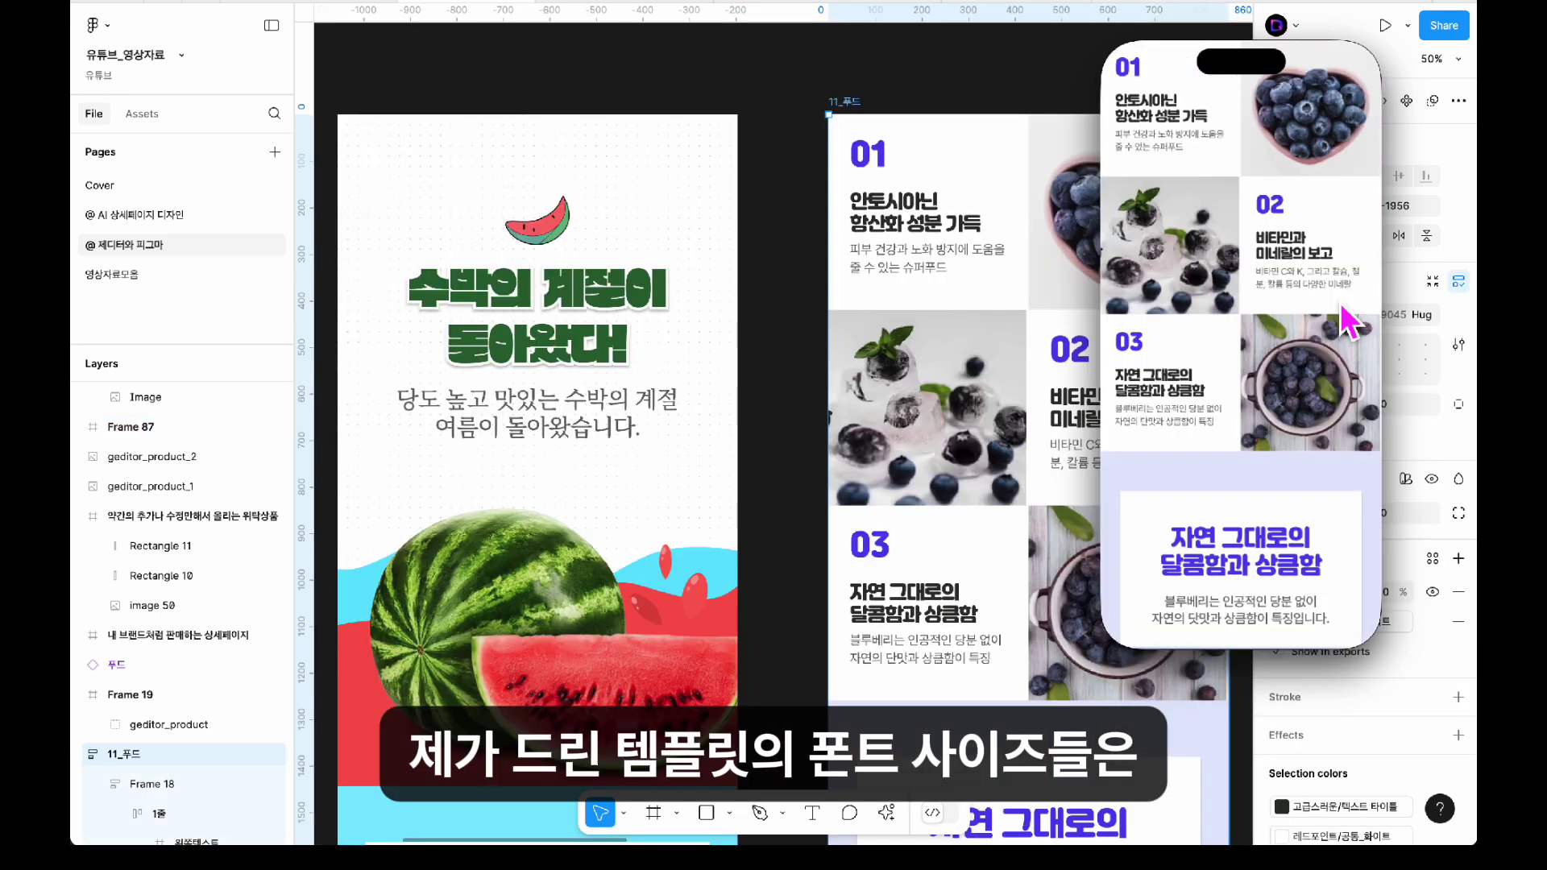
pyautogui.scroll(-5, 1260, 420)
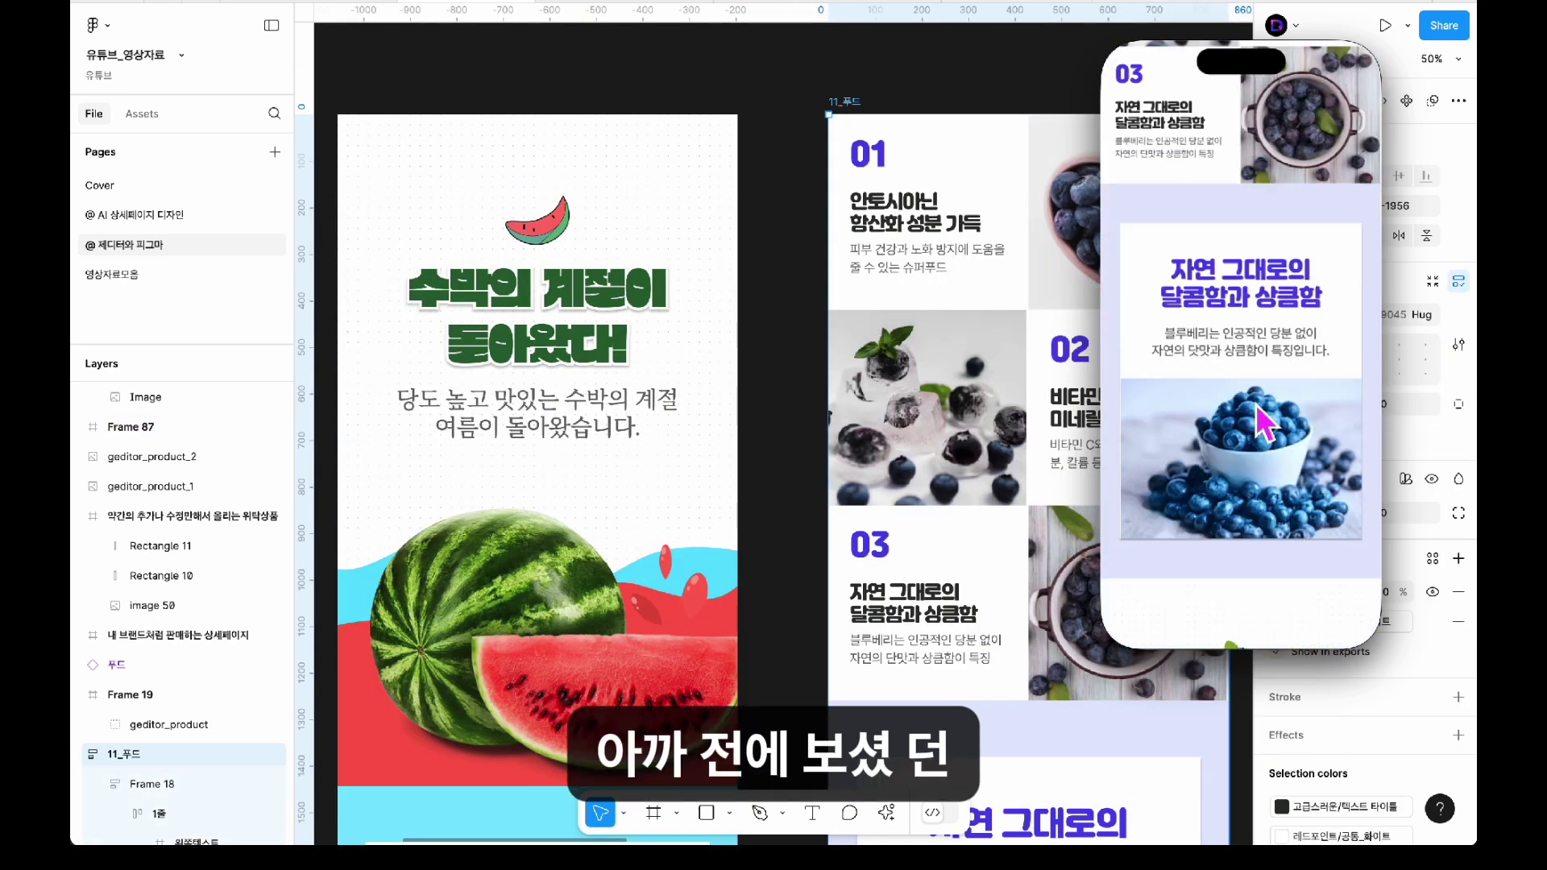
pyautogui.scroll(-5, 1255, 404)
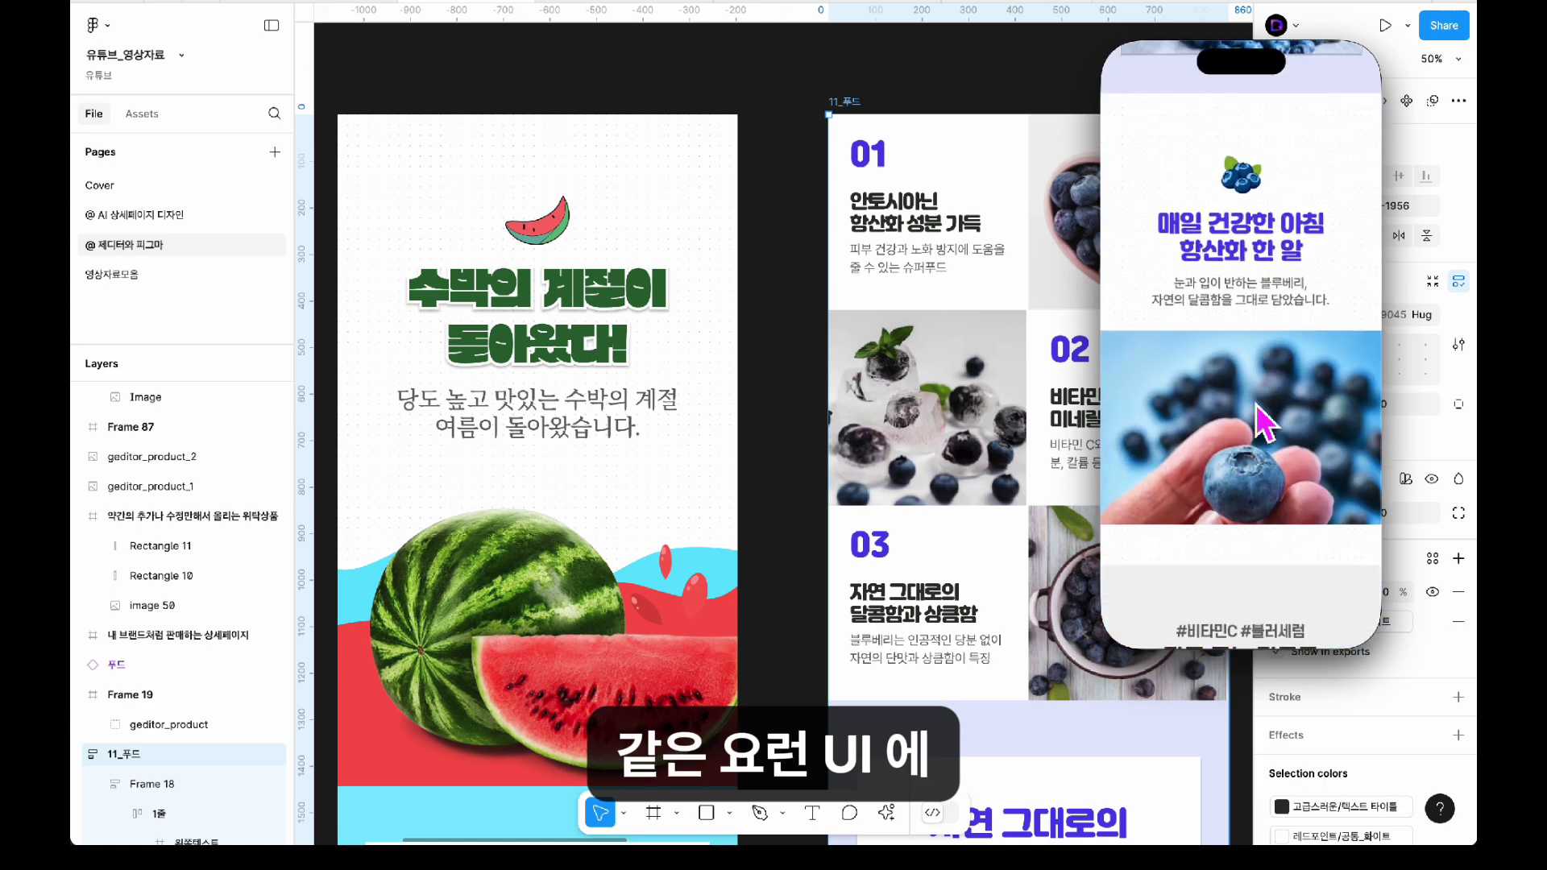
pyautogui.scroll(-6, 1255, 404)
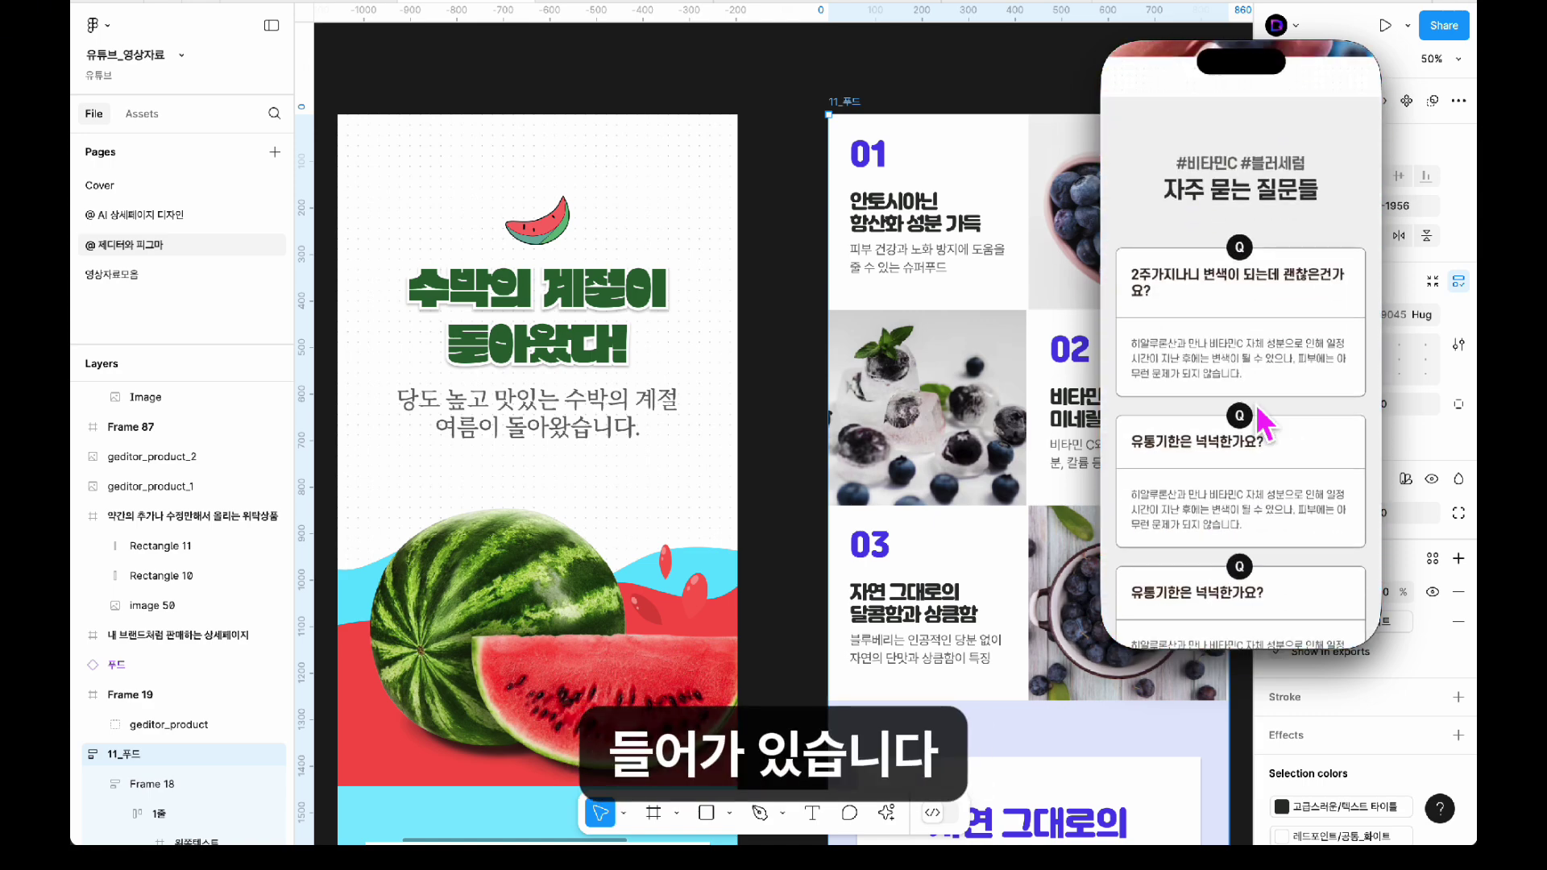
pyautogui.scroll(-8, 1209, 415)
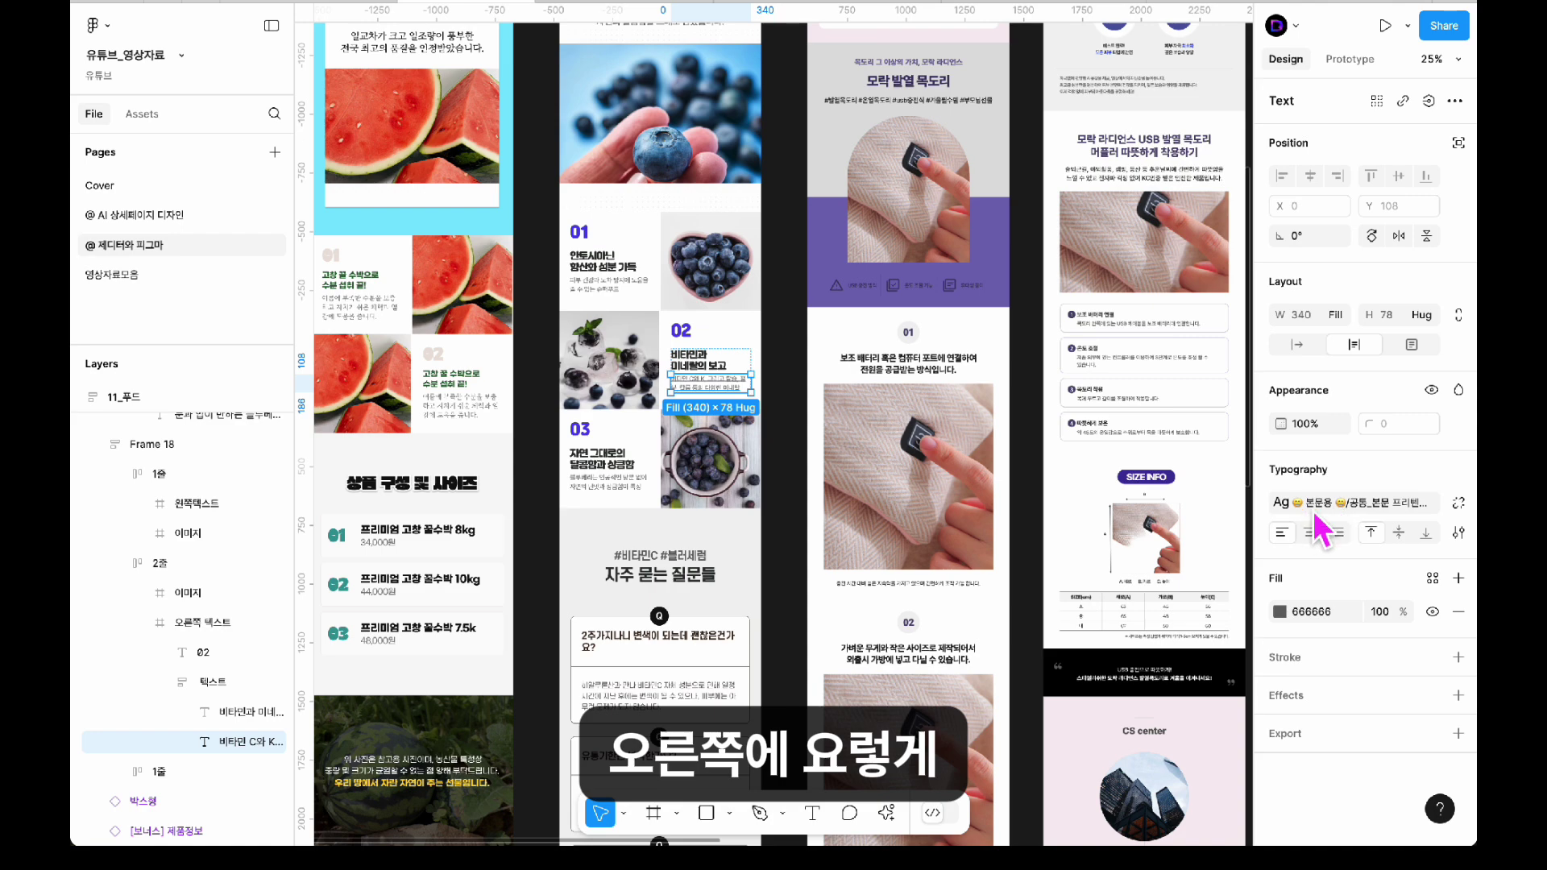
# Browse the text styles available for the blueberry section 02 description, from the 본문용 styles to the 템플릿 4~ group
pyautogui.click(1301, 520)
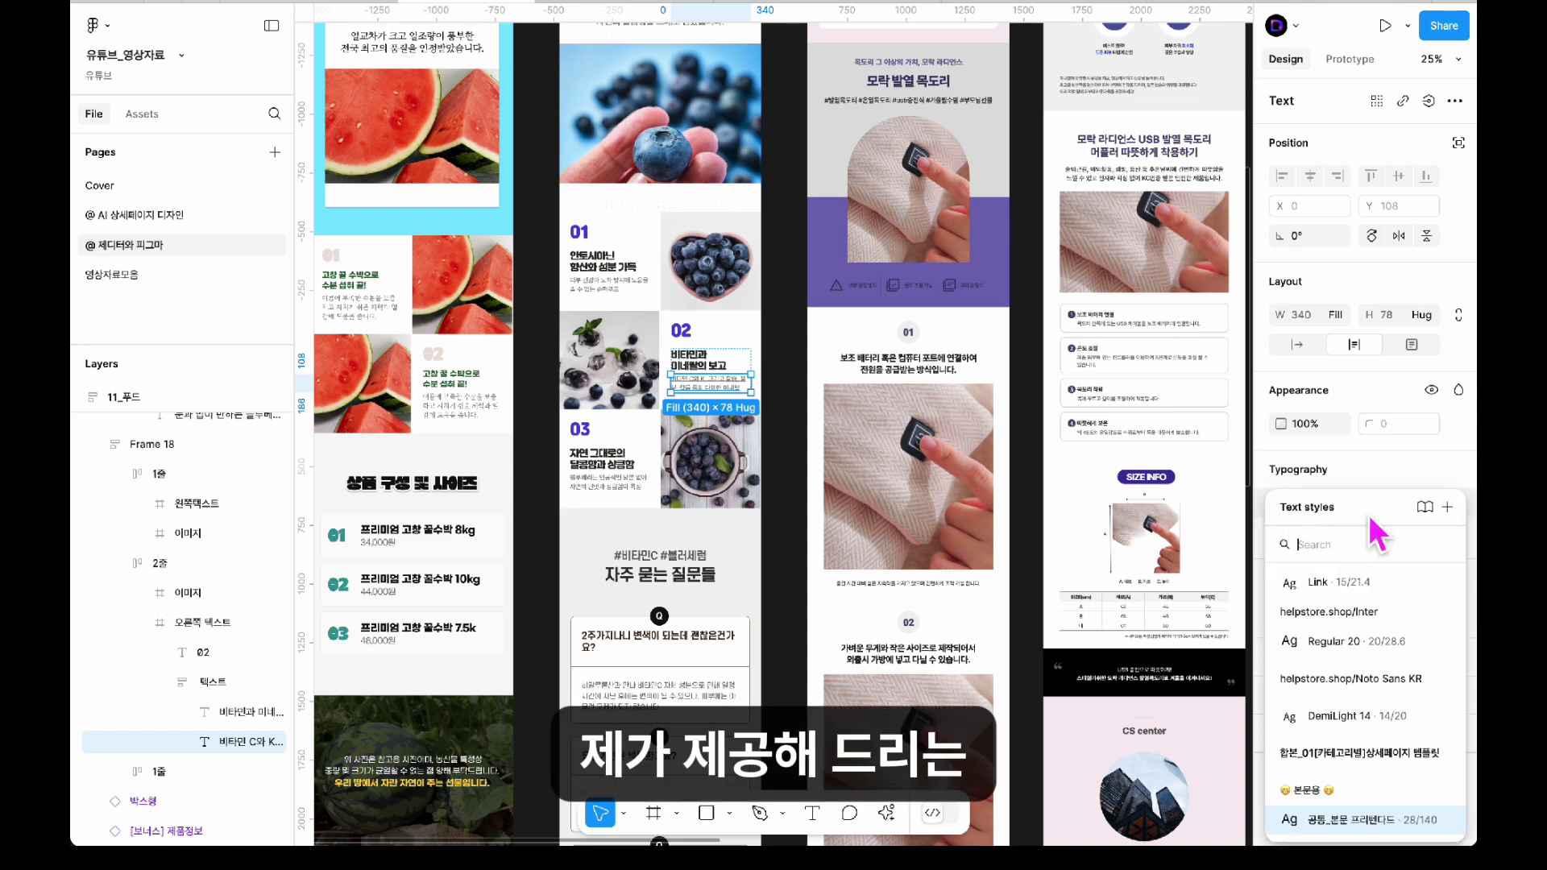
pyautogui.scroll(-5, 1111, 387)
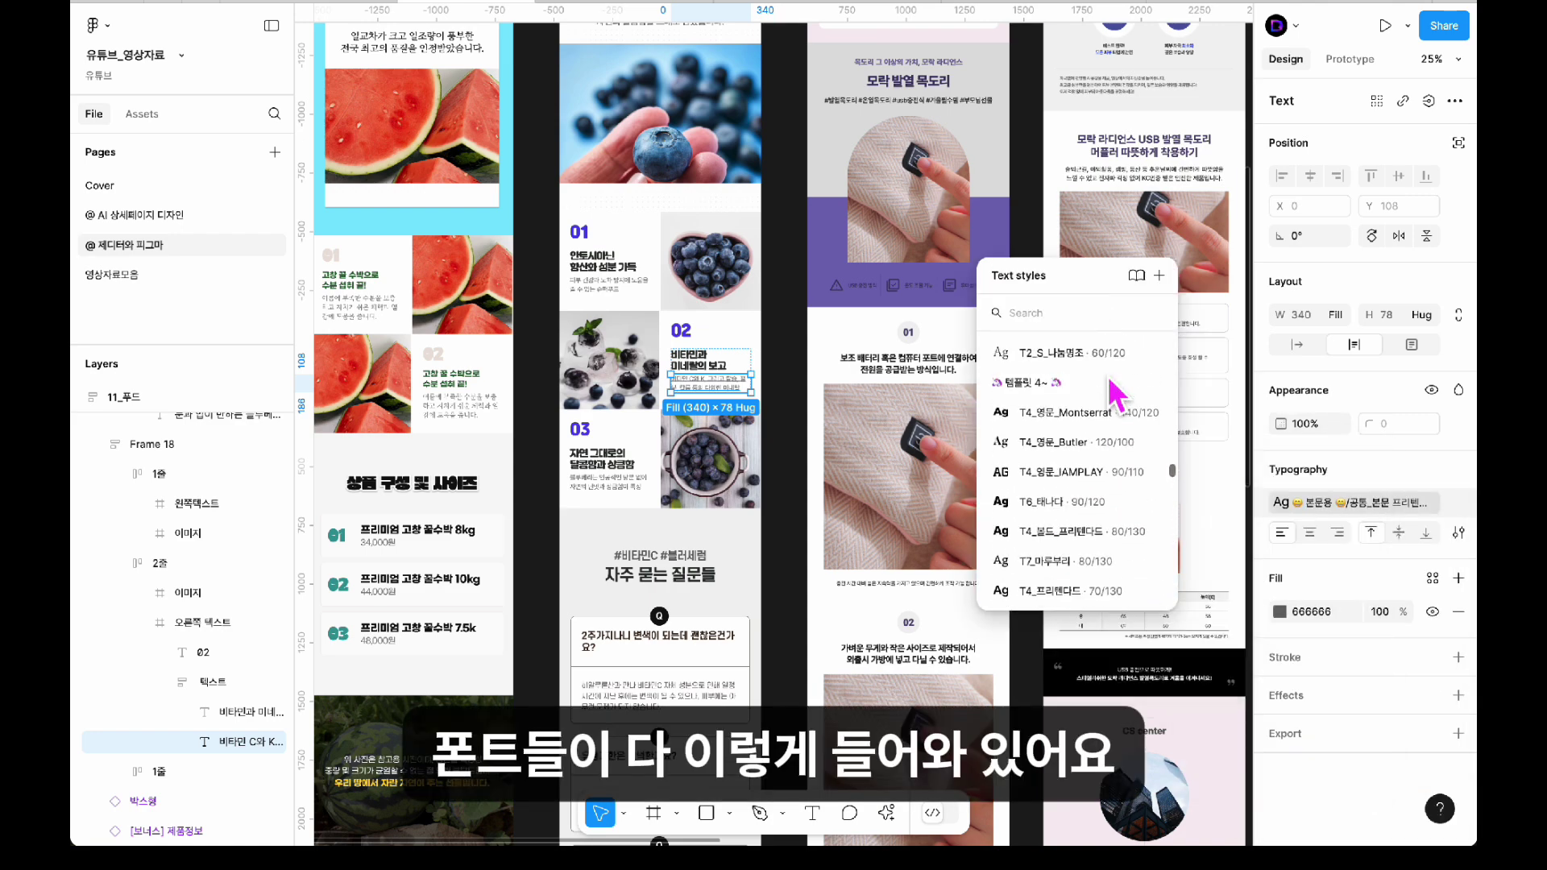
pyautogui.scroll(5, 1116, 395)
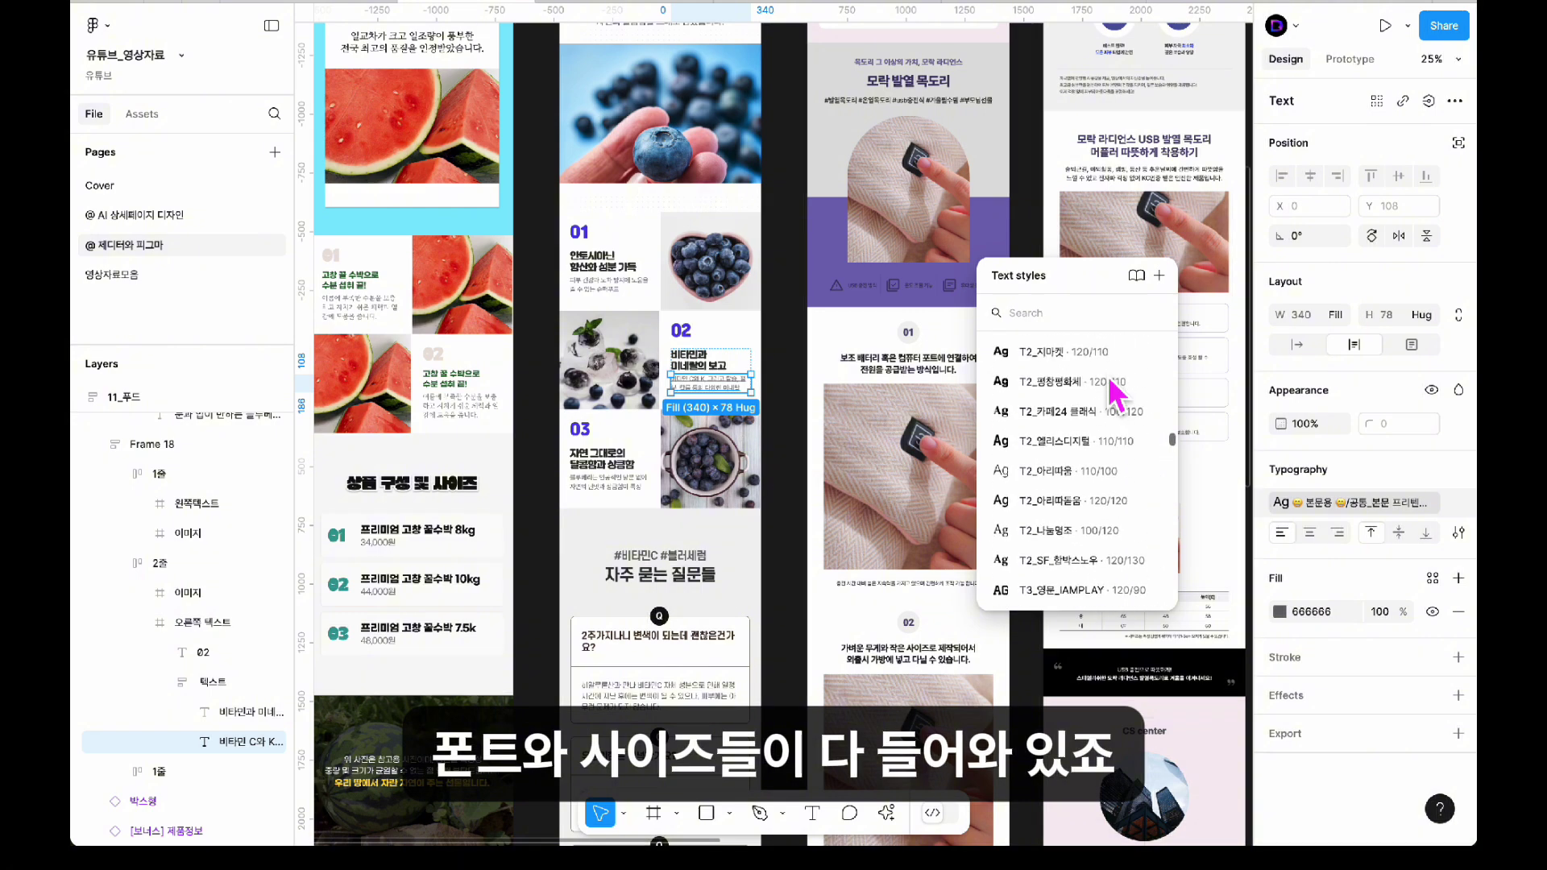
pyautogui.scroll(5, 1116, 395)
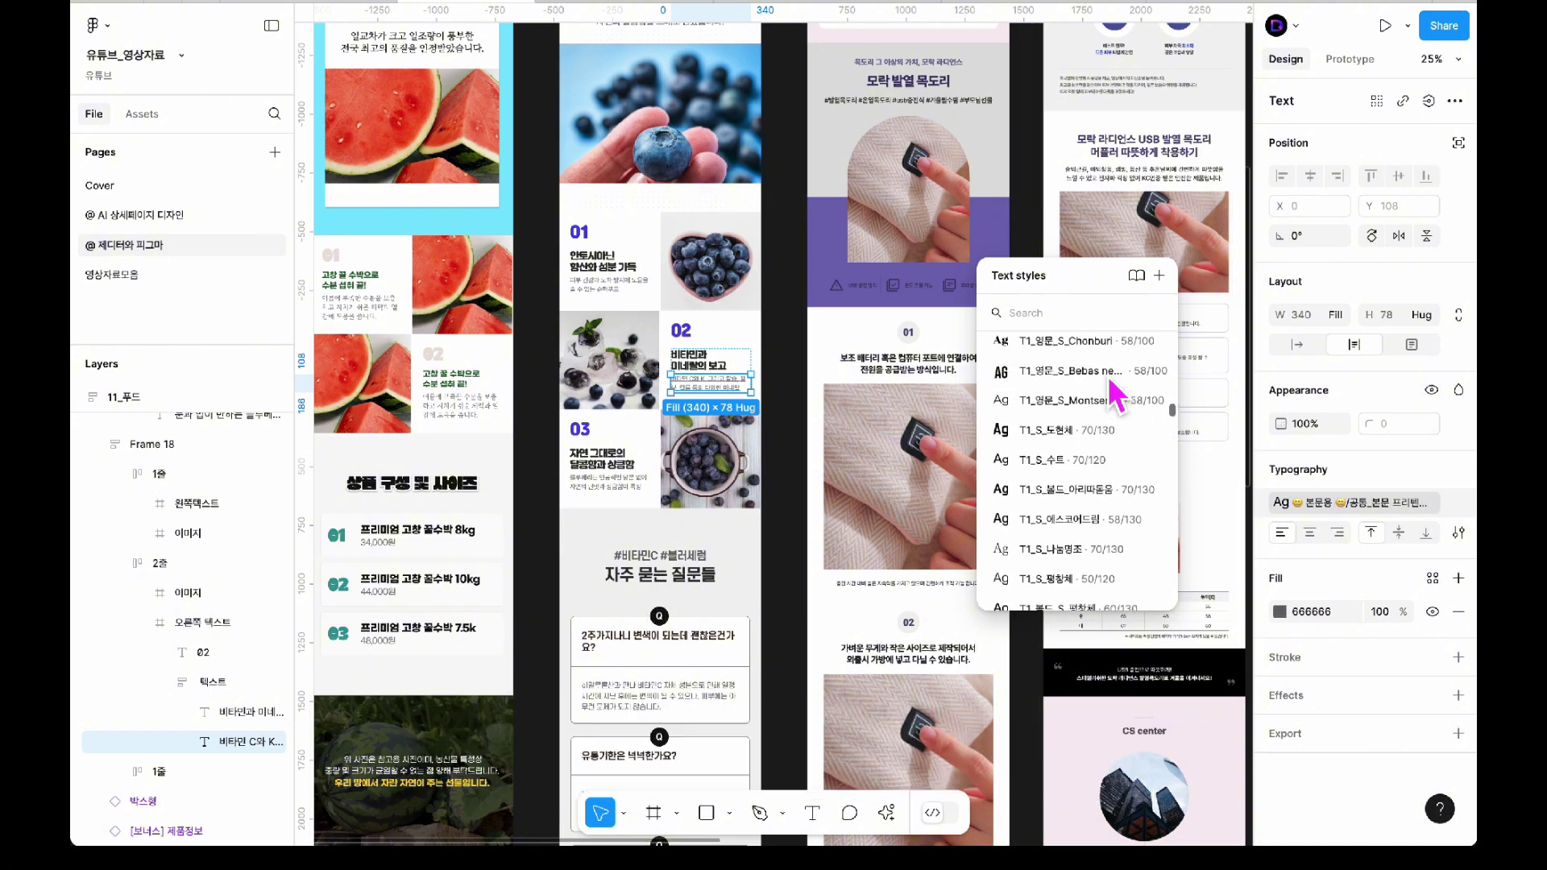
pyautogui.scroll(5, 1116, 395)
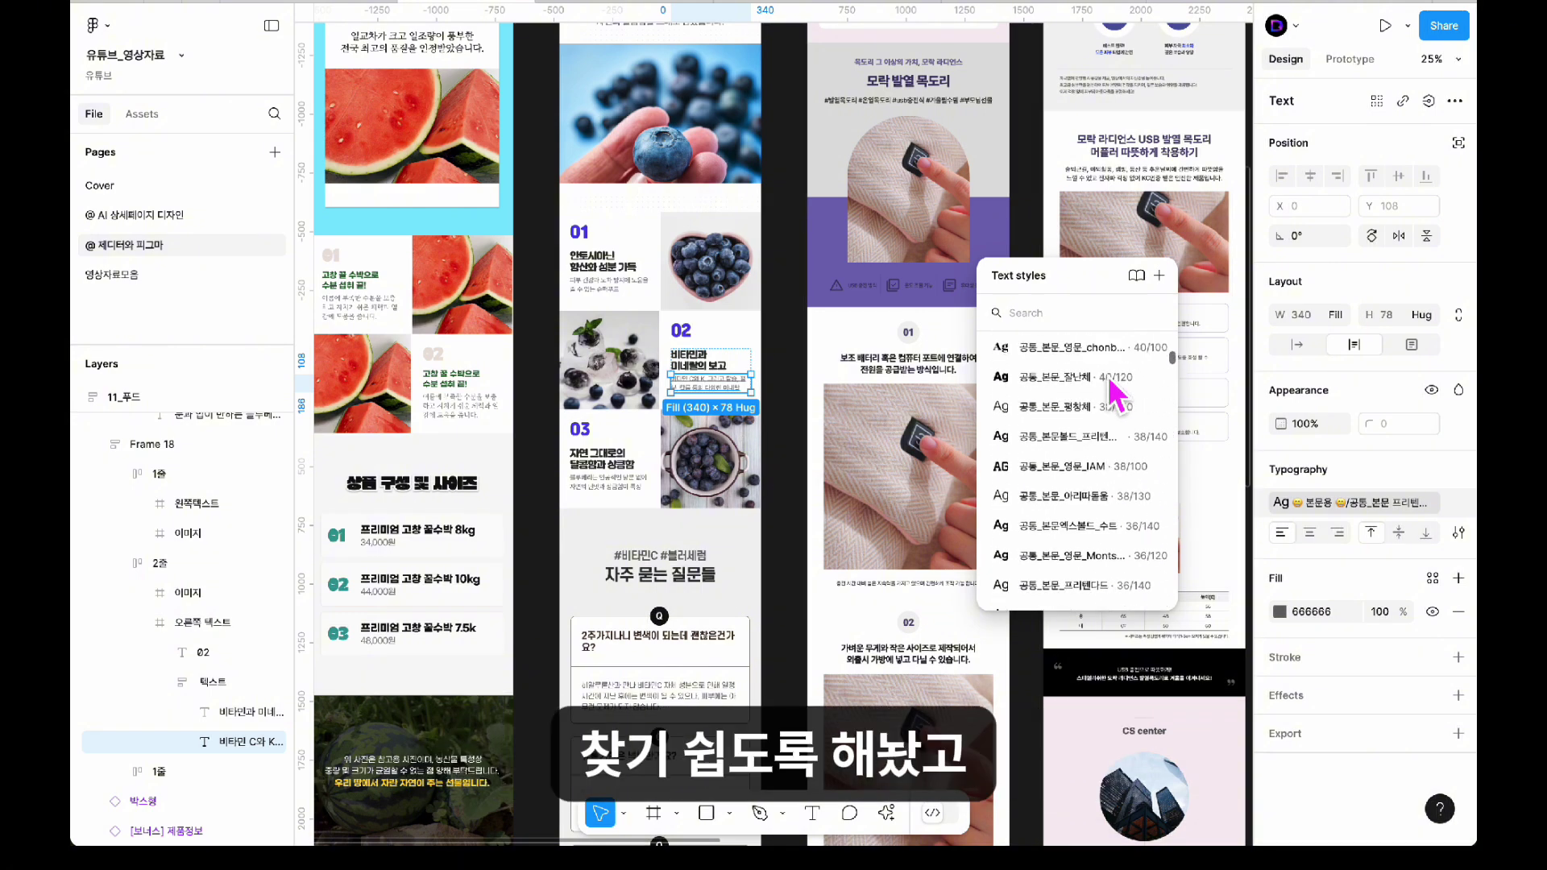
pyautogui.scroll(5, 1116, 394)
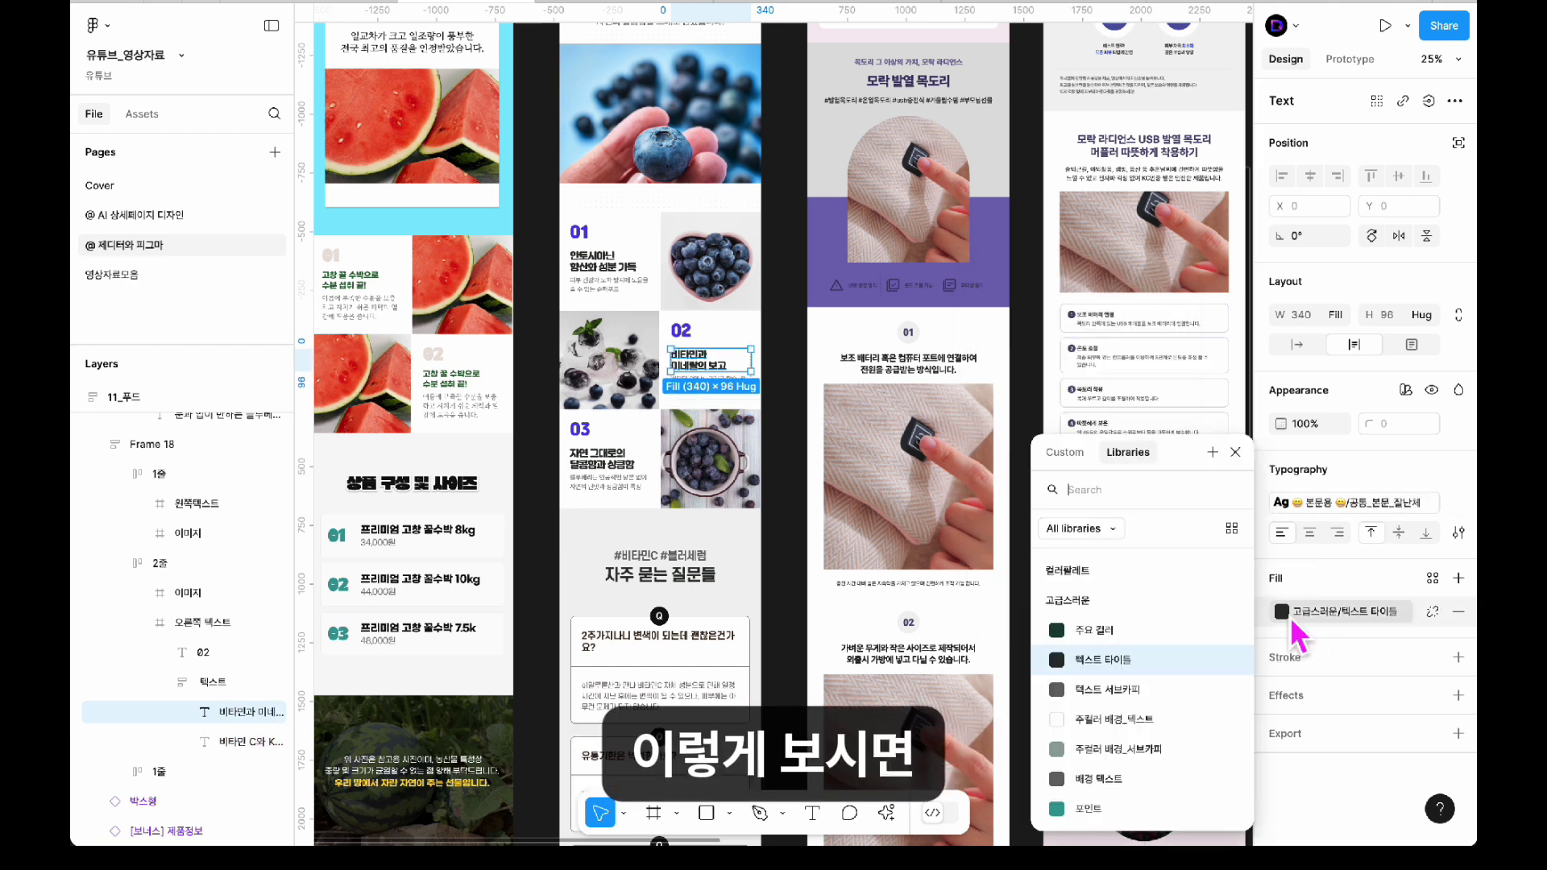
# Browse the library colour palettes such as 고급스러운, 세련된 and 귀여운 for the fill of the section 02 title
pyautogui.scroll(2, 1203, 616)
pyautogui.scroll(-10, 1203, 615)
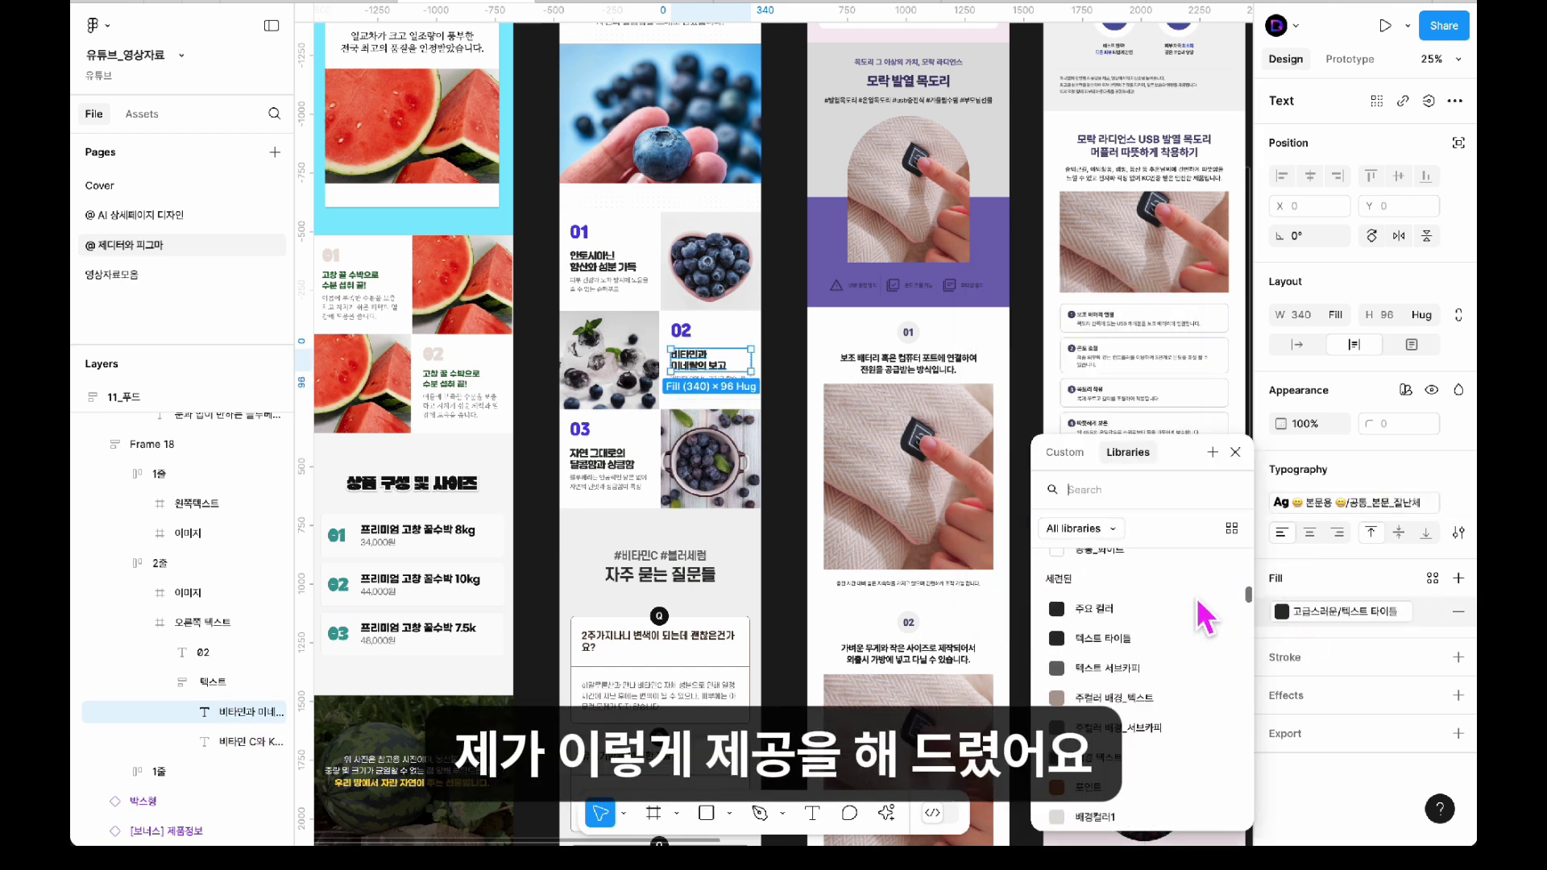
pyautogui.scroll(5, 1203, 616)
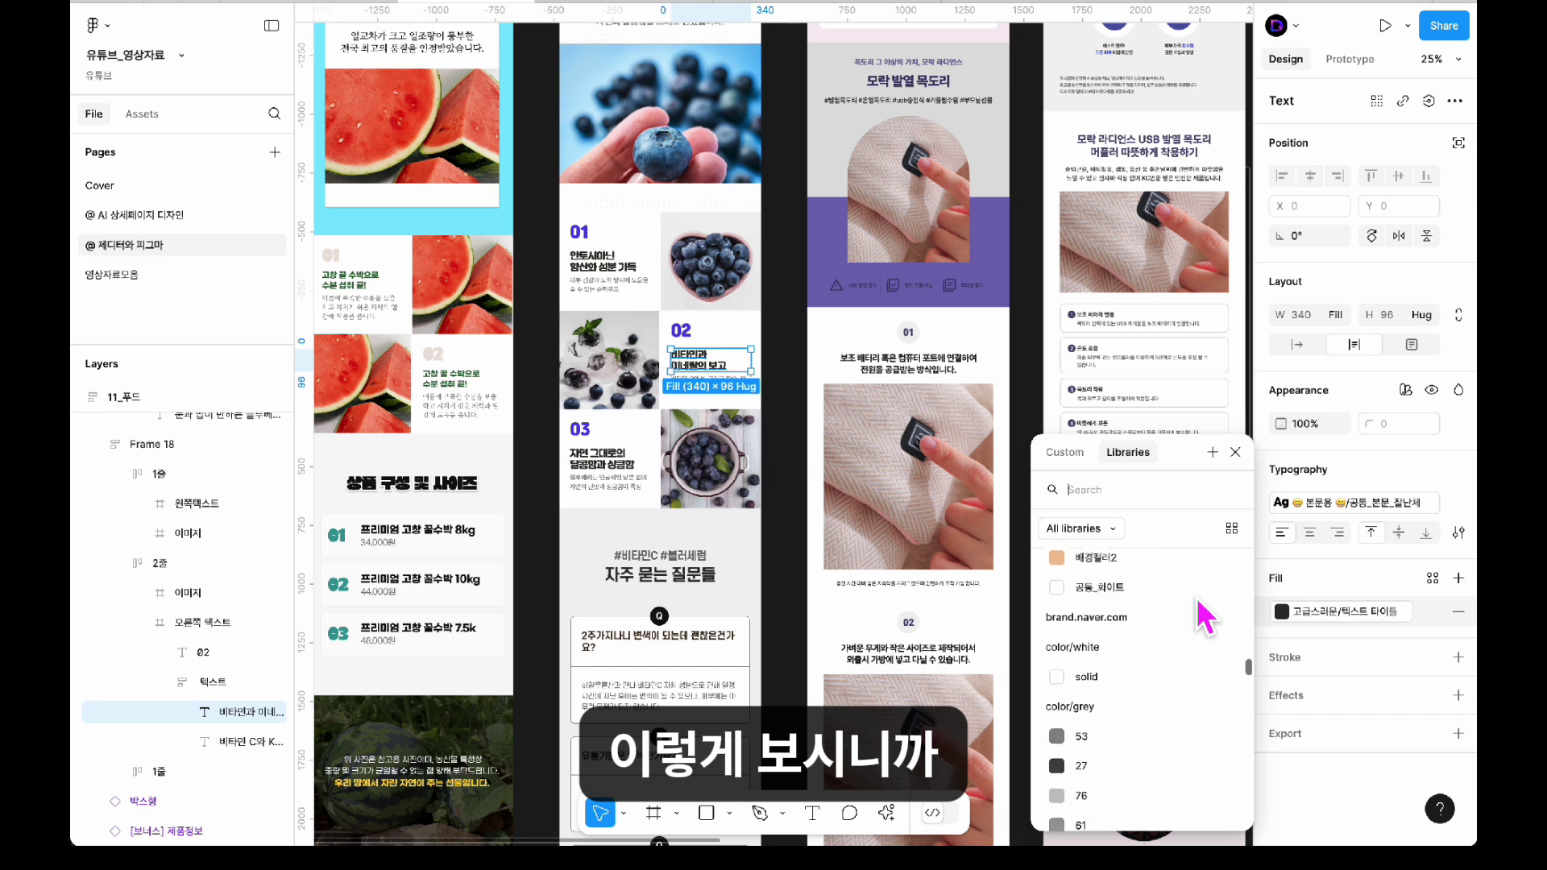
pyautogui.scroll(5, 1203, 616)
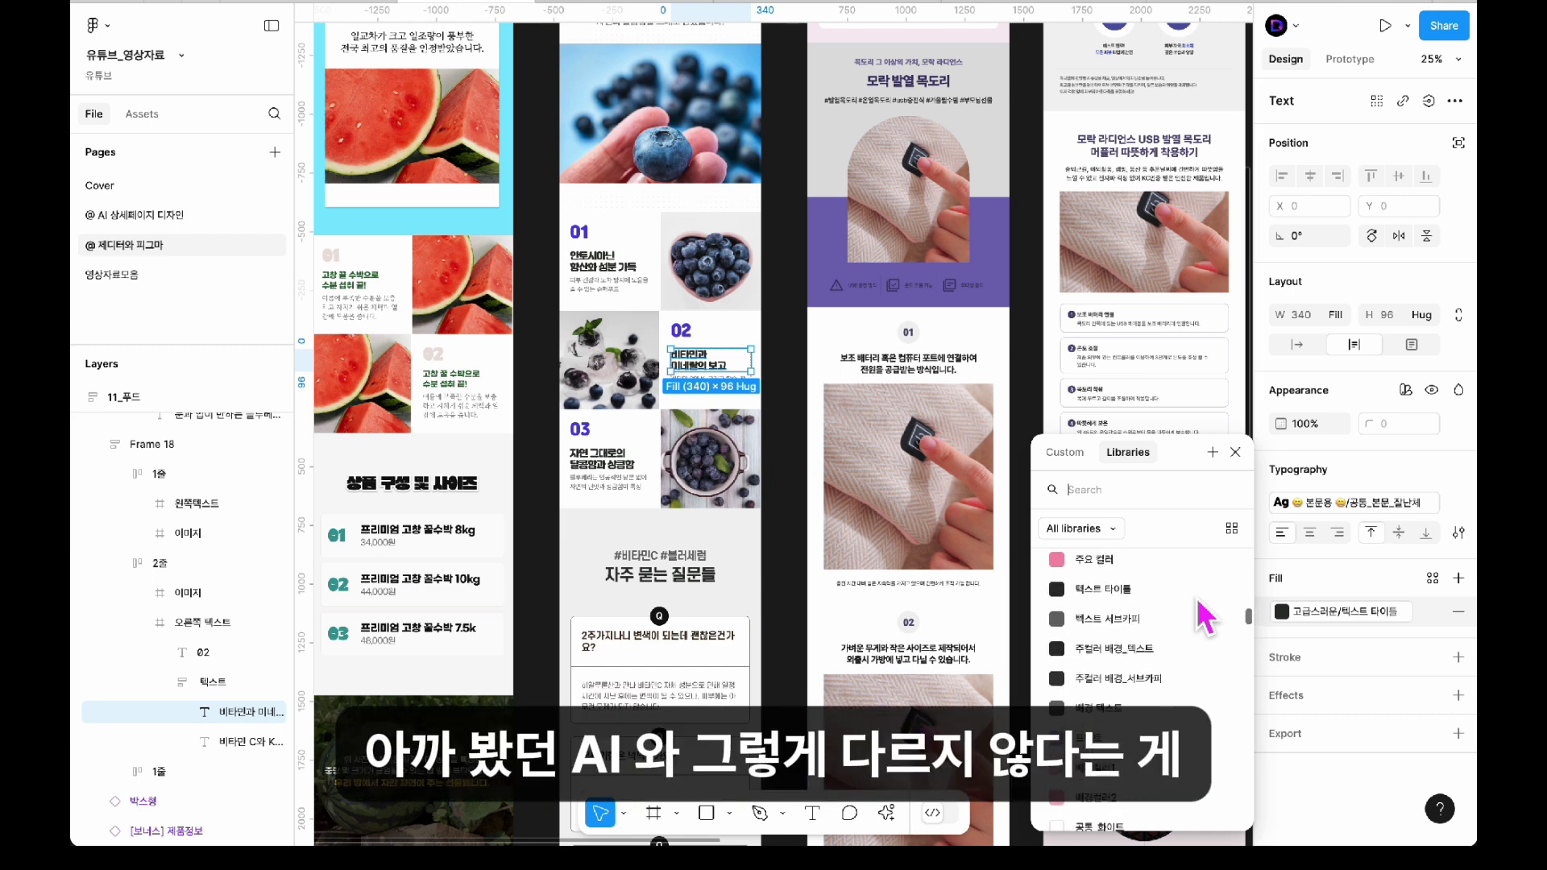
pyautogui.scroll(4, 1202, 616)
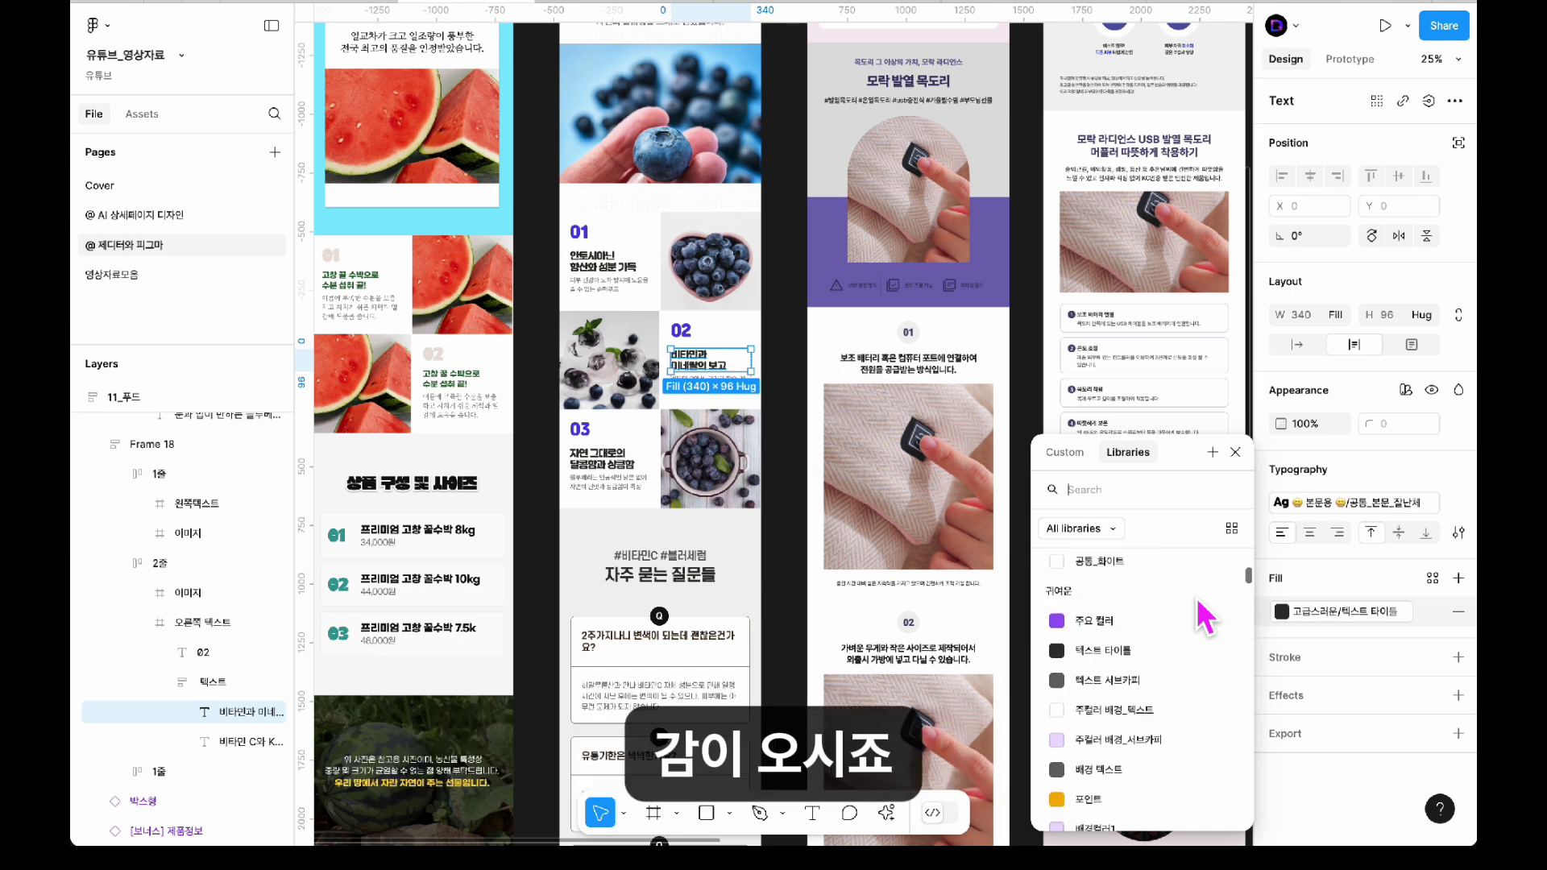
# Try adjusting the blueberry images beside sections 01 and 02 within their boxes, and undo the last image resize
pyautogui.doubleClick(716, 265)
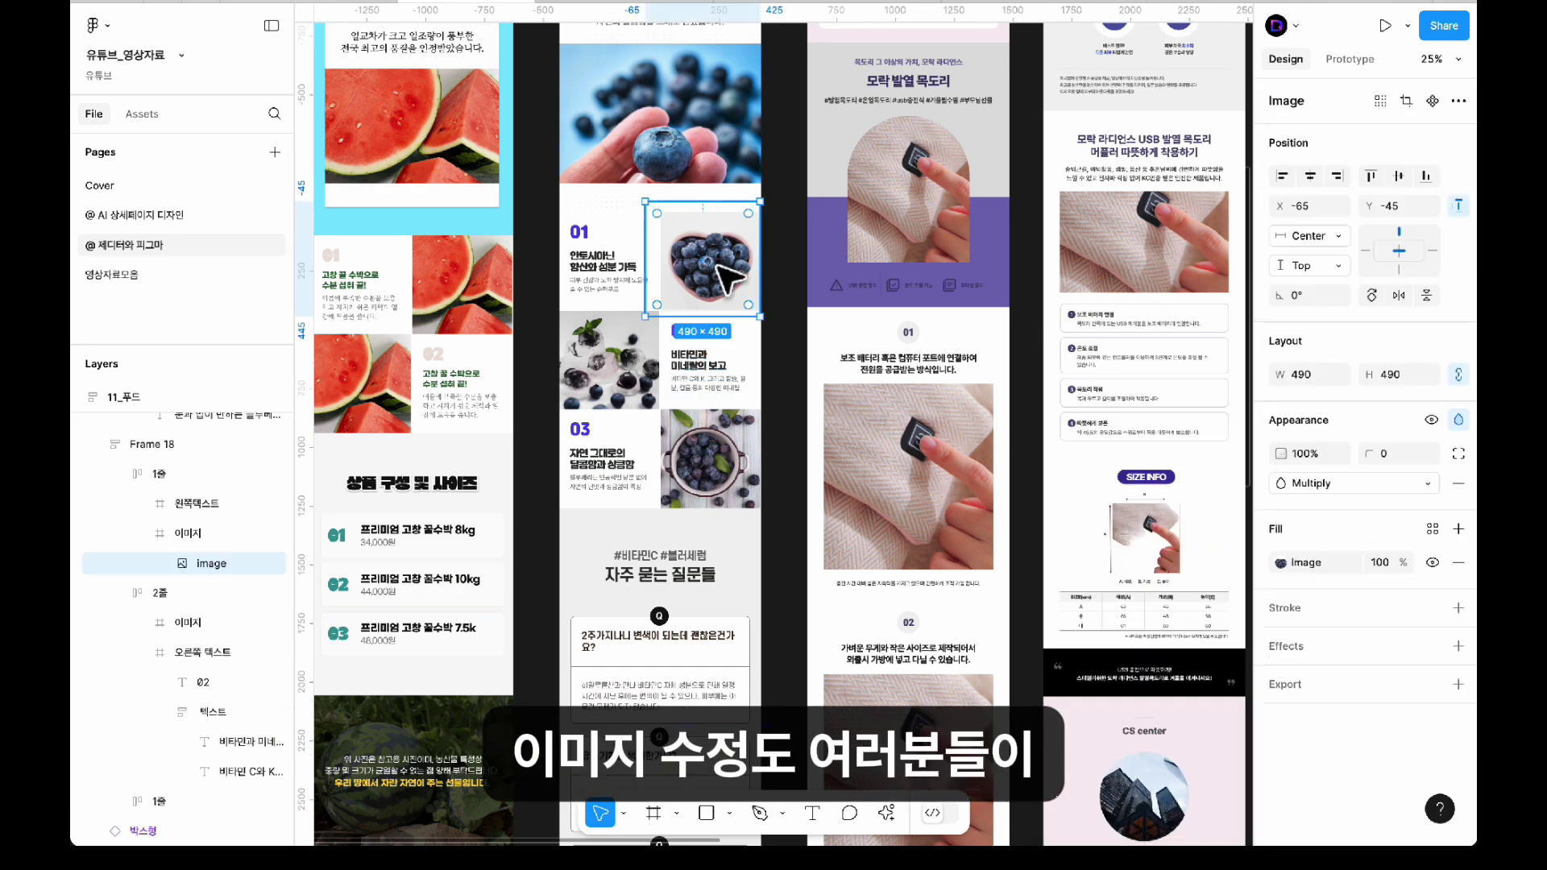
pyautogui.moveTo(701, 255); pyautogui.dragTo(691, 251)
pyautogui.click(610, 360)
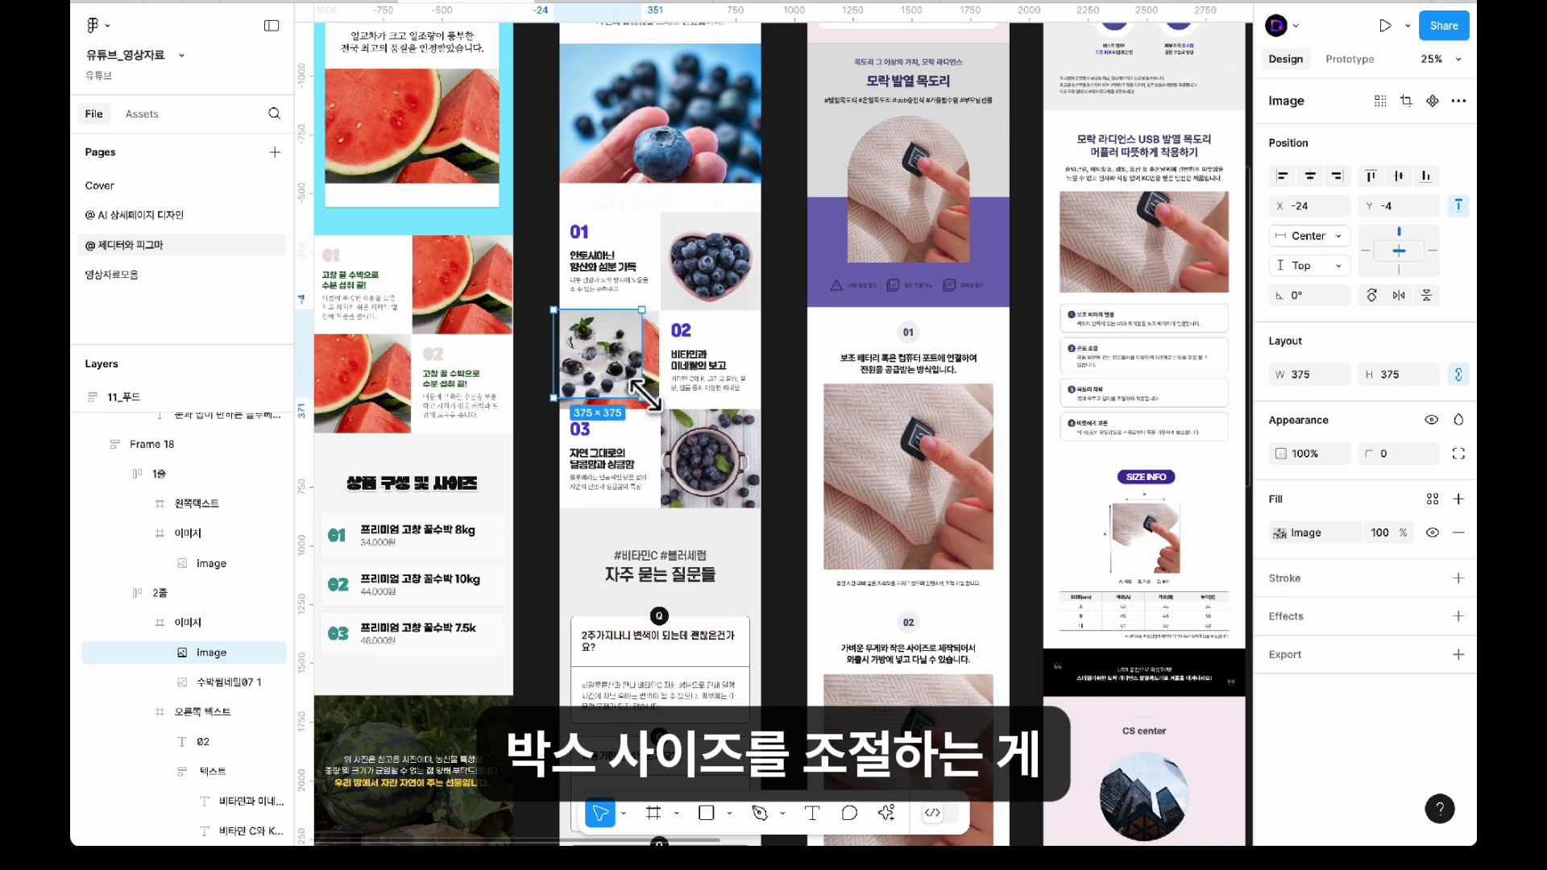
pyautogui.press('super+z')
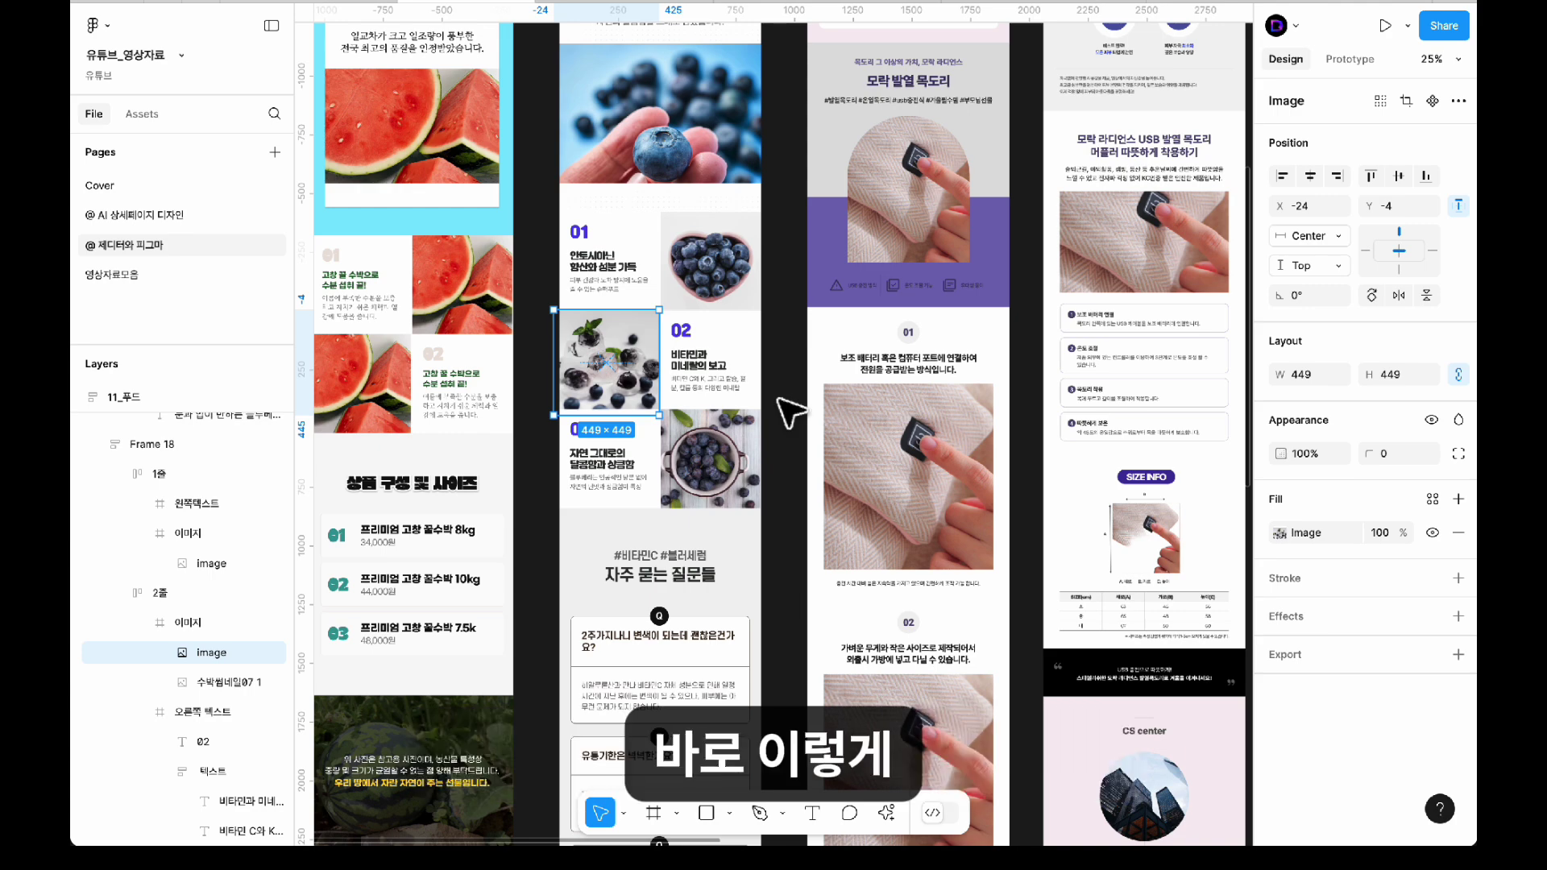
# Look over the detail pages laid out side by side and the reference frames beside them, and select the blueberry page's 11_푸드 frame
pyautogui.scroll(-3, 790, 413)
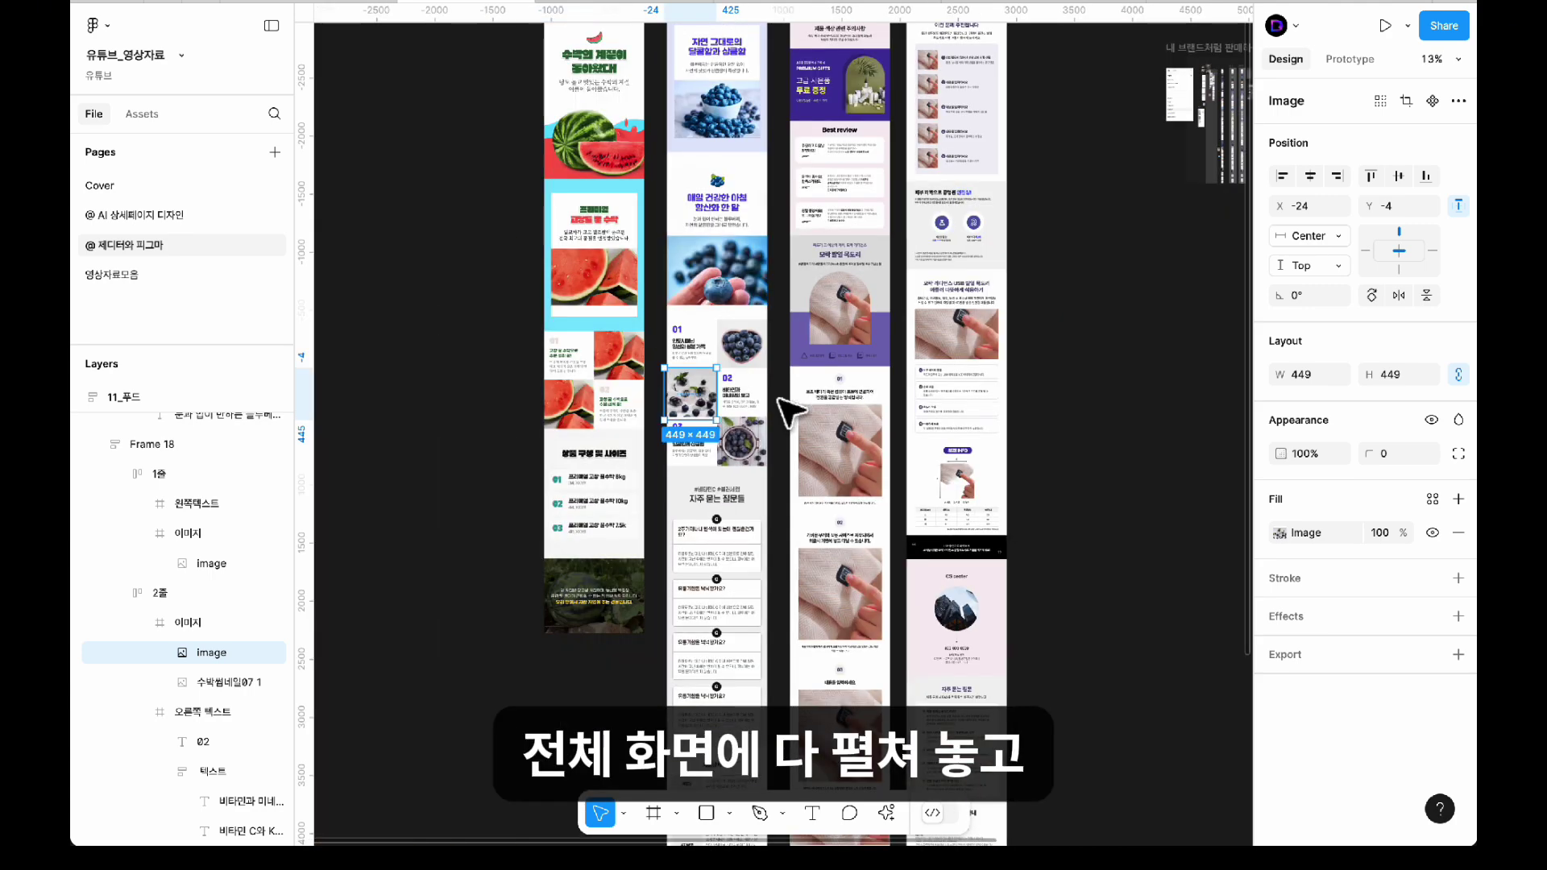
pyautogui.scroll(-1, 790, 413)
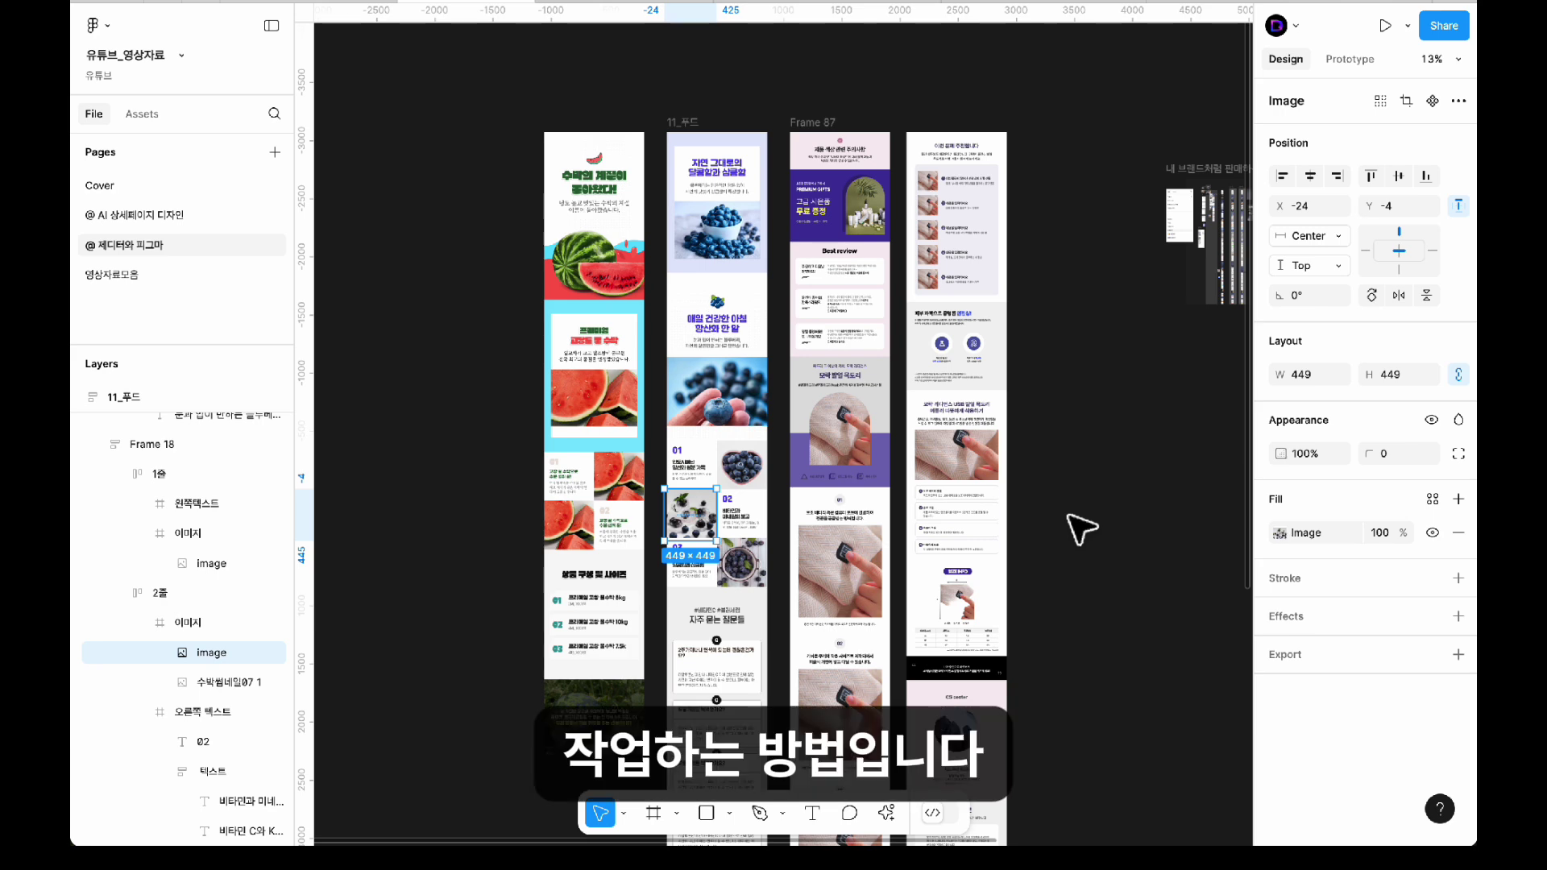
pyautogui.hscroll(6, 1080, 527)
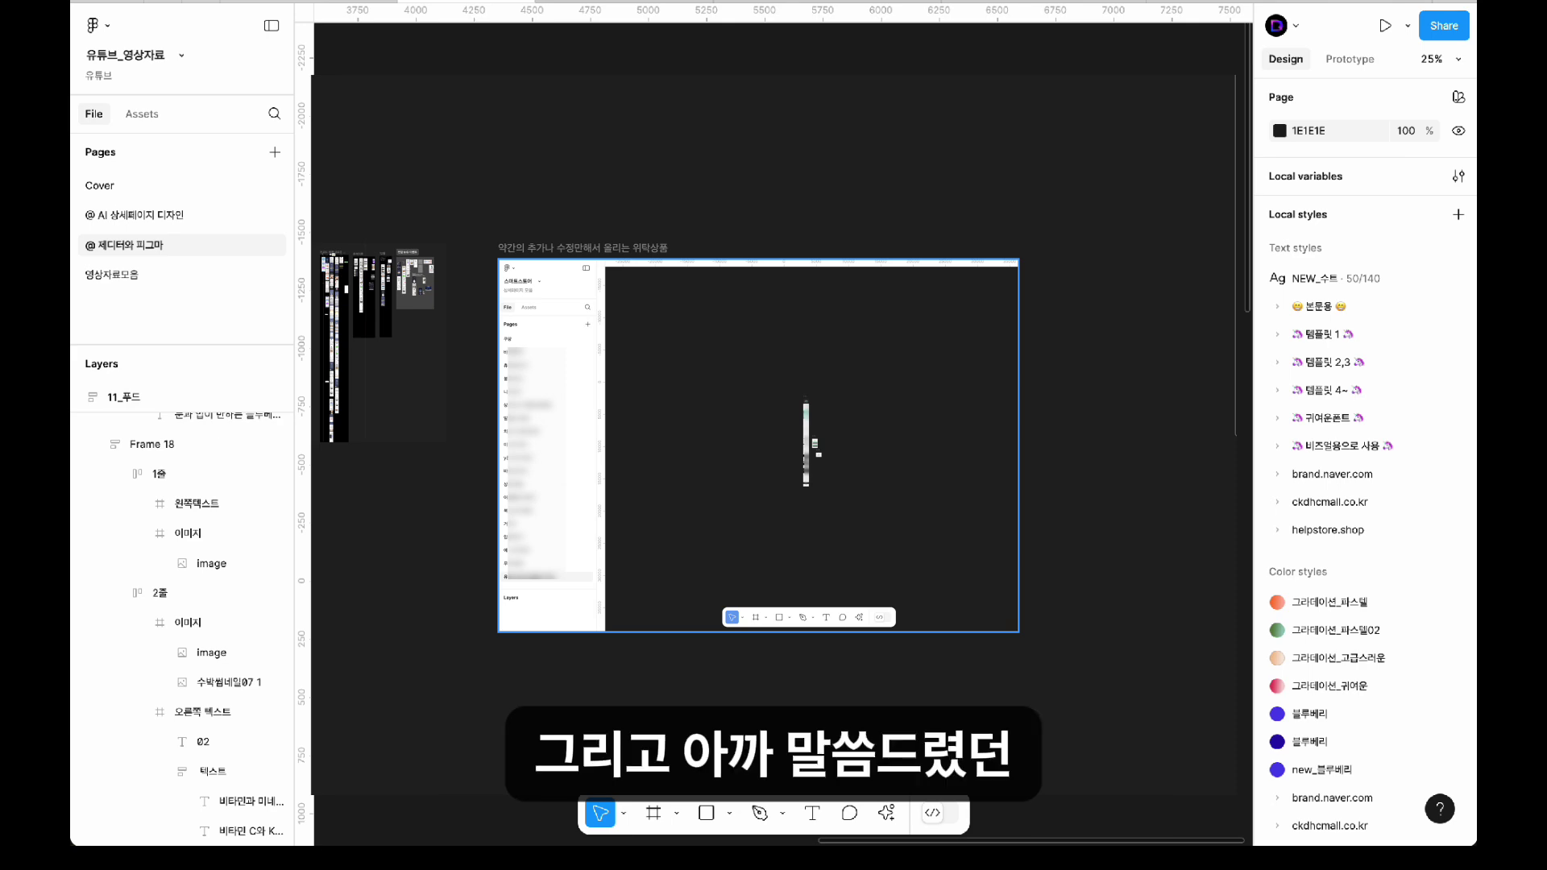
pyautogui.hscroll(-15, 684, 218)
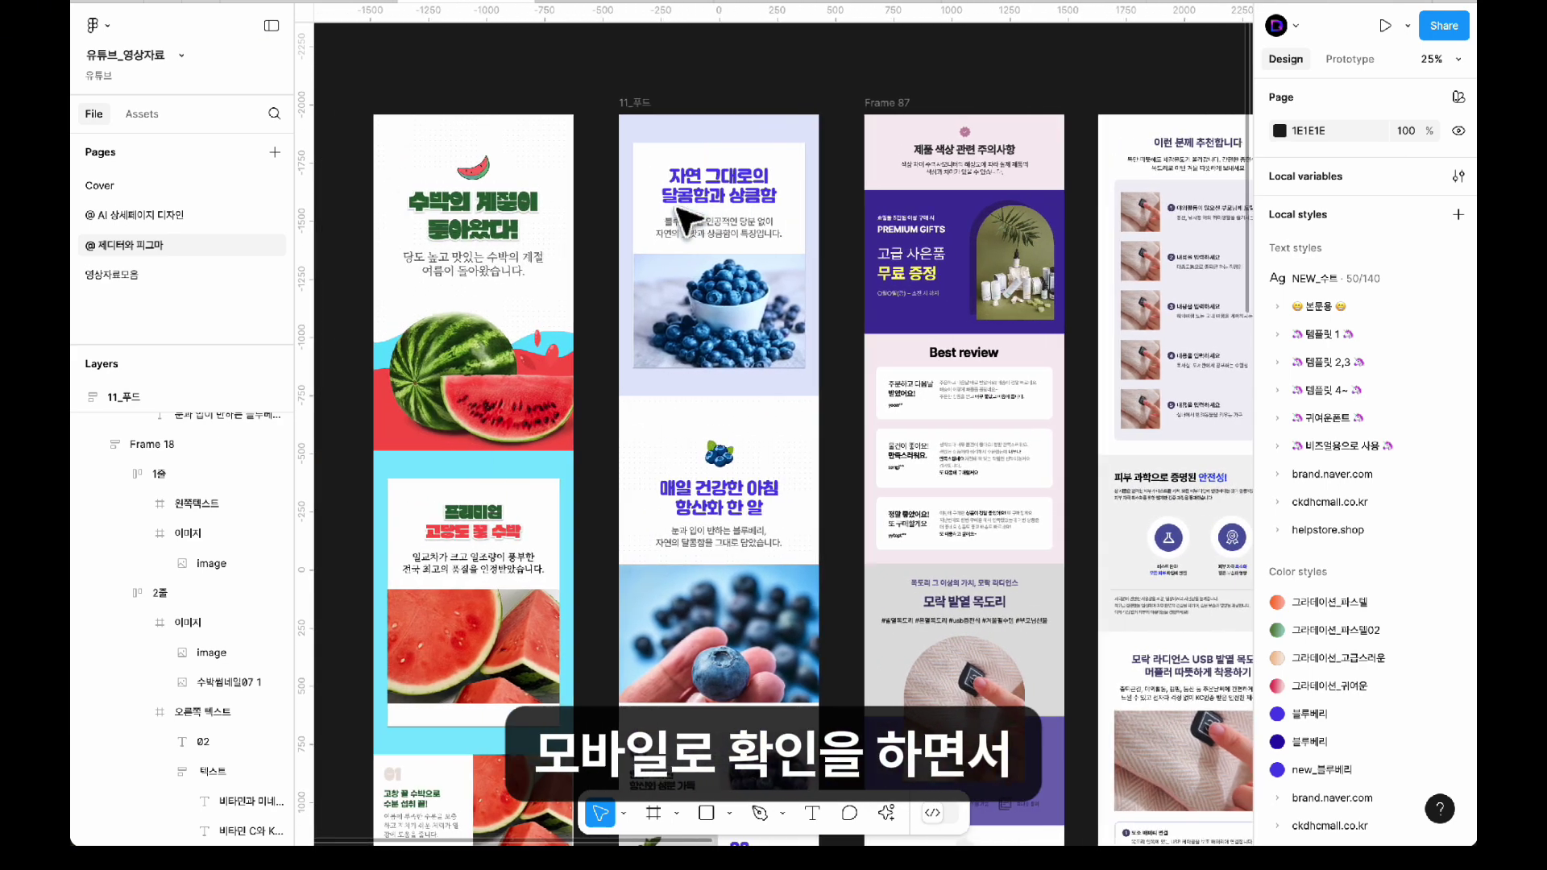
pyautogui.hscroll(-2, 684, 217)
pyautogui.click(645, 103)
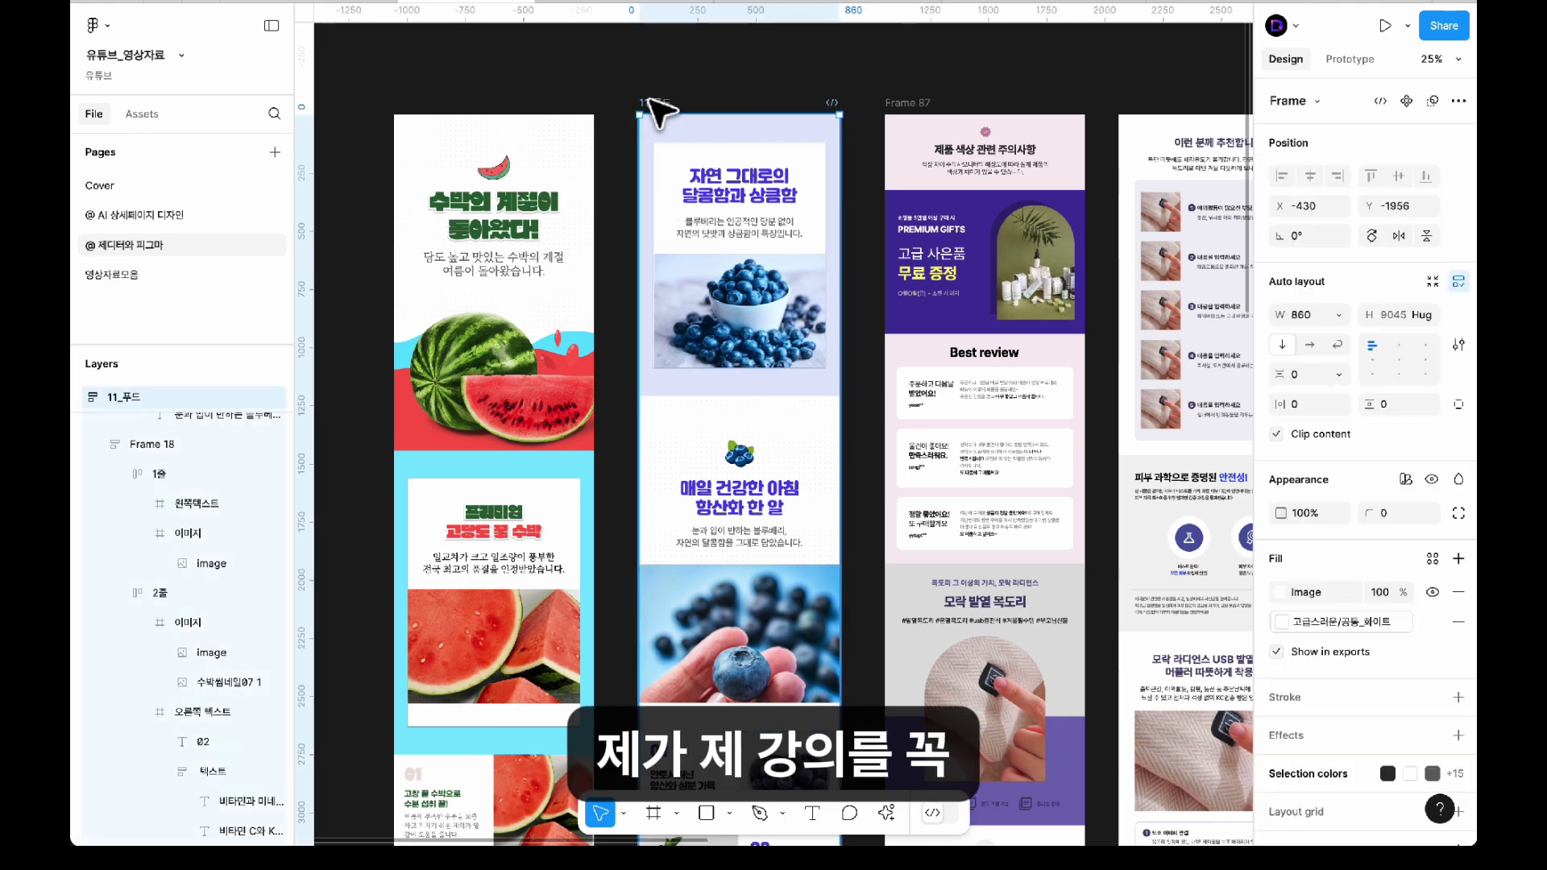